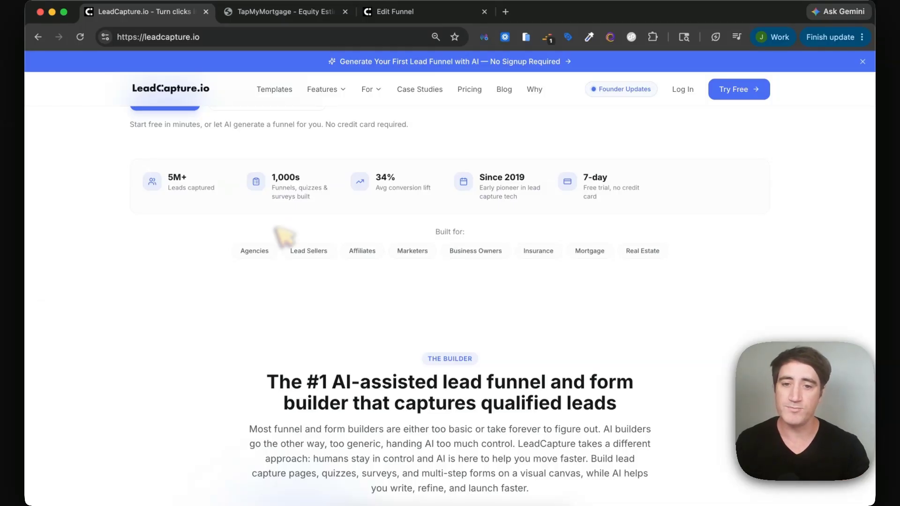
Scroll the homepage down to the features and pricing value list, then back up.
{"action": "scroll", "coordinate": [326, 286], "scroll_direction": "down", "scroll_amount": 10}
{"action": "scroll", "coordinate": [327, 285], "scroll_direction": "down", "scroll_amount": 20}
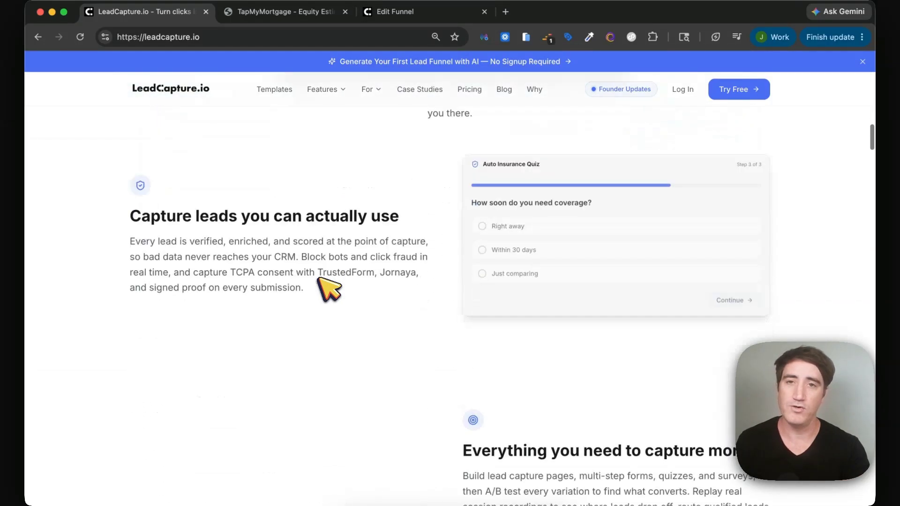
{"action": "scroll", "coordinate": [261, 192], "scroll_direction": "down", "scroll_amount": 10}
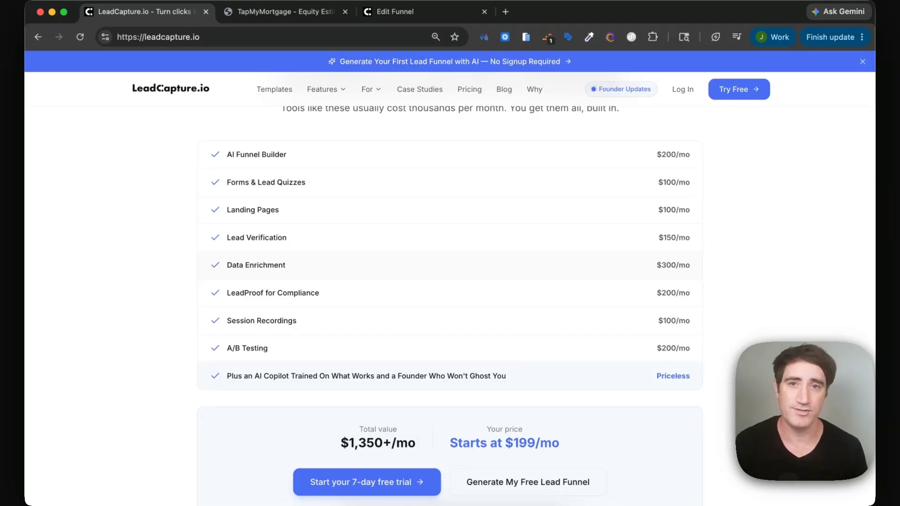
{"action": "scroll", "coordinate": [265, 286], "scroll_direction": "up", "scroll_amount": 15}
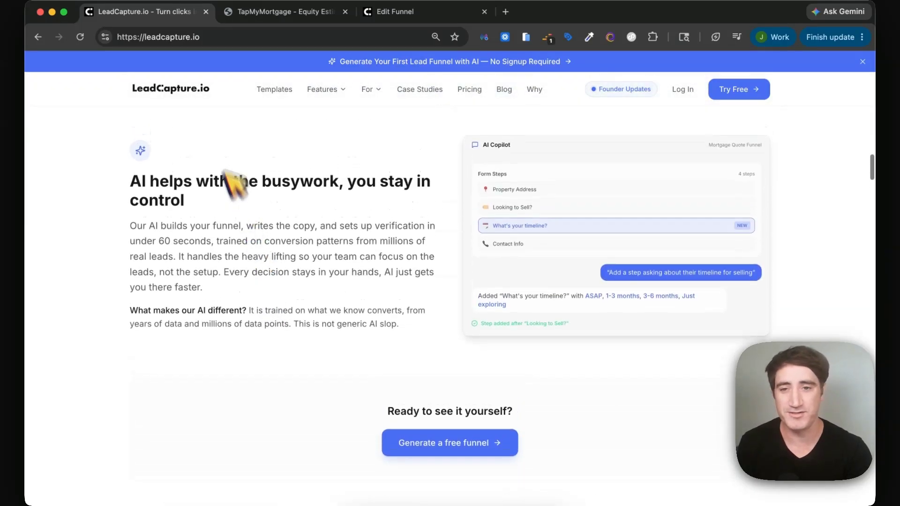
{"action": "scroll", "coordinate": [267, 291], "scroll_direction": "up", "scroll_amount": 10}
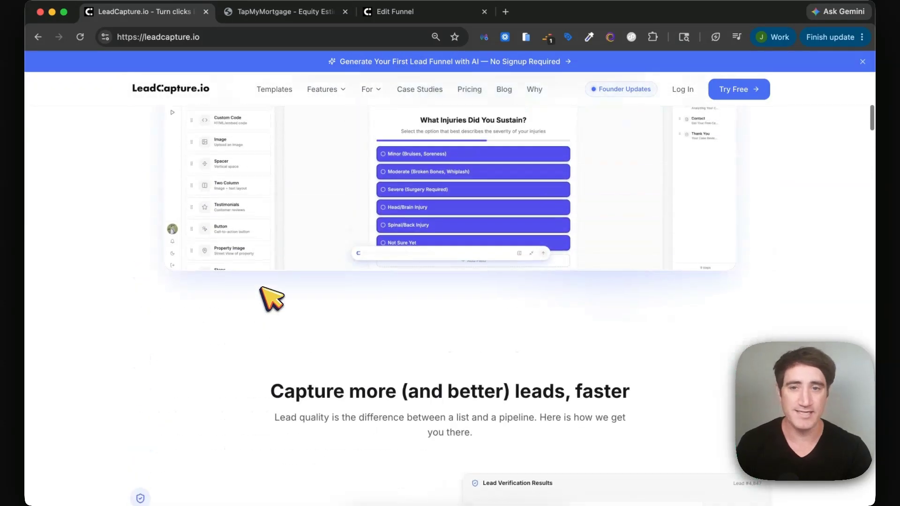
{"action": "left_click", "coordinate": [280, 15]}
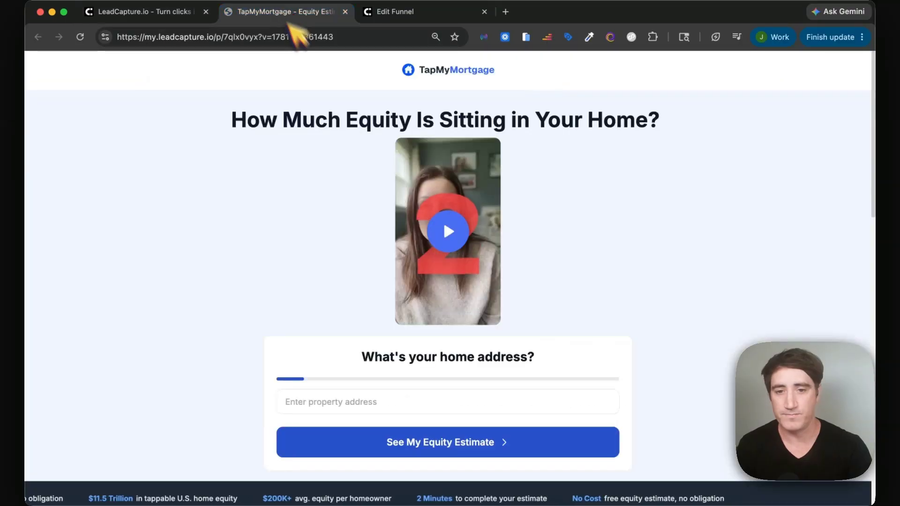
{"action": "left_click", "coordinate": [145, 13]}
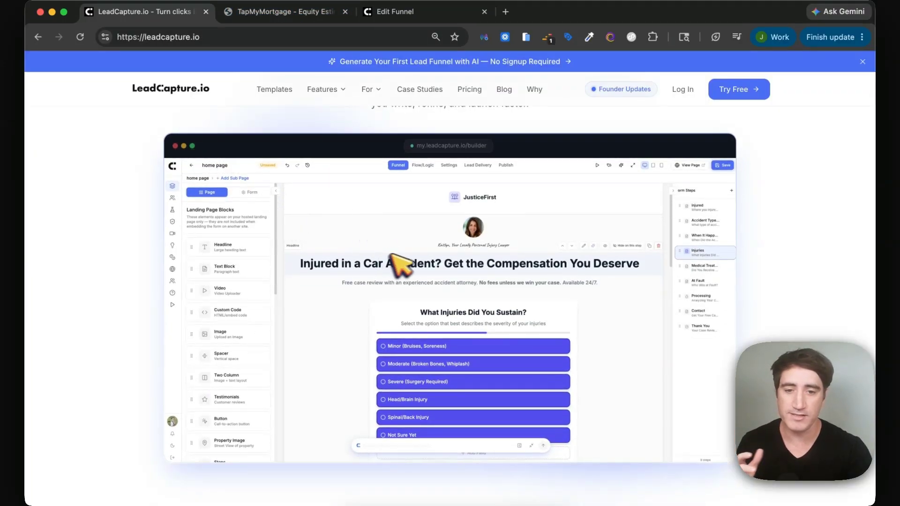
{"action": "left_click", "coordinate": [262, 11]}
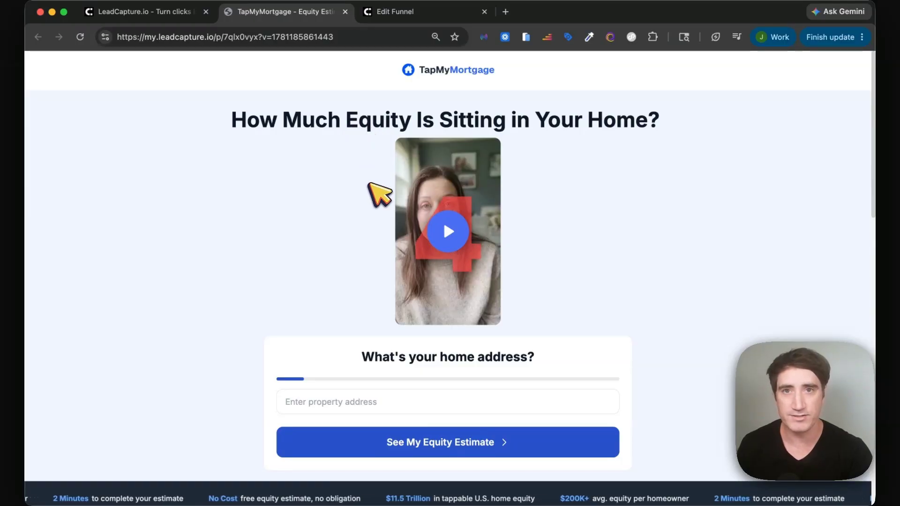
{"action": "scroll", "coordinate": [369, 183], "scroll_direction": "down", "scroll_amount": 1}
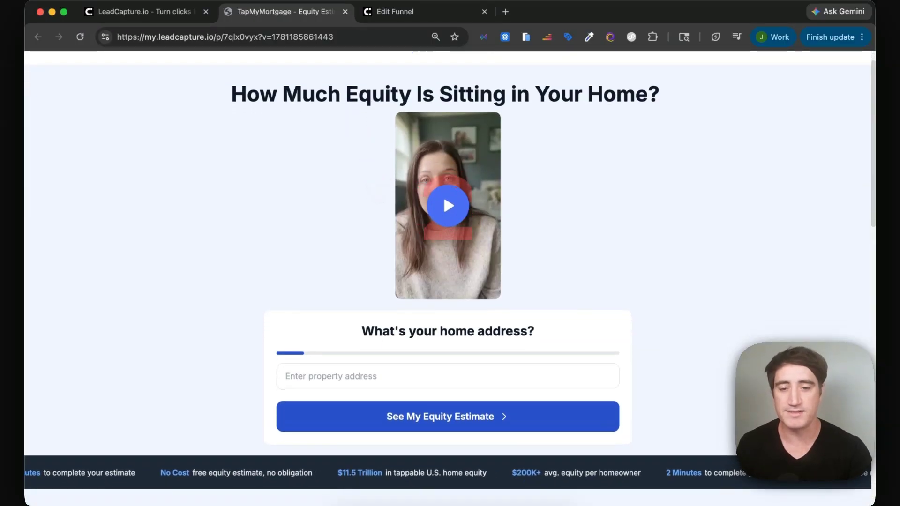
{"action": "scroll", "coordinate": [369, 184], "scroll_direction": "up", "scroll_amount": 1}
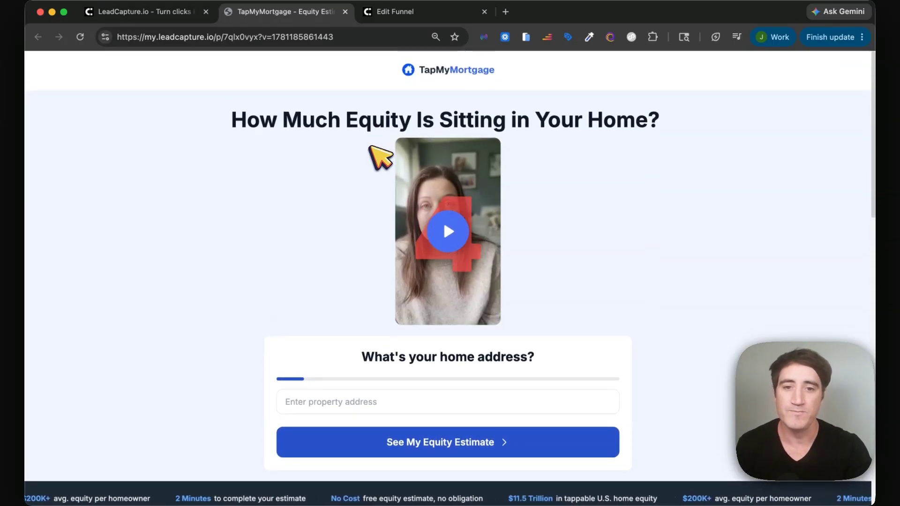
{"action": "scroll", "coordinate": [380, 157], "scroll_direction": "down", "scroll_amount": 1}
{"action": "scroll", "coordinate": [371, 149], "scroll_direction": "up", "scroll_amount": 1}
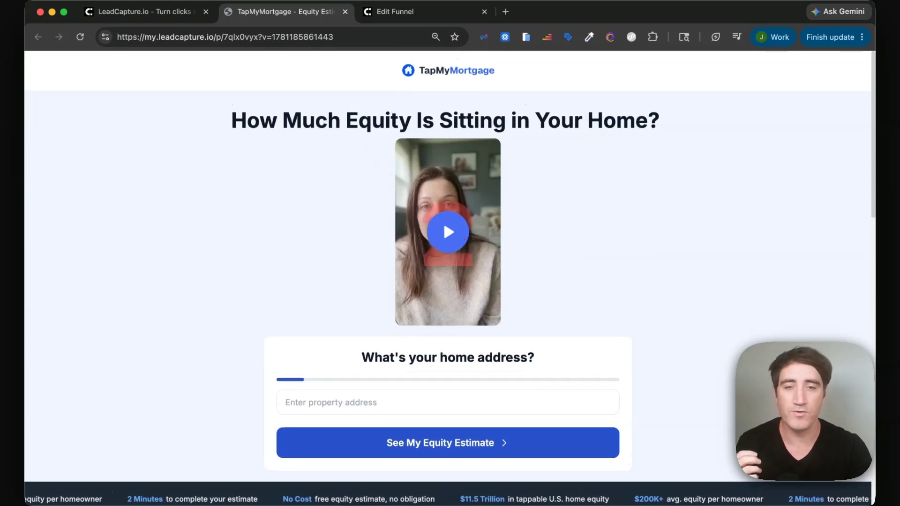
{"action": "double_click", "coordinate": [248, 121]}
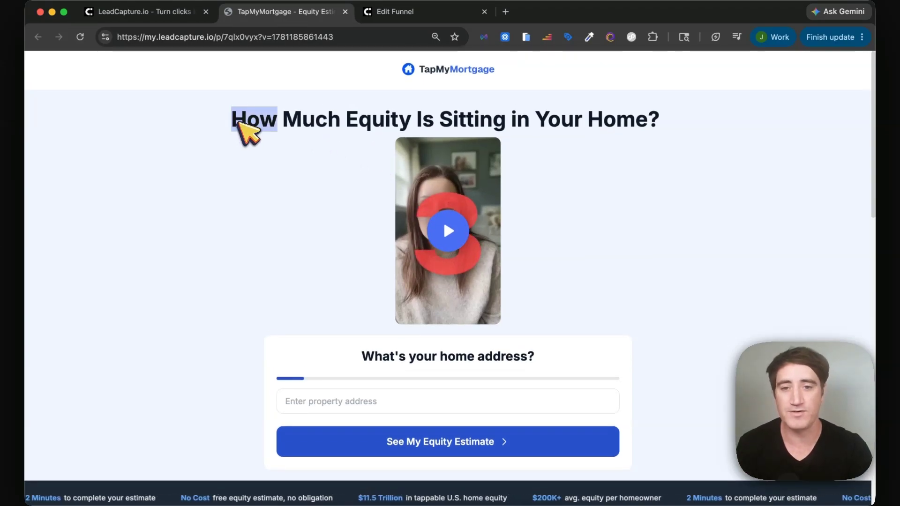
{"action": "scroll", "coordinate": [318, 272], "scroll_direction": "down", "scroll_amount": 1}
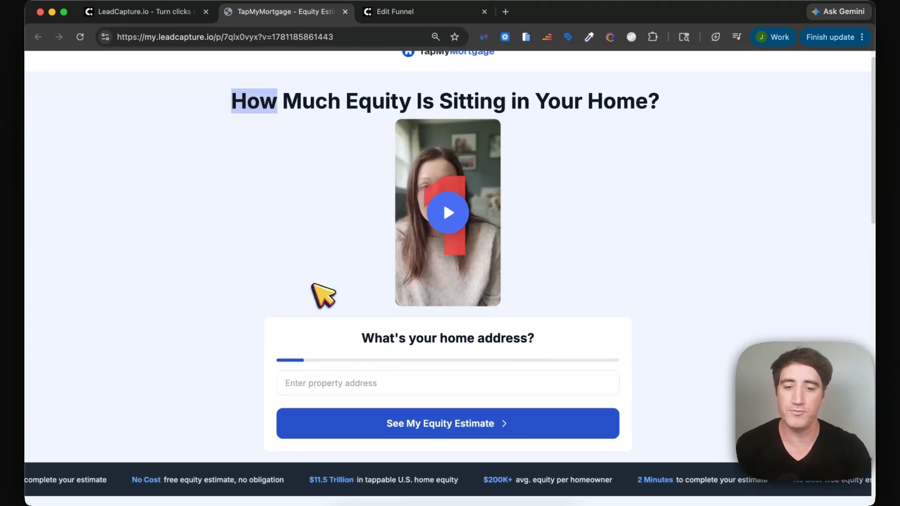
{"action": "left_click", "coordinate": [311, 379]}
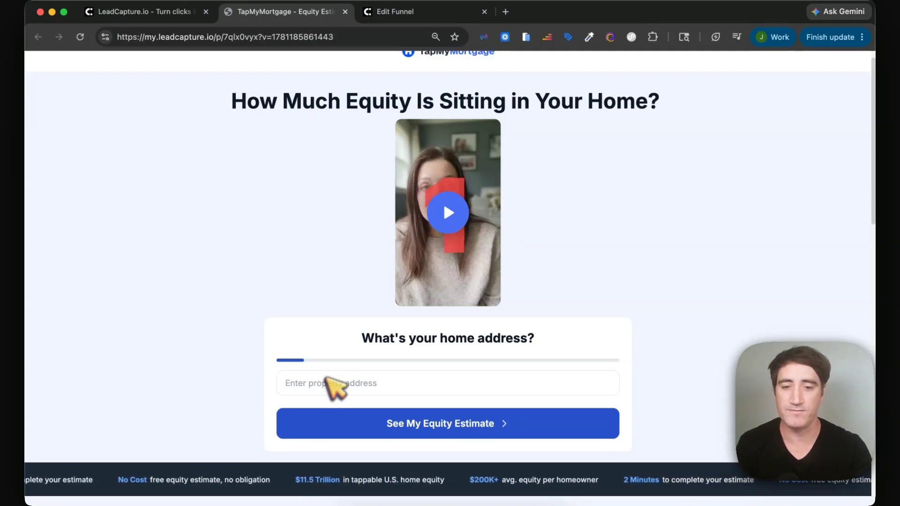
{"action": "scroll", "coordinate": [388, 262], "scroll_direction": "up", "scroll_amount": 1}
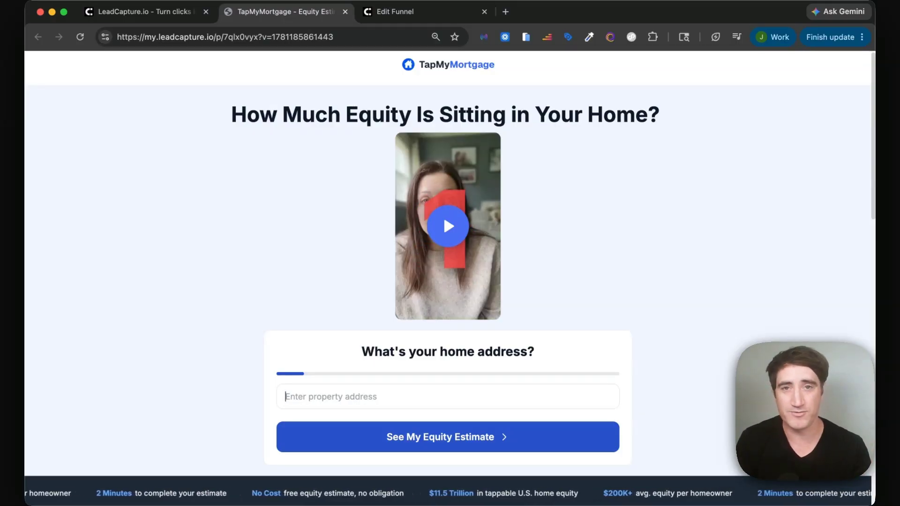
{"action": "scroll", "coordinate": [328, 165], "scroll_direction": "down", "scroll_amount": 3}
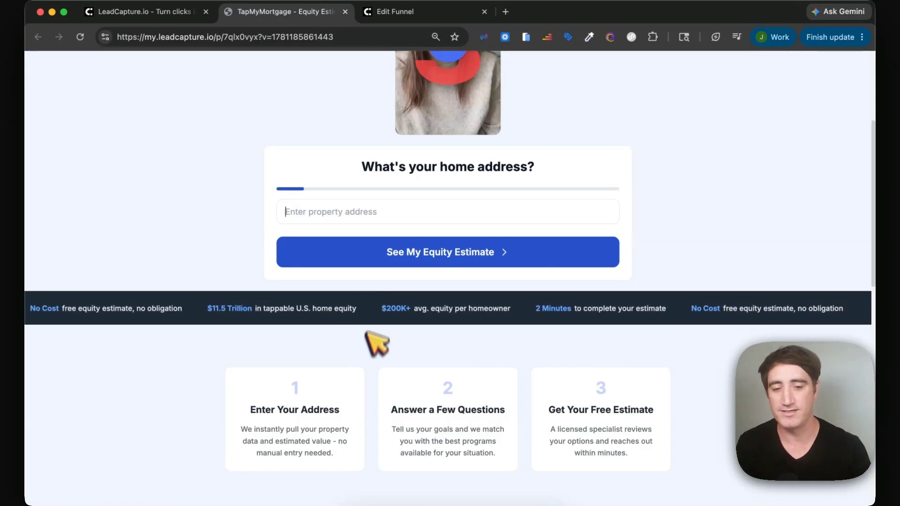
Scroll up and down through the live TapMyMortgage equity estimate page.
{"action": "scroll", "coordinate": [366, 347], "scroll_direction": "down", "scroll_amount": 10}
{"action": "scroll", "coordinate": [375, 365], "scroll_direction": "down", "scroll_amount": 5}
{"action": "scroll", "coordinate": [375, 365], "scroll_direction": "up", "scroll_amount": 20}
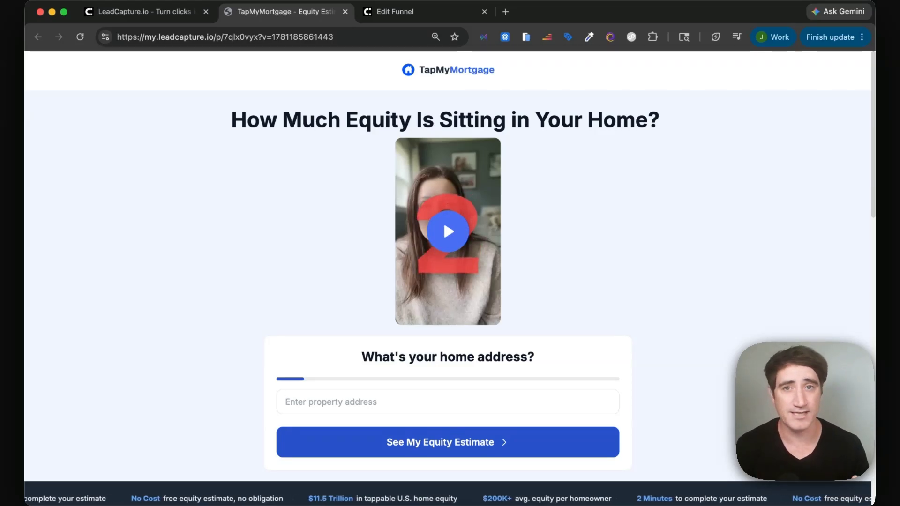
{"action": "scroll", "coordinate": [417, 440], "scroll_direction": "down", "scroll_amount": 3}
{"action": "scroll", "coordinate": [418, 442], "scroll_direction": "up", "scroll_amount": 3}
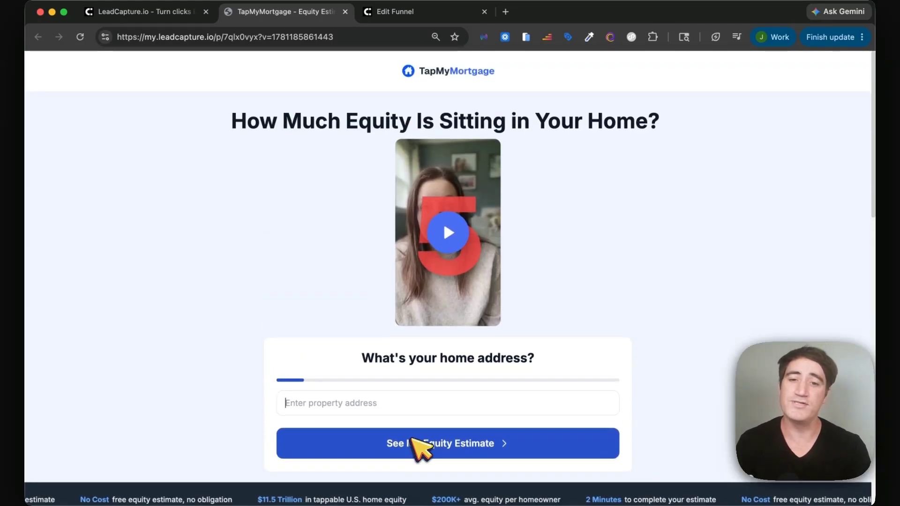
{"action": "scroll", "coordinate": [418, 445], "scroll_direction": "down", "scroll_amount": 8}
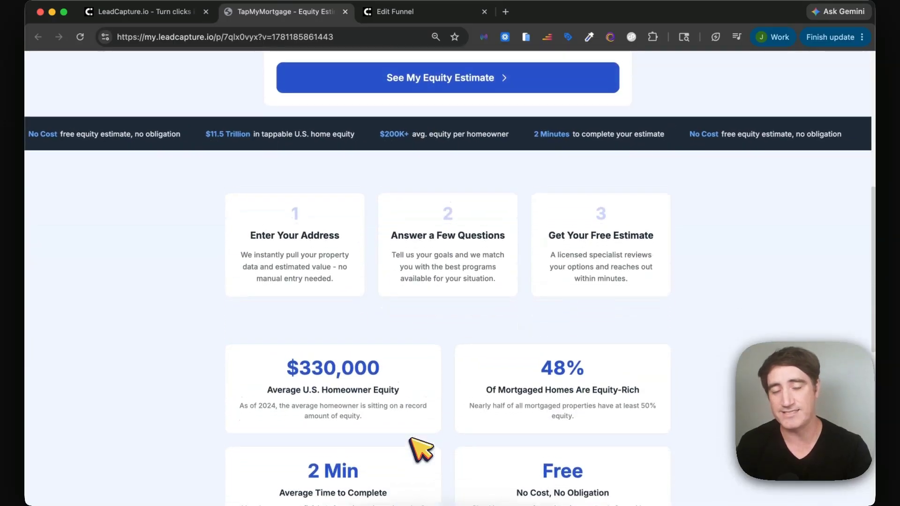
{"action": "scroll", "coordinate": [418, 447], "scroll_direction": "up", "scroll_amount": 4}
{"action": "scroll", "coordinate": [418, 447], "scroll_direction": "up", "scroll_amount": 4}
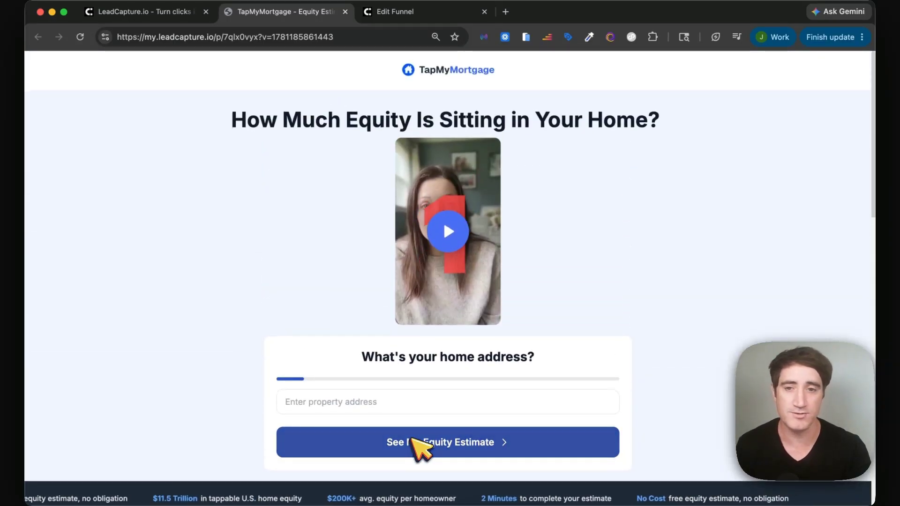
{"action": "scroll", "coordinate": [412, 445], "scroll_direction": "down", "scroll_amount": 1}
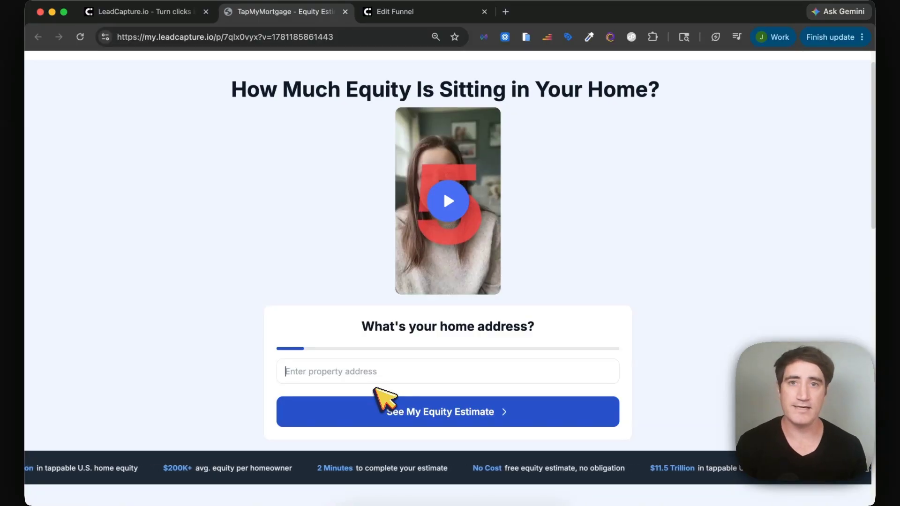
Move across the browser tabs and settle on the TapMyMortgage funnel editor.
{"action": "type", "text": "4"}
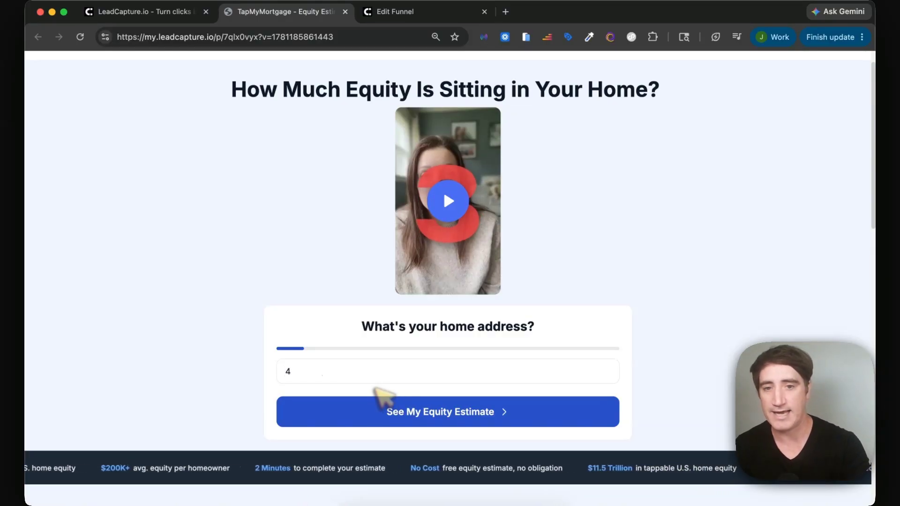
{"action": "left_click", "coordinate": [188, 13]}
{"action": "left_click", "coordinate": [326, 14]}
{"action": "left_click", "coordinate": [424, 13]}
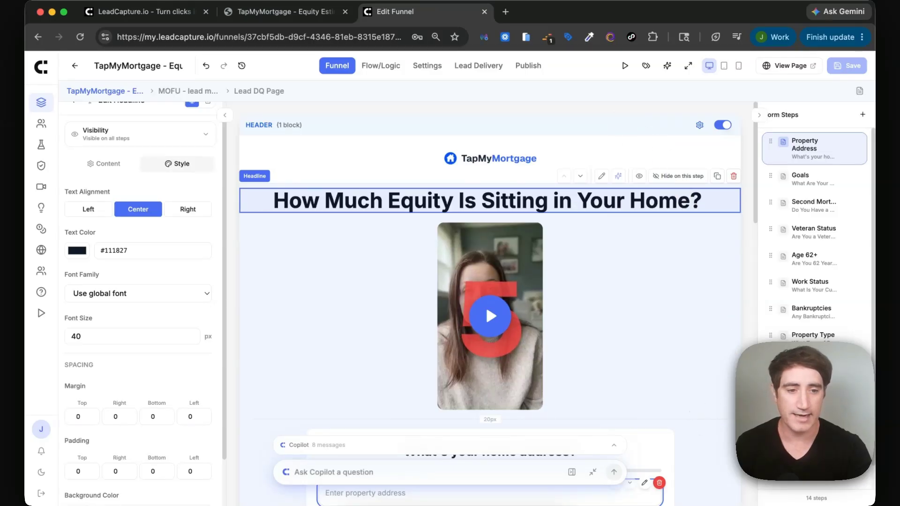
Bring up the 'Almost Done! What's Your Name?' step and select its form block.
{"action": "scroll", "coordinate": [834, 309], "scroll_direction": "down", "scroll_amount": 1}
{"action": "left_click", "coordinate": [818, 421]}
{"action": "scroll", "coordinate": [482, 432], "scroll_direction": "down", "scroll_amount": 4}
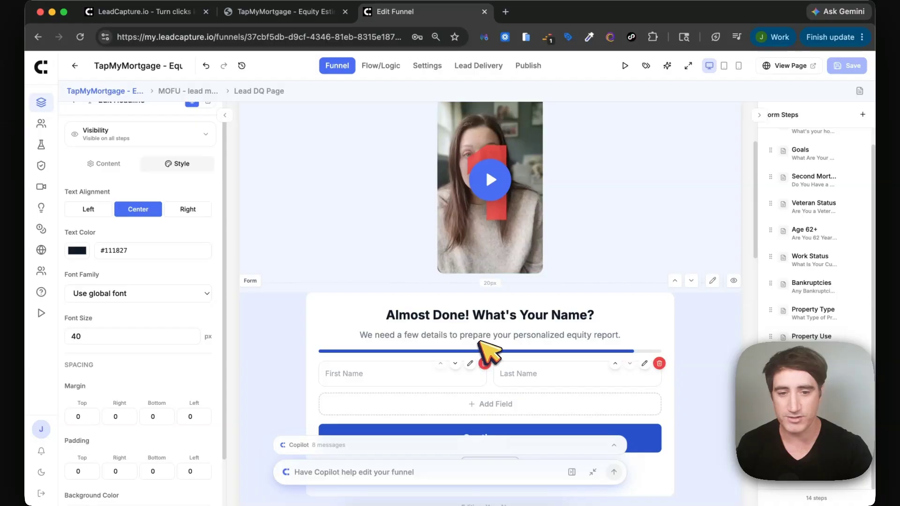
{"action": "left_click", "coordinate": [712, 280]}
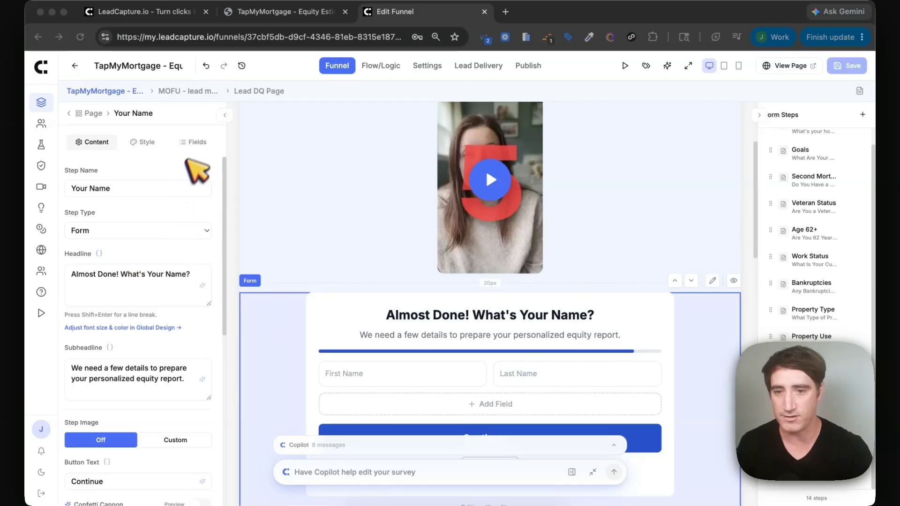
Turn on Confetti Cannon for that step, save the funnel, and return to the live equity page.
{"action": "scroll", "coordinate": [144, 359], "scroll_direction": "down", "scroll_amount": 4}
{"action": "left_click", "coordinate": [194, 299]}
{"action": "left_click", "coordinate": [200, 301]}
{"action": "left_click", "coordinate": [846, 66]}
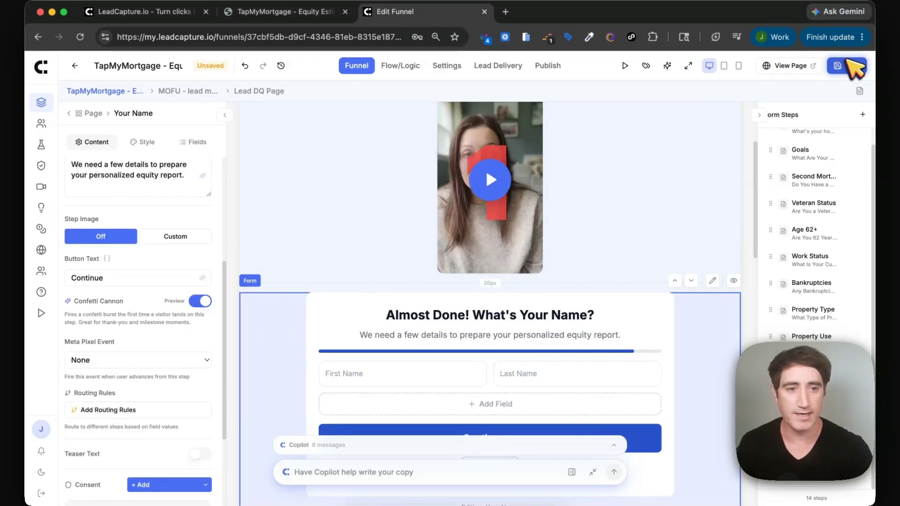
{"action": "left_click", "coordinate": [281, 11]}
{"action": "left_click", "coordinate": [302, 255]}
Enter a home address, pick its autocomplete suggestion, and submit it with See My Equity Estimate.
{"action": "type", "text": "37"}
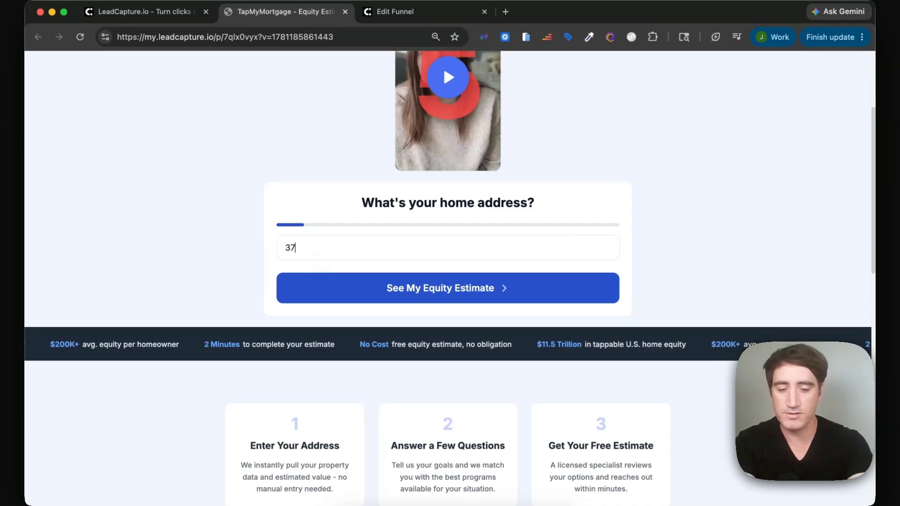
{"action": "type", "text": "7"}
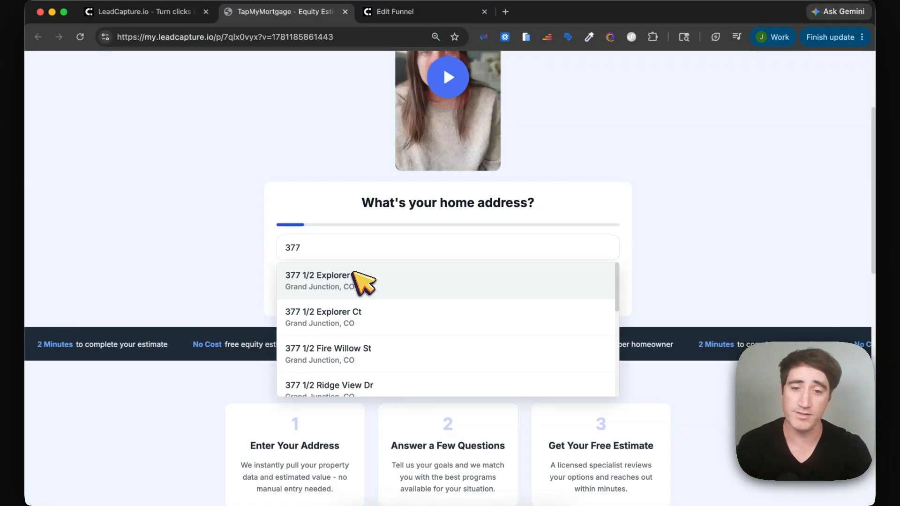
{"action": "left_click", "coordinate": [354, 272]}
{"action": "scroll", "coordinate": [383, 280], "scroll_direction": "up", "scroll_amount": 1}
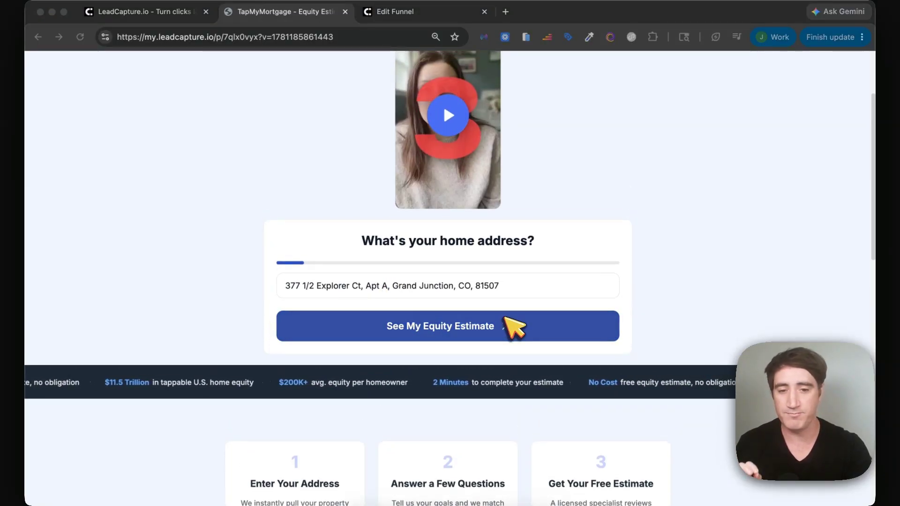
{"action": "scroll", "coordinate": [497, 303], "scroll_direction": "up", "scroll_amount": 1}
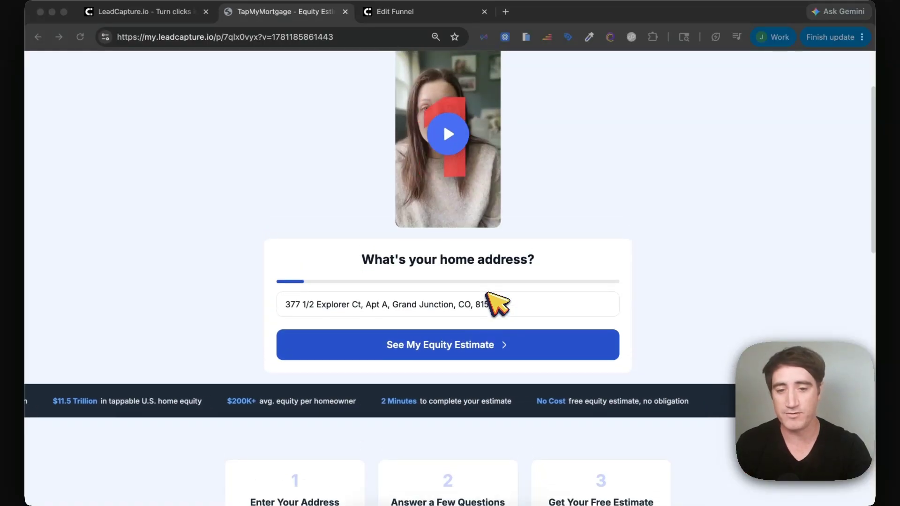
{"action": "left_click", "coordinate": [446, 344]}
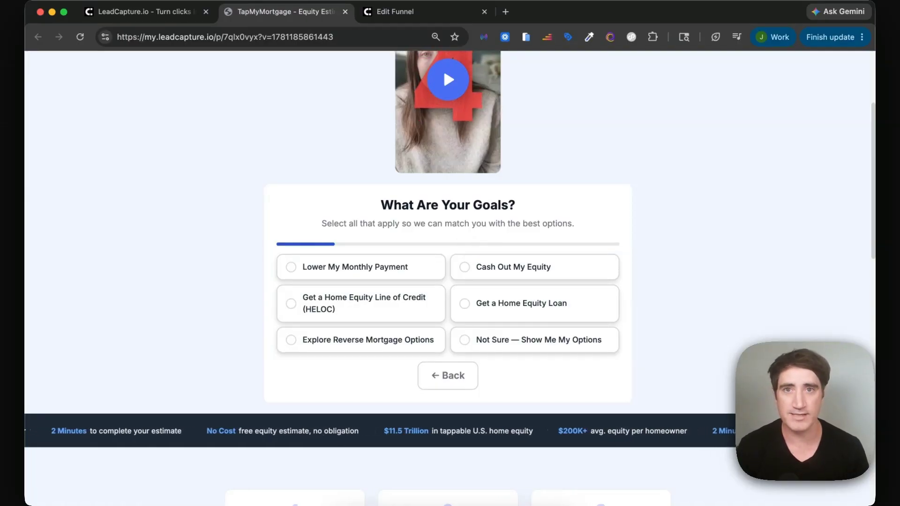
Choose Lower My Monthly Payment as the goal and answer No to having a second mortgage.
{"action": "scroll", "coordinate": [449, 281], "scroll_direction": "down", "scroll_amount": 1}
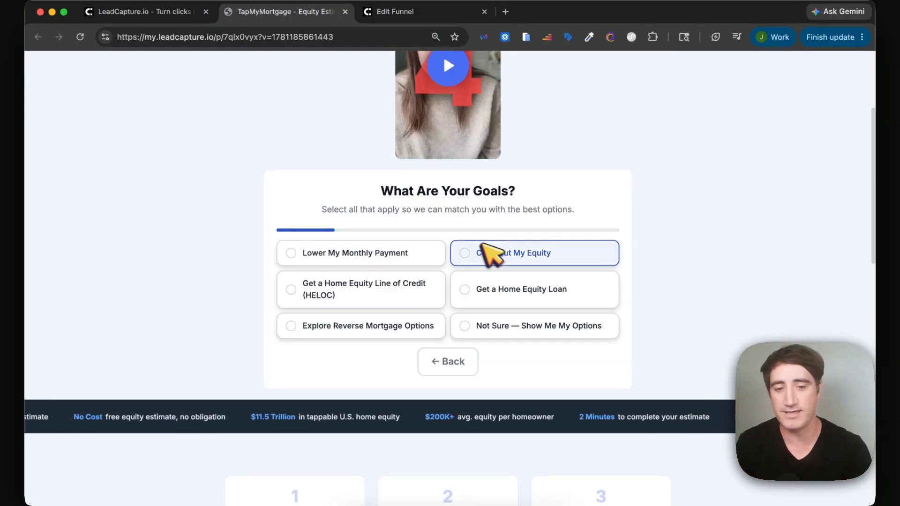
{"action": "scroll", "coordinate": [494, 255], "scroll_direction": "down", "scroll_amount": 2}
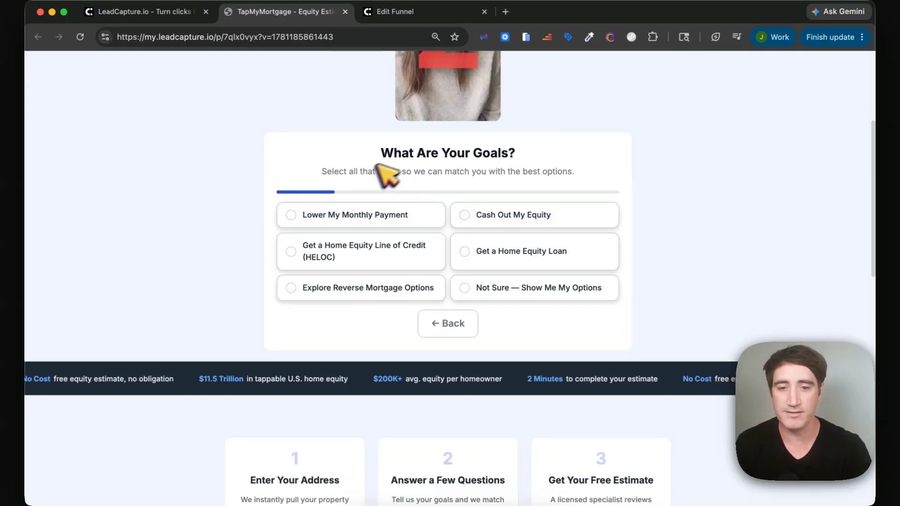
{"action": "left_click", "coordinate": [398, 216]}
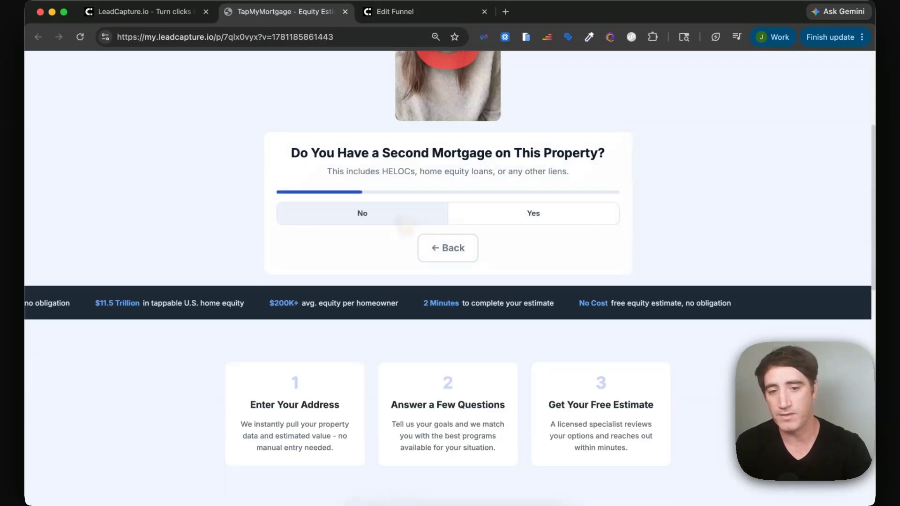
{"action": "left_click", "coordinate": [495, 208]}
{"action": "left_click", "coordinate": [427, 245]}
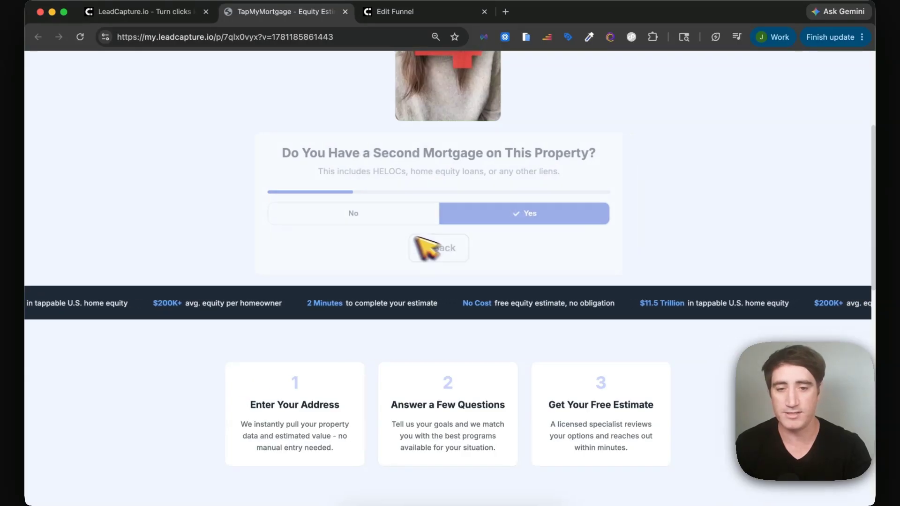
{"action": "left_click", "coordinate": [369, 210]}
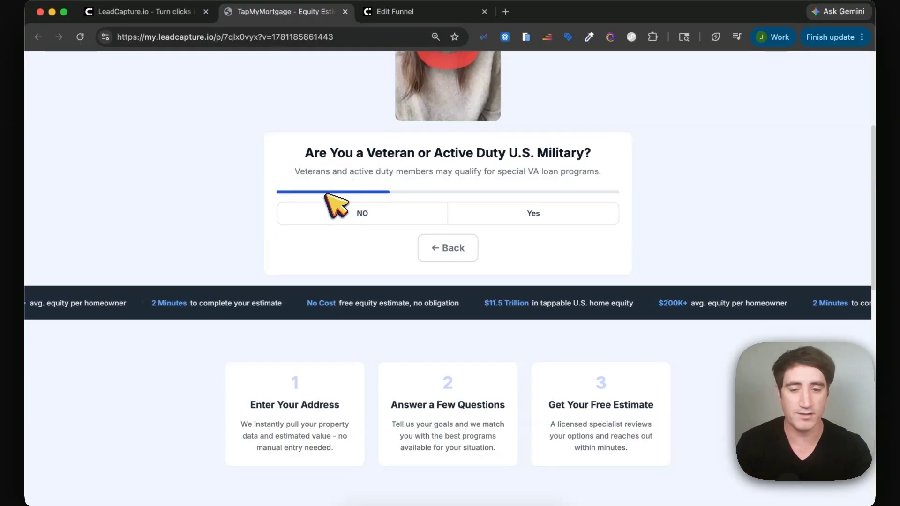
Answer No, No, Employed Full-Time, No, Single Family Home, Primary Residence and Excellent (740+) credit.
{"action": "left_click", "coordinate": [368, 214]}
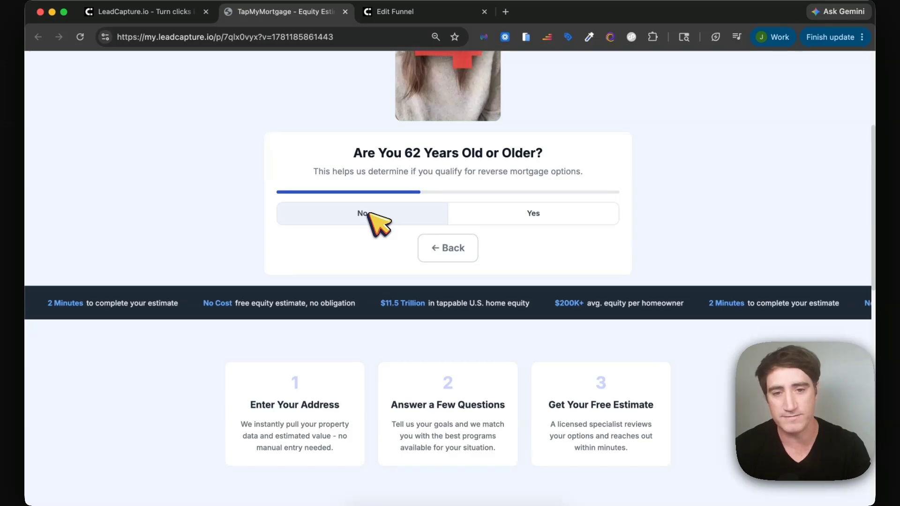
{"action": "left_click", "coordinate": [391, 217]}
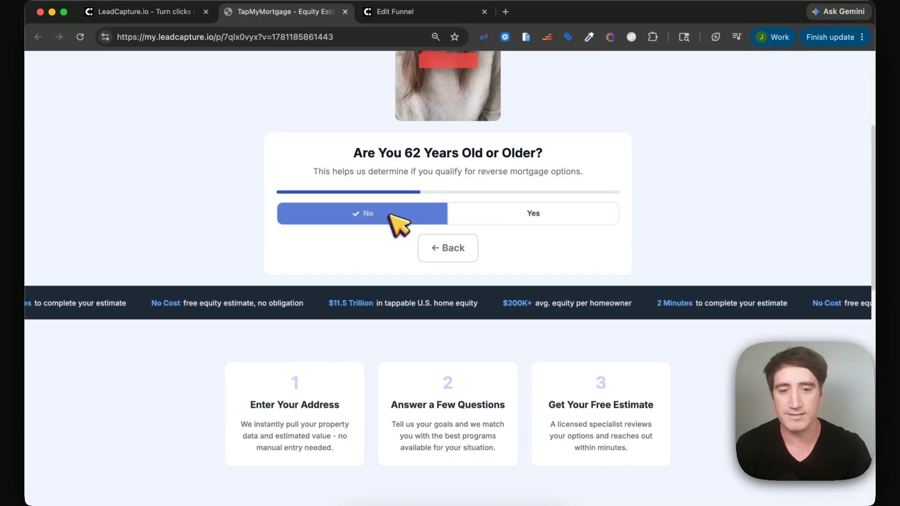
{"action": "left_click", "coordinate": [390, 215]}
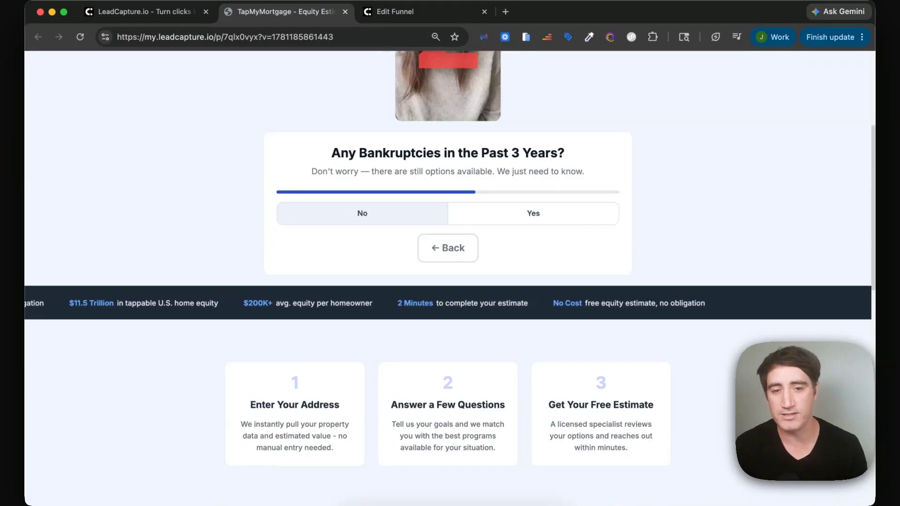
{"action": "left_click", "coordinate": [390, 215]}
{"action": "left_click", "coordinate": [399, 217]}
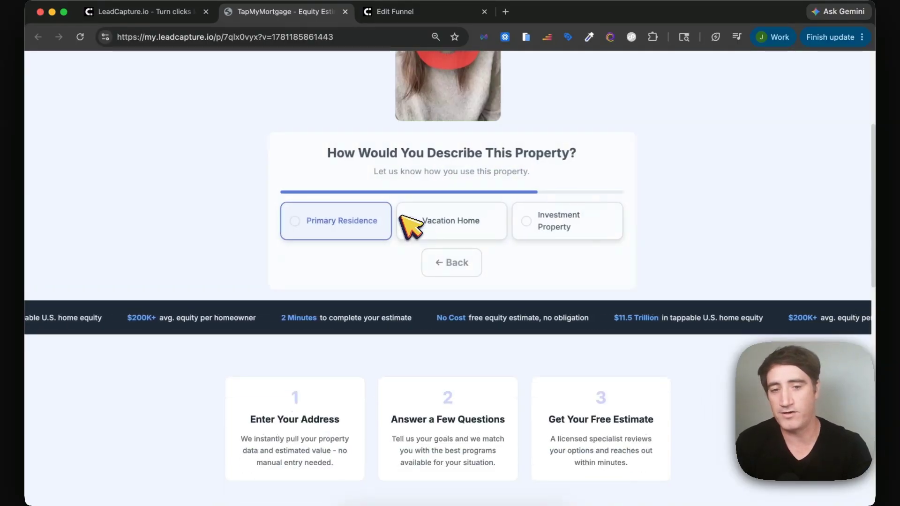
{"action": "left_click", "coordinate": [347, 219]}
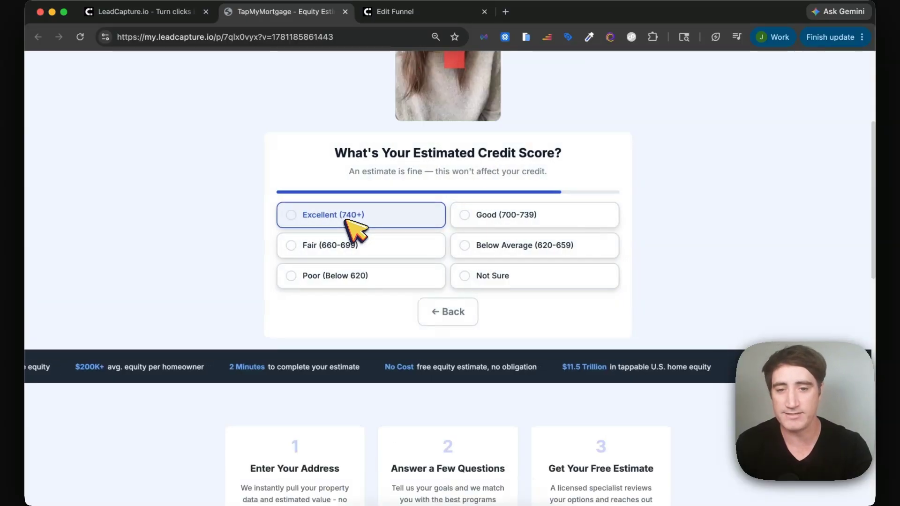
{"action": "left_click", "coordinate": [389, 218]}
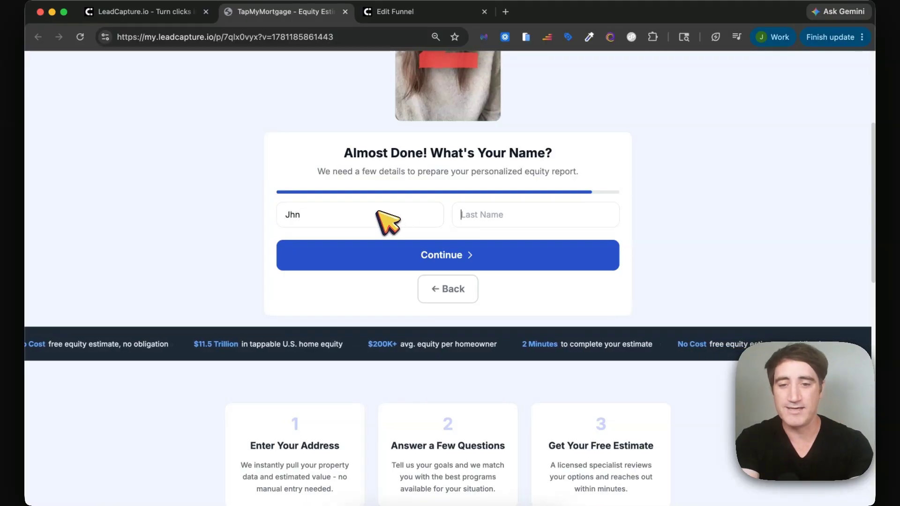
Correct the first name, enter the phone number, and submit for the free equity estimate.
{"action": "double_click", "coordinate": [330, 215]}
{"action": "type", "text": "J"}
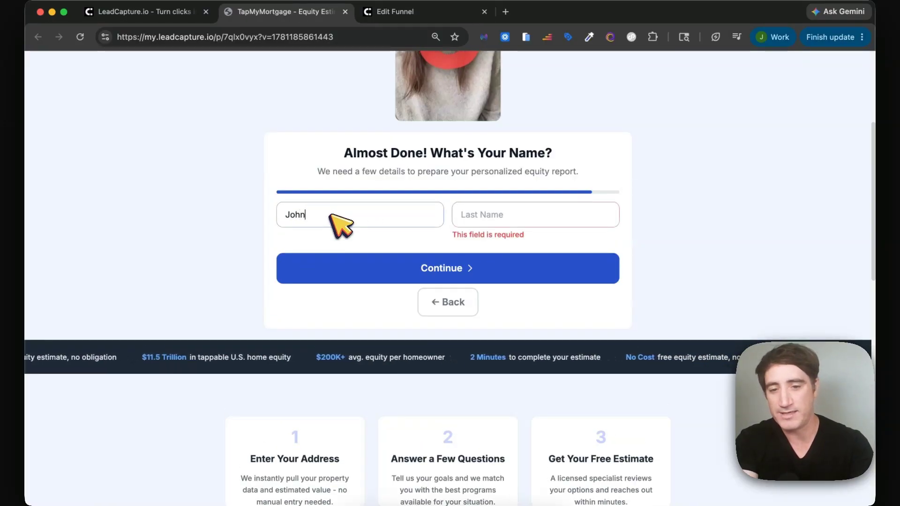
{"action": "type", "text": "Por"}
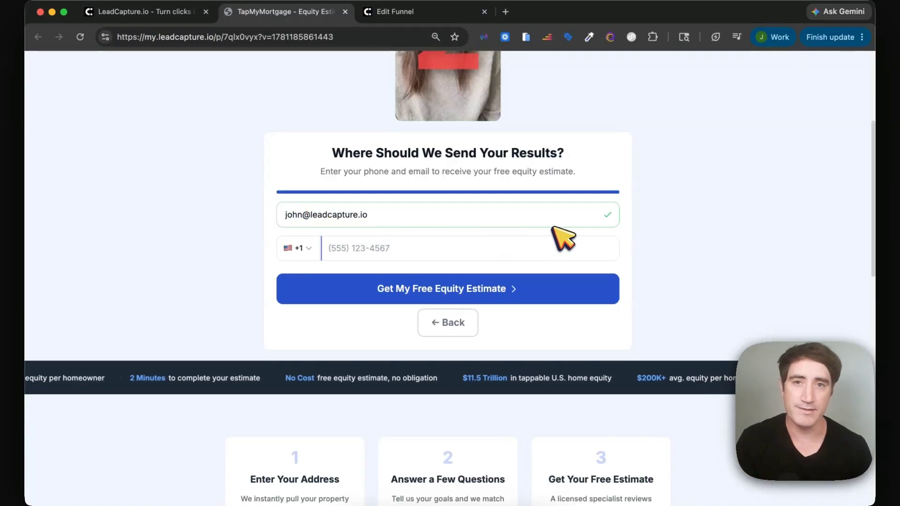
{"action": "left_click", "coordinate": [504, 249]}
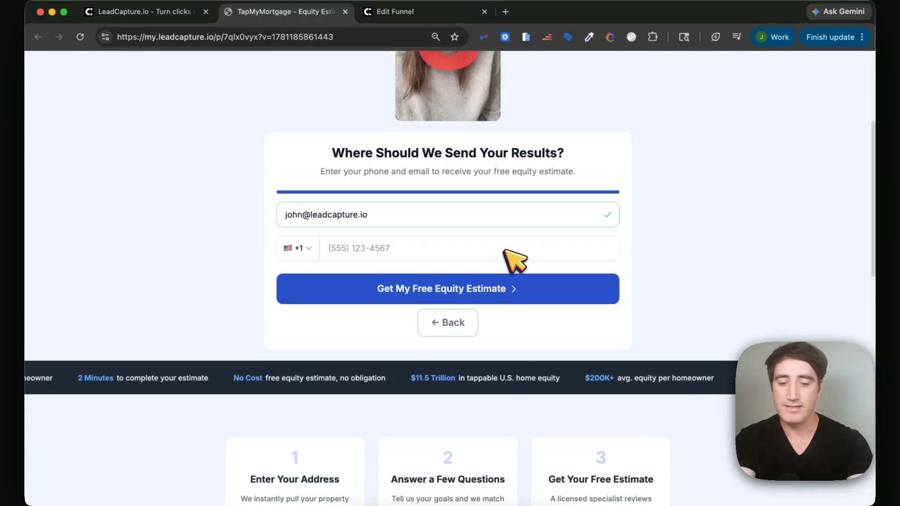
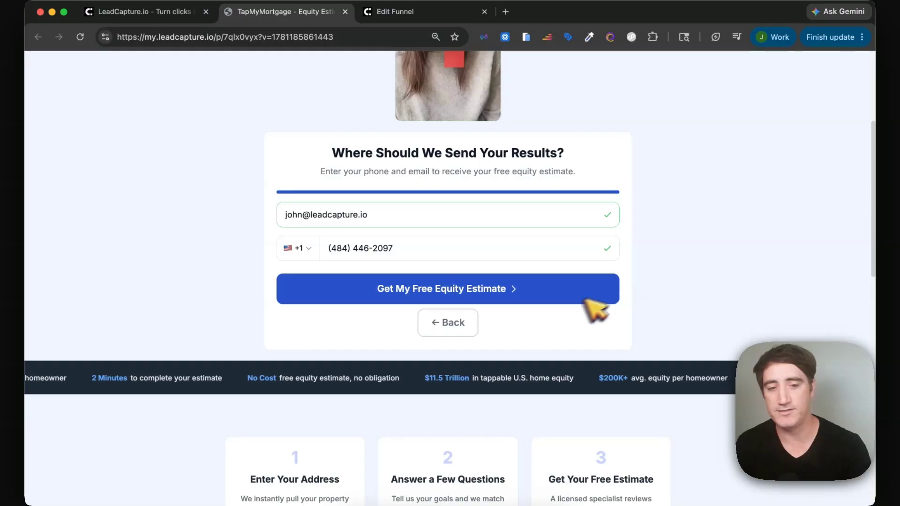
{"action": "left_click", "coordinate": [546, 286]}
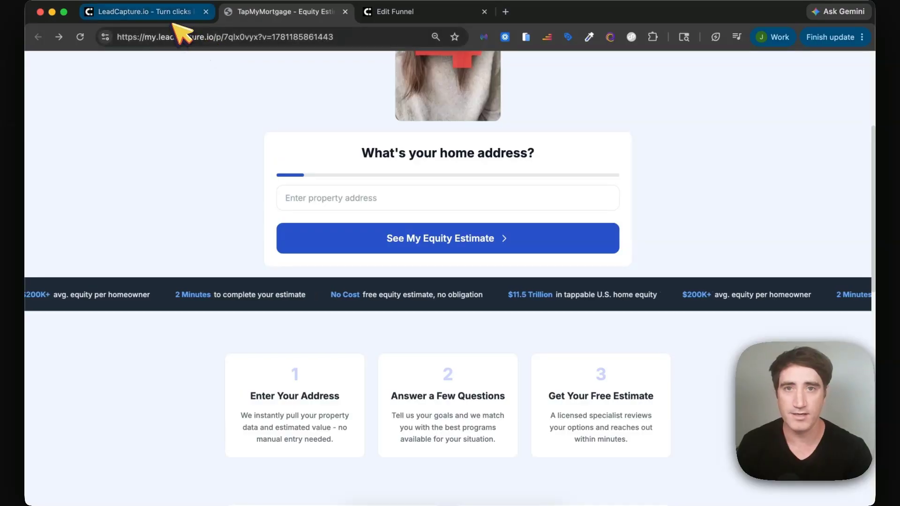
{"action": "left_click", "coordinate": [187, 11]}
Open the Leads list from the funnel editor and scroll across its columns for the new lead.
{"action": "left_click", "coordinate": [257, 15]}
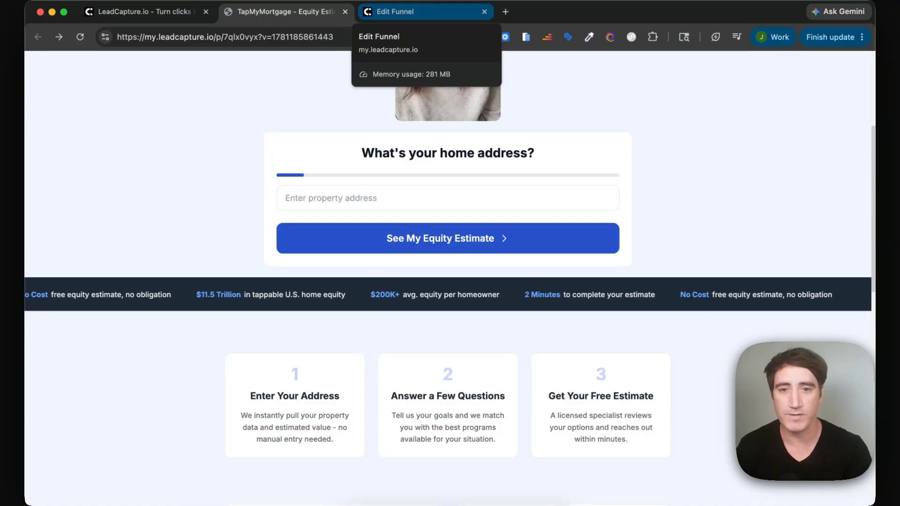
{"action": "left_click", "coordinate": [413, 11]}
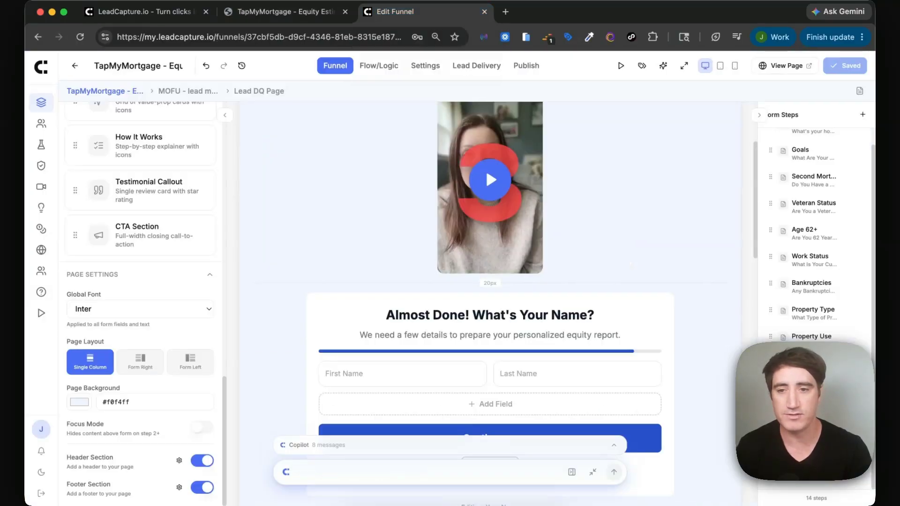
{"action": "left_click", "coordinate": [43, 124]}
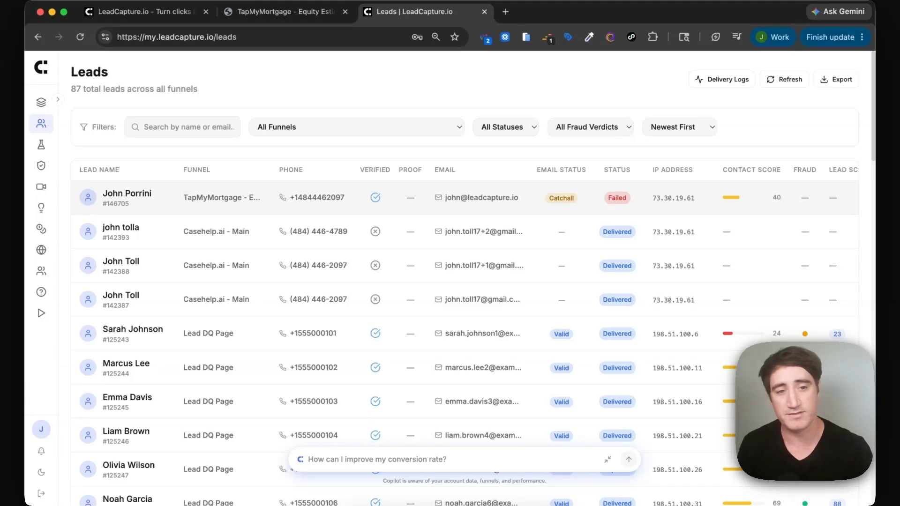
{"action": "scroll", "coordinate": [464, 337], "scroll_direction": "right", "scroll_amount": 5}
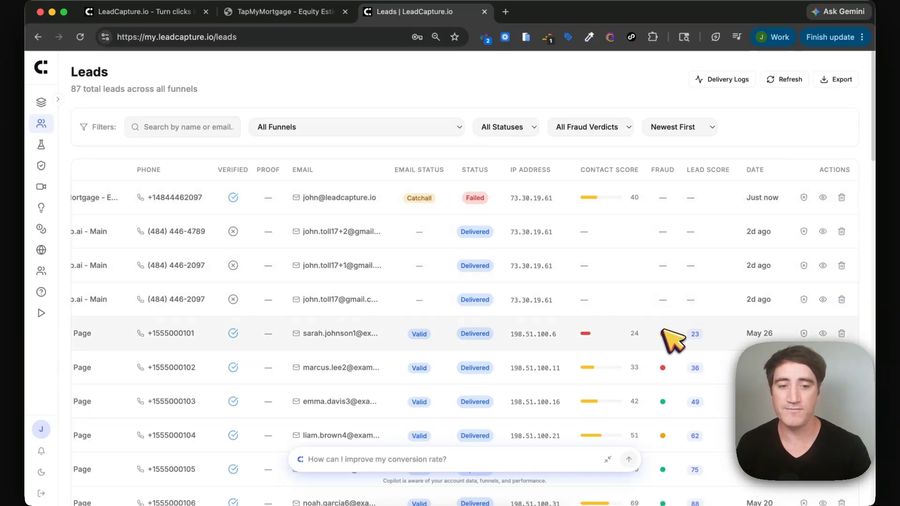
{"action": "mouse_move", "coordinate": [662, 332]}
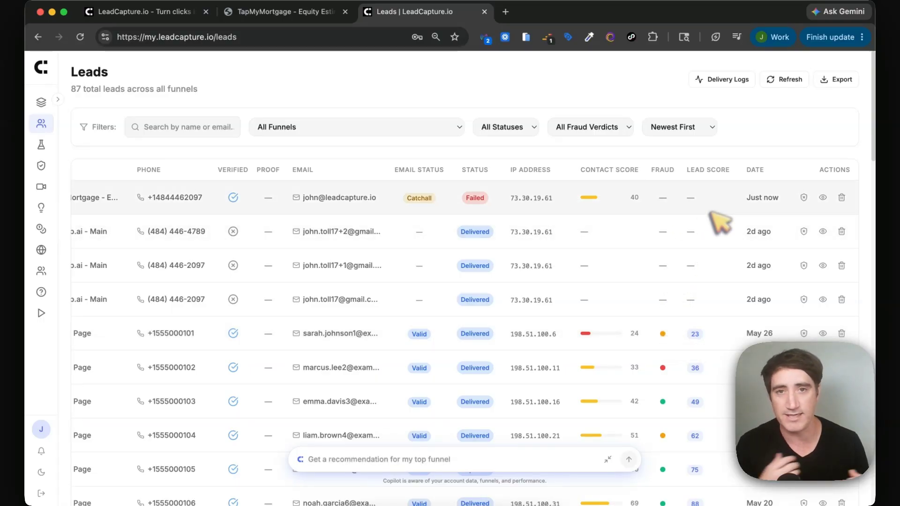
{"action": "scroll", "coordinate": [773, 225], "scroll_direction": "left", "scroll_amount": 5}
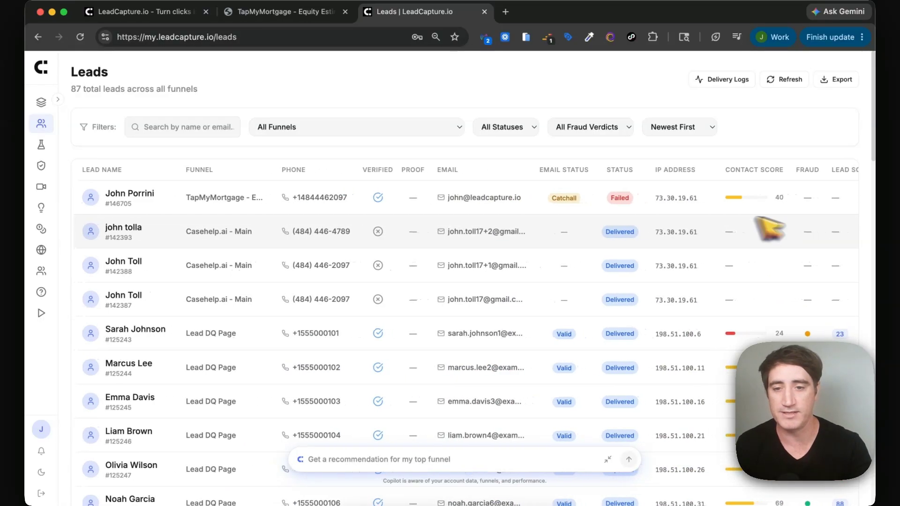
Open the newest TapMyMortgage lead's details and check the info on its contact score of 40.
{"action": "left_click", "coordinate": [124, 194]}
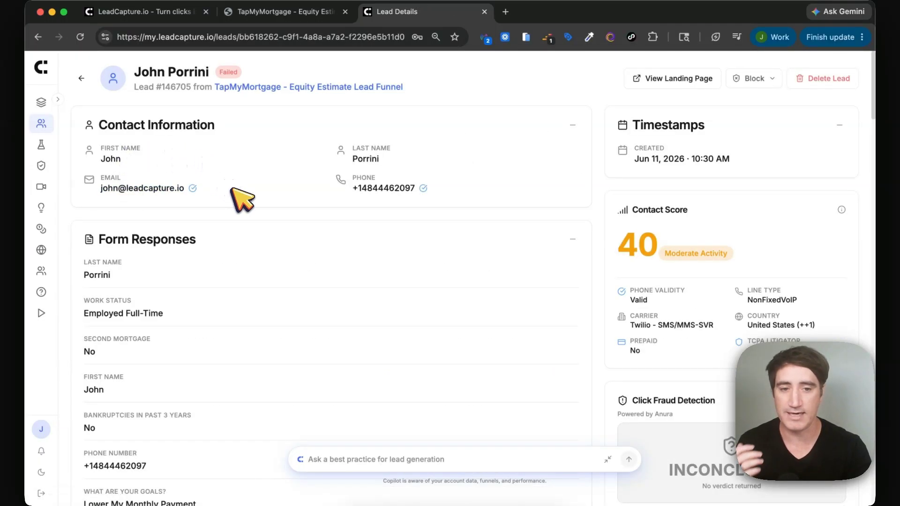
{"action": "scroll", "coordinate": [628, 227], "scroll_direction": "down", "scroll_amount": 1}
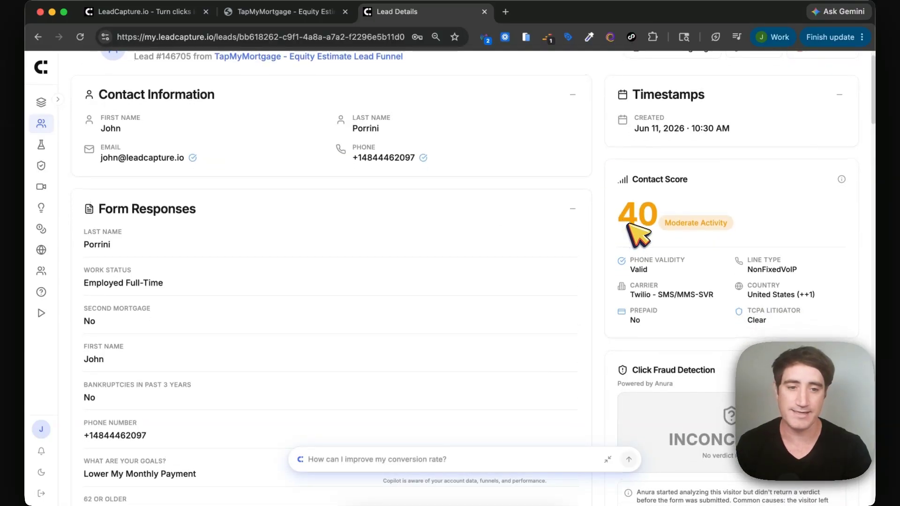
{"action": "mouse_move", "coordinate": [841, 180]}
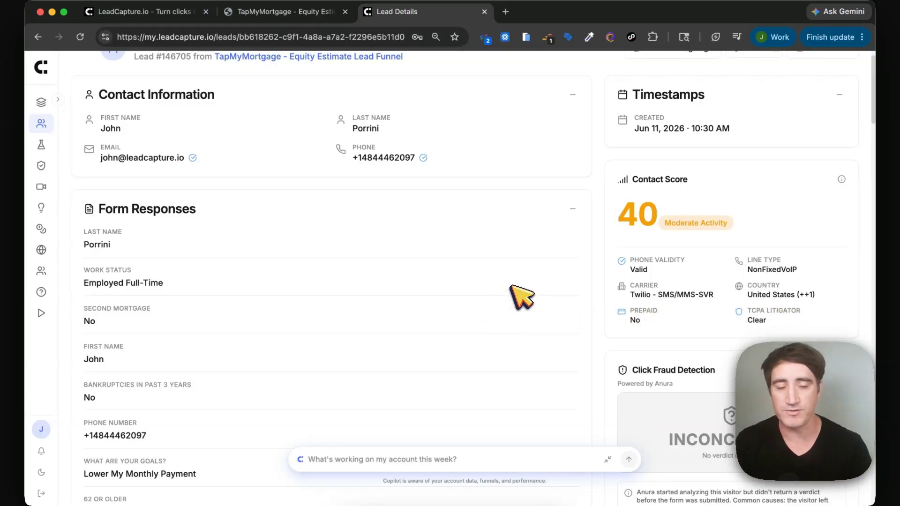
{"action": "scroll", "coordinate": [521, 297], "scroll_direction": "down", "scroll_amount": 4}
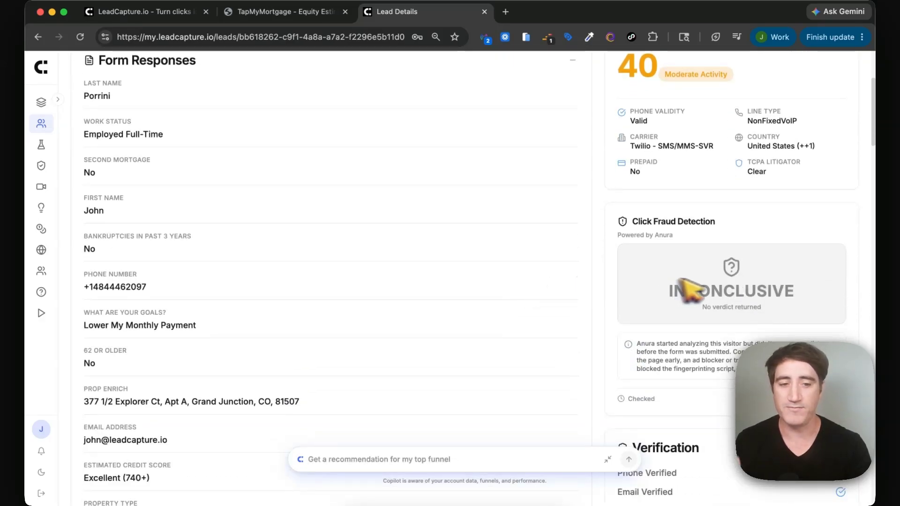
{"action": "scroll", "coordinate": [722, 288], "scroll_direction": "down", "scroll_amount": 2}
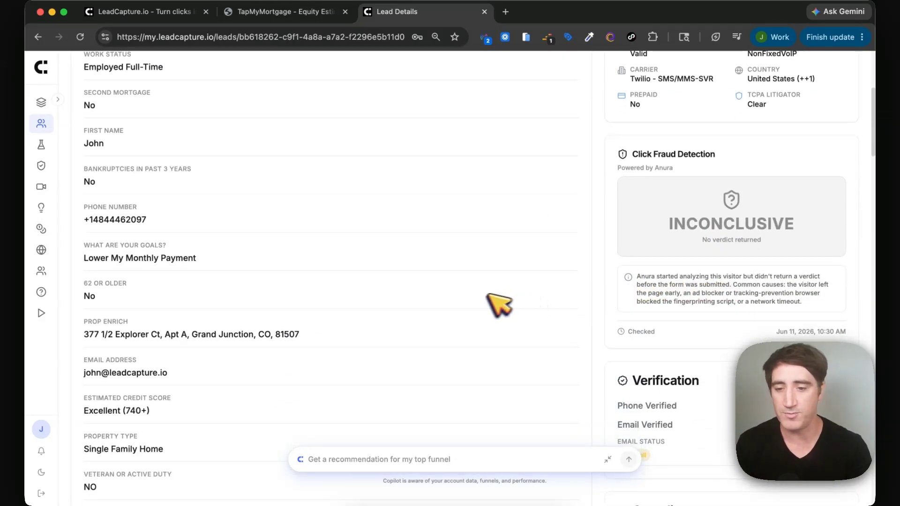
{"action": "scroll", "coordinate": [609, 267], "scroll_direction": "down", "scroll_amount": 5}
{"action": "scroll", "coordinate": [458, 275], "scroll_direction": "down", "scroll_amount": 3}
{"action": "scroll", "coordinate": [452, 275], "scroll_direction": "up", "scroll_amount": 2}
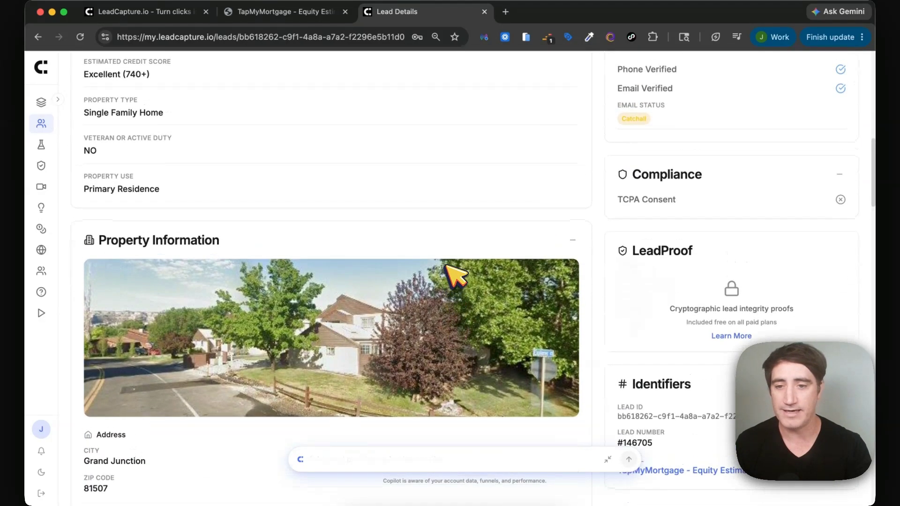
{"action": "scroll", "coordinate": [454, 276], "scroll_direction": "down", "scroll_amount": 1}
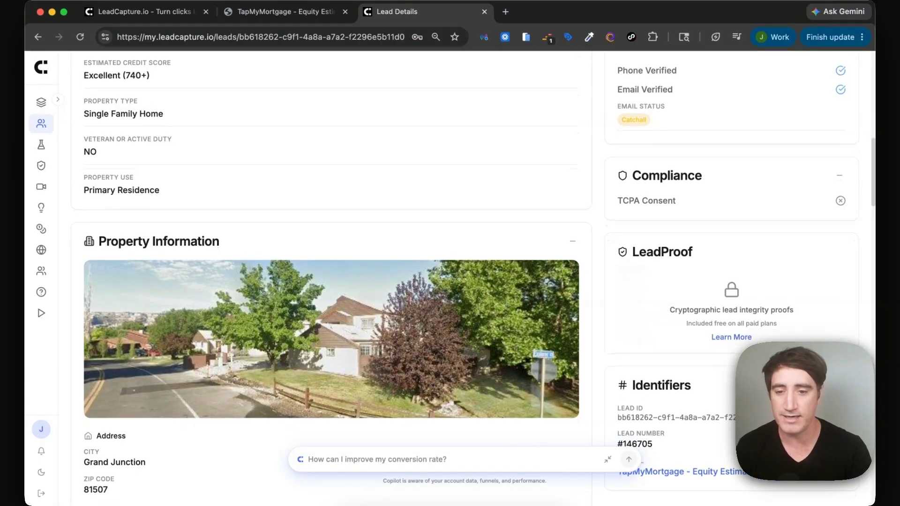
{"action": "scroll", "coordinate": [455, 276], "scroll_direction": "up", "scroll_amount": 1}
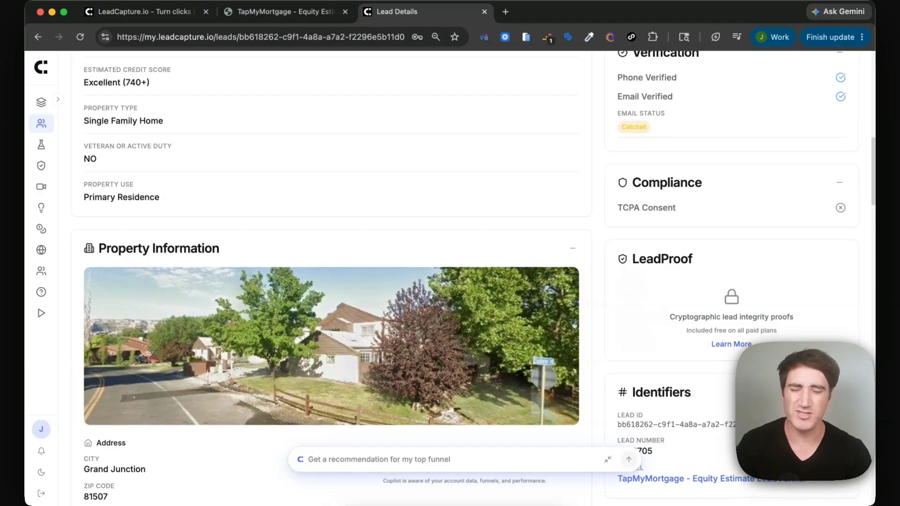
{"action": "scroll", "coordinate": [455, 276], "scroll_direction": "down", "scroll_amount": 5}
{"action": "scroll", "coordinate": [452, 275], "scroll_direction": "down", "scroll_amount": 4}
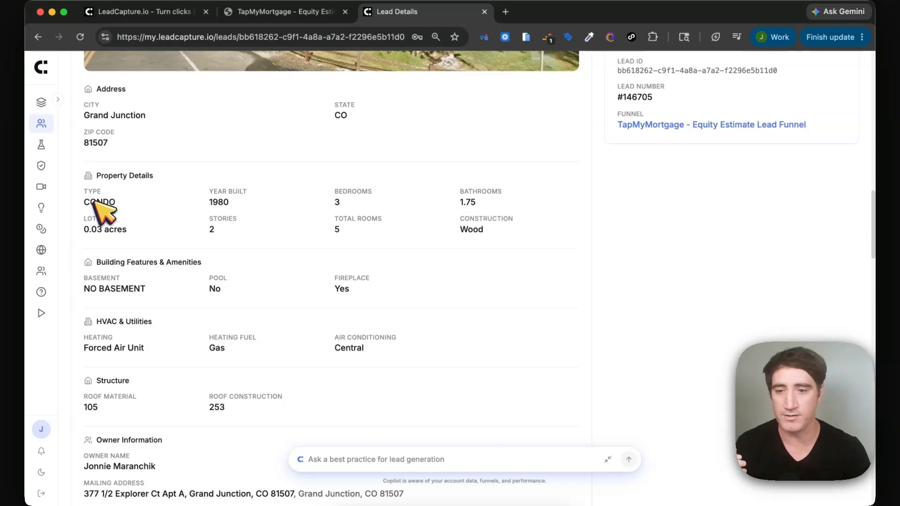
{"action": "scroll", "coordinate": [202, 213], "scroll_direction": "down", "scroll_amount": 2}
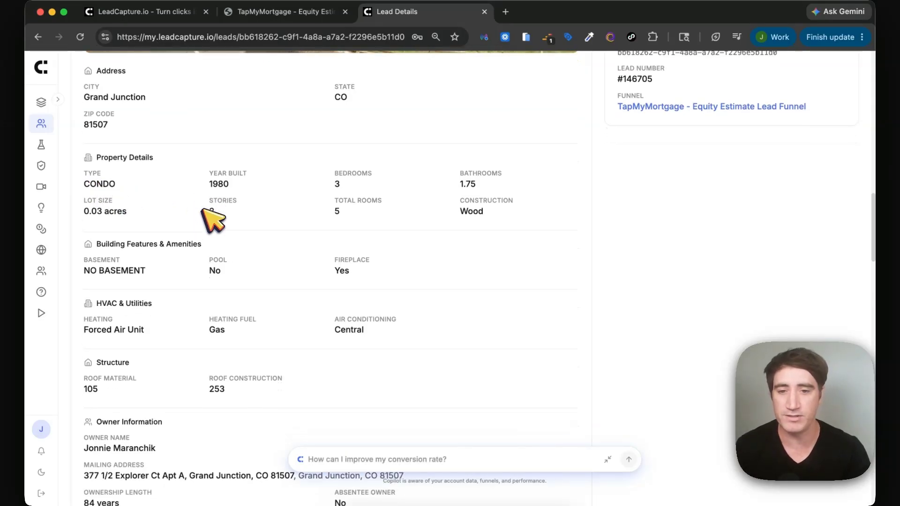
{"action": "scroll", "coordinate": [389, 208], "scroll_direction": "down", "scroll_amount": 4}
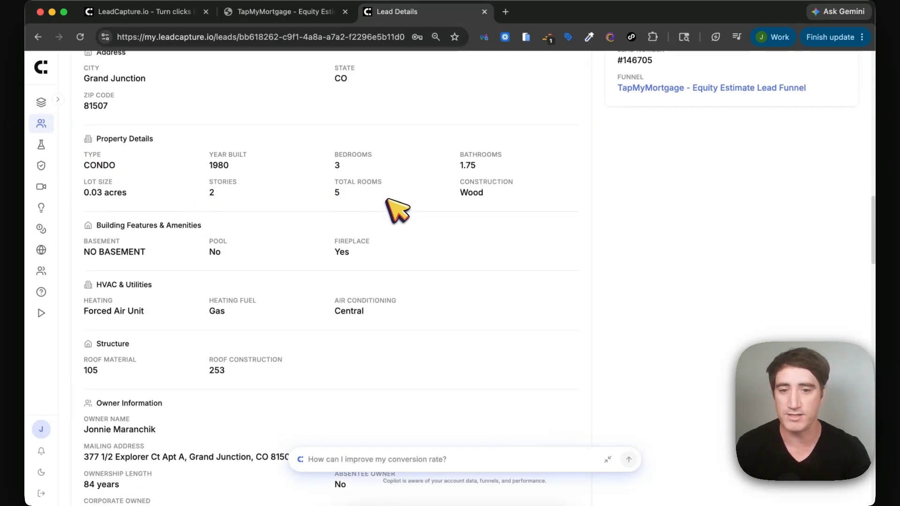
{"action": "double_click", "coordinate": [119, 208]}
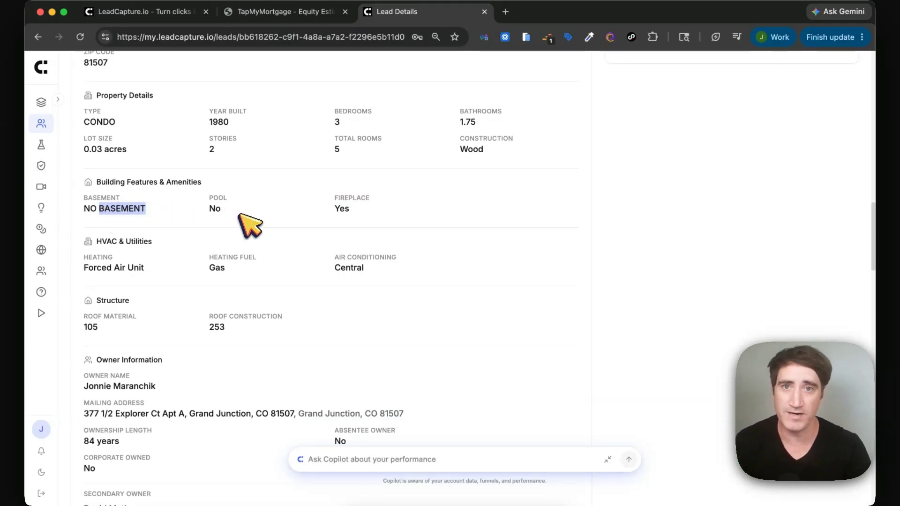
{"action": "scroll", "coordinate": [251, 225], "scroll_direction": "down", "scroll_amount": 1}
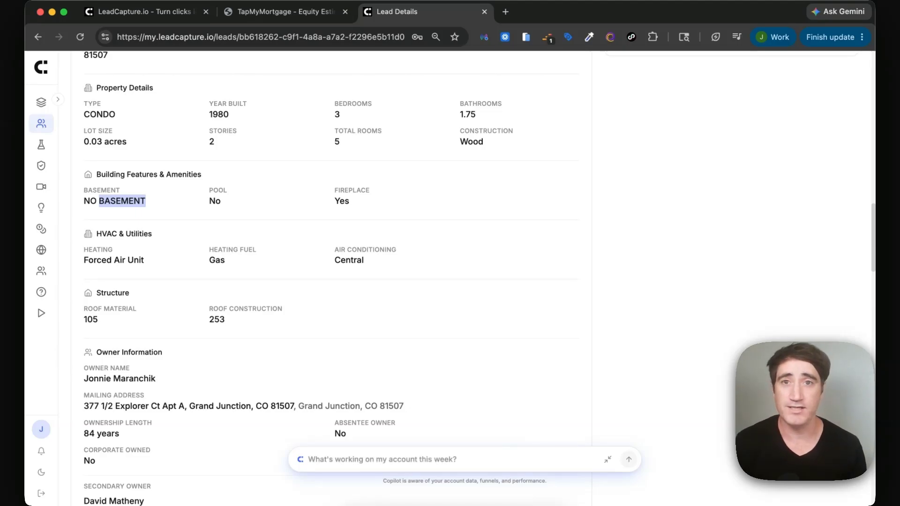
{"action": "scroll", "coordinate": [240, 215], "scroll_direction": "down", "scroll_amount": 2}
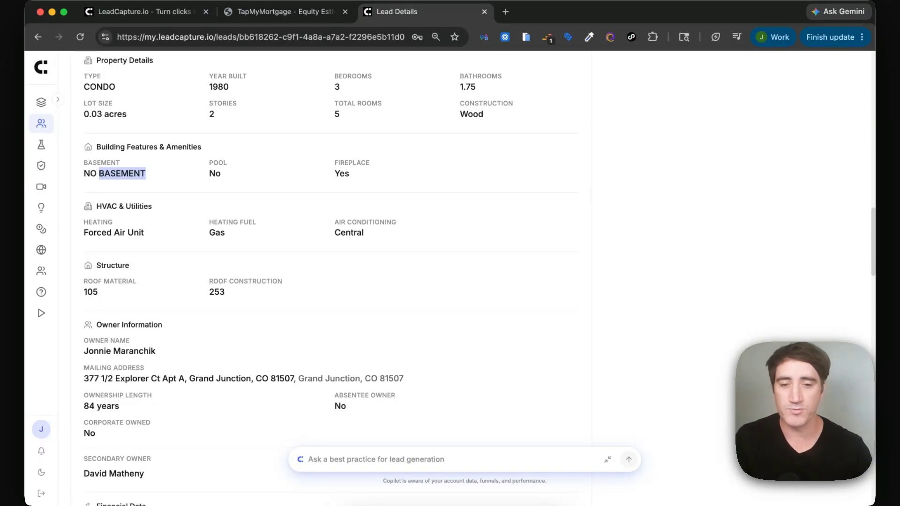
Scroll the lead record past Financial Data and Technical Details down to Webhook Deliveries.
{"action": "scroll", "coordinate": [328, 276], "scroll_direction": "down", "scroll_amount": 4}
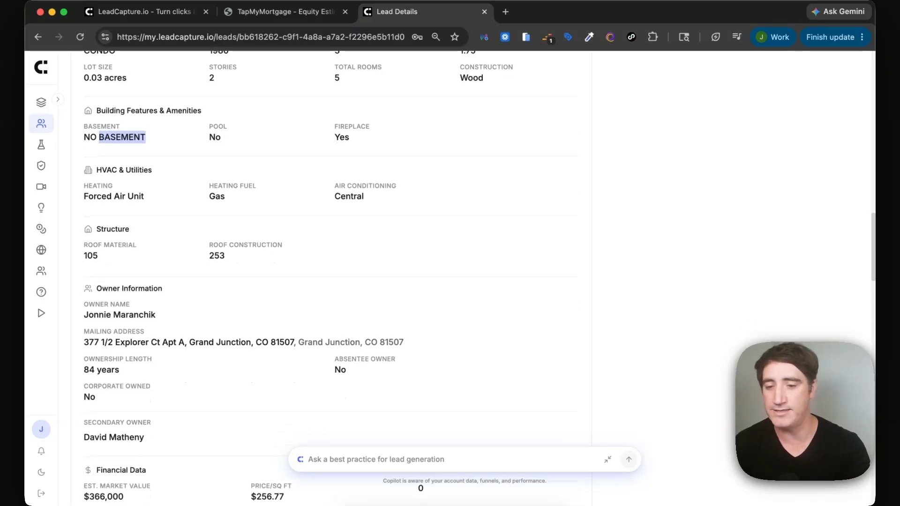
{"action": "scroll", "coordinate": [328, 276], "scroll_direction": "down", "scroll_amount": 5}
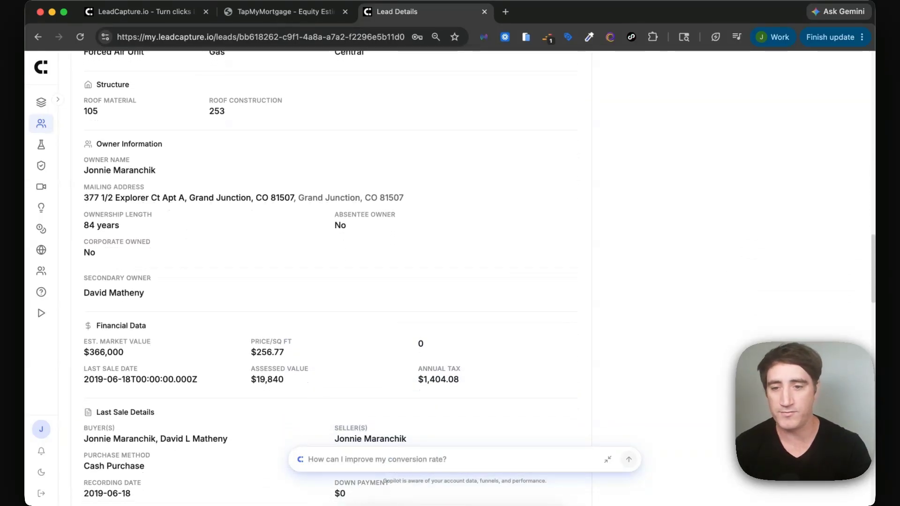
{"action": "scroll", "coordinate": [328, 277], "scroll_direction": "down", "scroll_amount": 5}
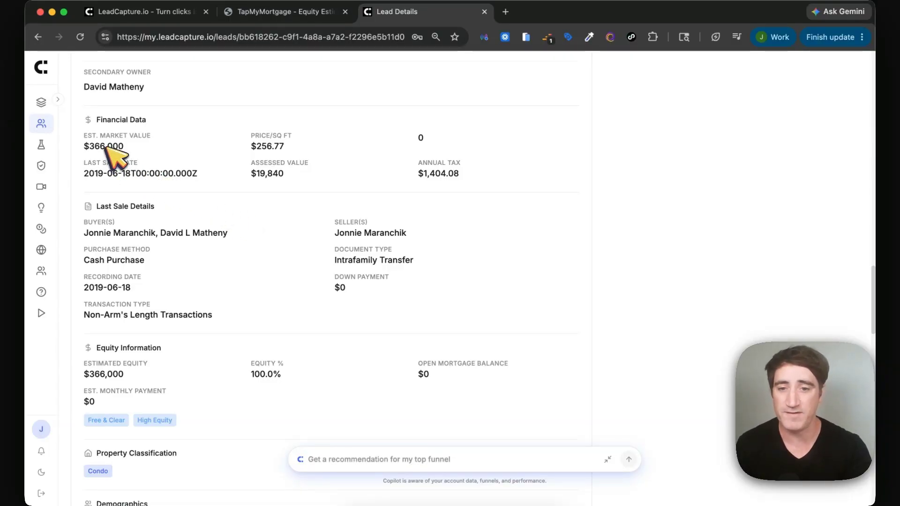
{"action": "scroll", "coordinate": [401, 185], "scroll_direction": "down", "scroll_amount": 3}
{"action": "scroll", "coordinate": [401, 188], "scroll_direction": "down", "scroll_amount": 5}
{"action": "scroll", "coordinate": [398, 188], "scroll_direction": "down", "scroll_amount": 2}
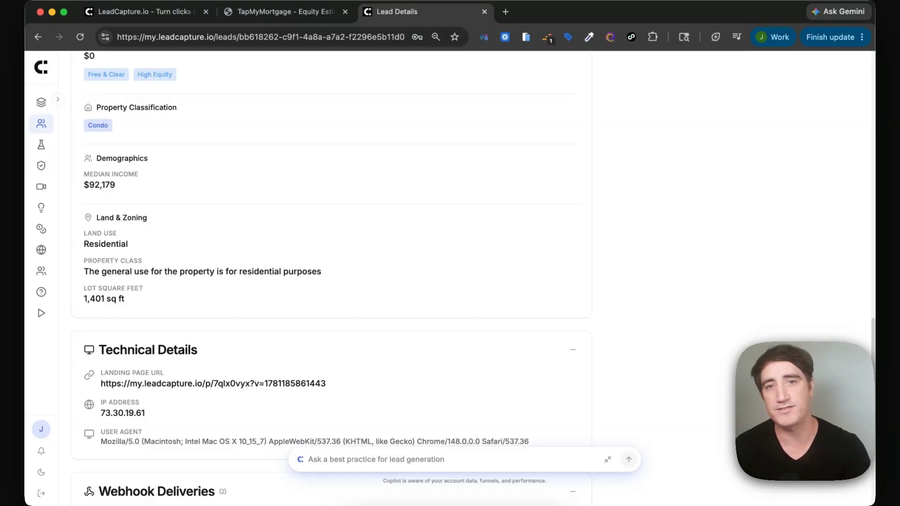
{"action": "scroll", "coordinate": [398, 187], "scroll_direction": "down", "scroll_amount": 4}
{"action": "scroll", "coordinate": [300, 201], "scroll_direction": "down", "scroll_amount": 4}
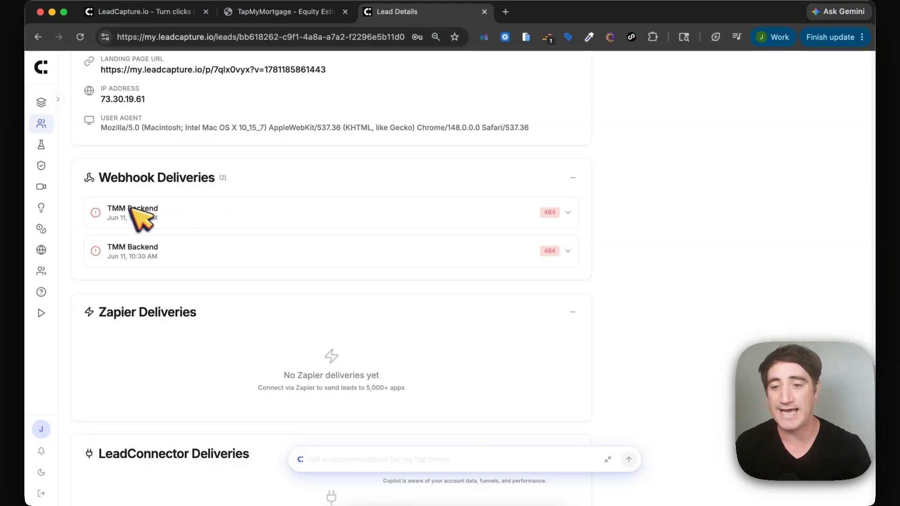
Expand the first failed TMM Backend webhook delivery and read its request and 404 response.
{"action": "scroll", "coordinate": [141, 321], "scroll_direction": "down", "scroll_amount": 3}
{"action": "scroll", "coordinate": [140, 321], "scroll_direction": "up", "scroll_amount": 2}
{"action": "left_click", "coordinate": [147, 168]}
{"action": "scroll", "coordinate": [157, 287], "scroll_direction": "down", "scroll_amount": 3}
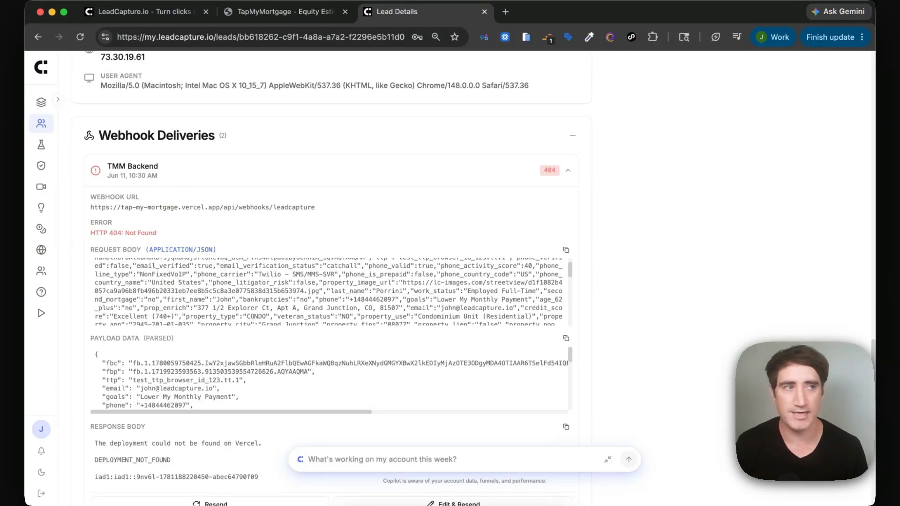
{"action": "scroll", "coordinate": [161, 290], "scroll_direction": "down", "scroll_amount": 3}
{"action": "scroll", "coordinate": [249, 220], "scroll_direction": "down", "scroll_amount": 5}
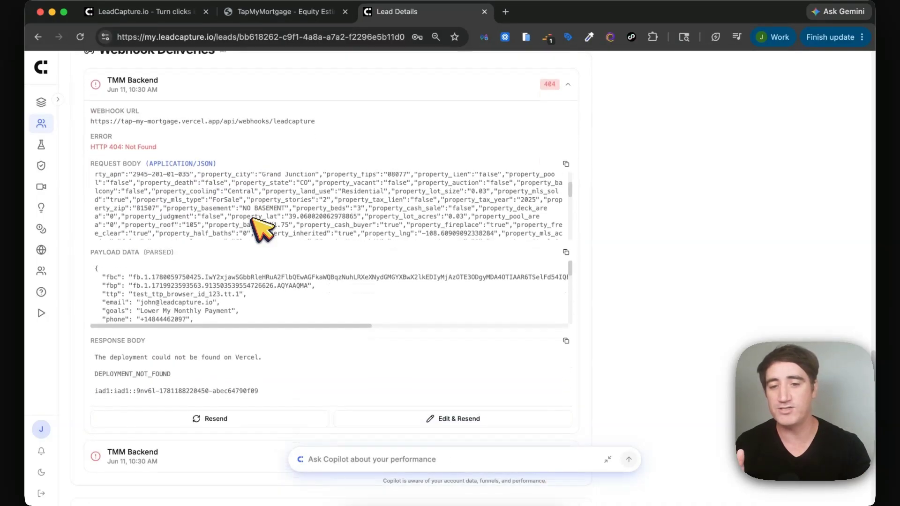
{"action": "scroll", "coordinate": [143, 298], "scroll_direction": "down", "scroll_amount": 3}
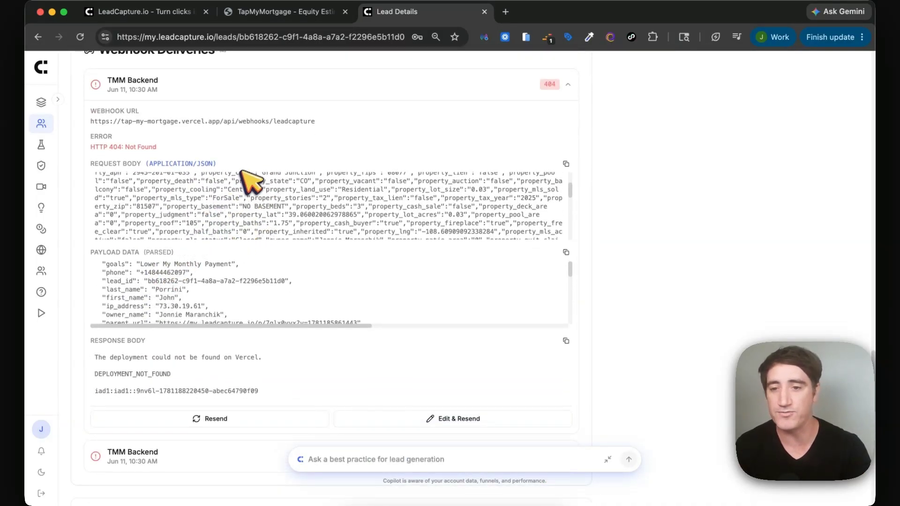
{"action": "scroll", "coordinate": [261, 157], "scroll_direction": "down", "scroll_amount": 5}
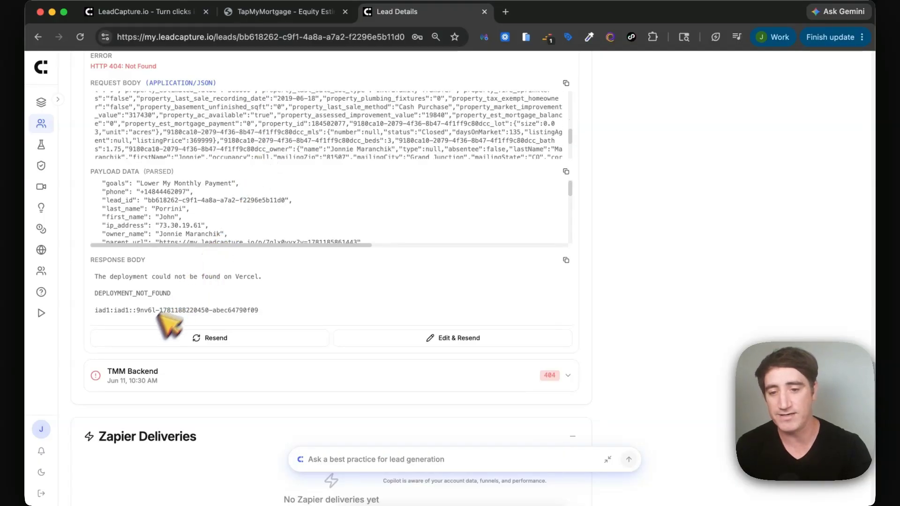
Open the Edit & Resend payload for that delivery and close it without resending.
{"action": "left_click", "coordinate": [455, 338]}
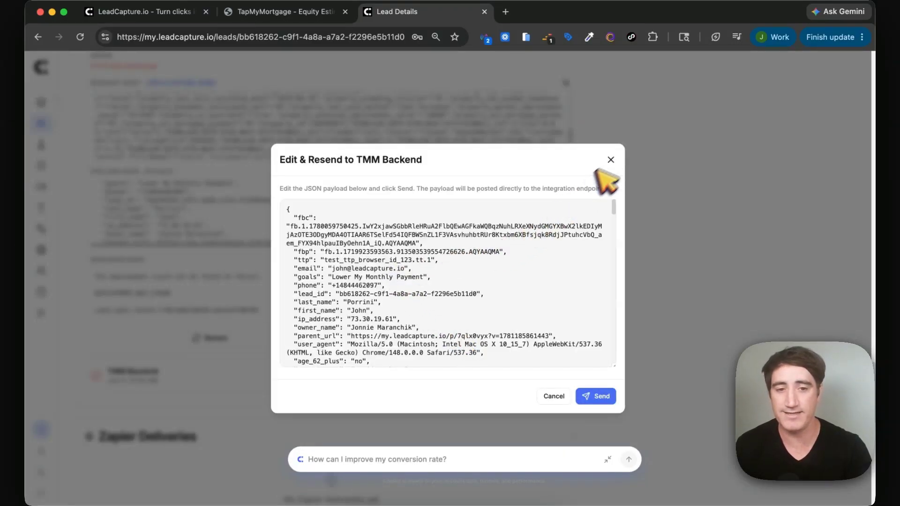
{"action": "left_click", "coordinate": [611, 160]}
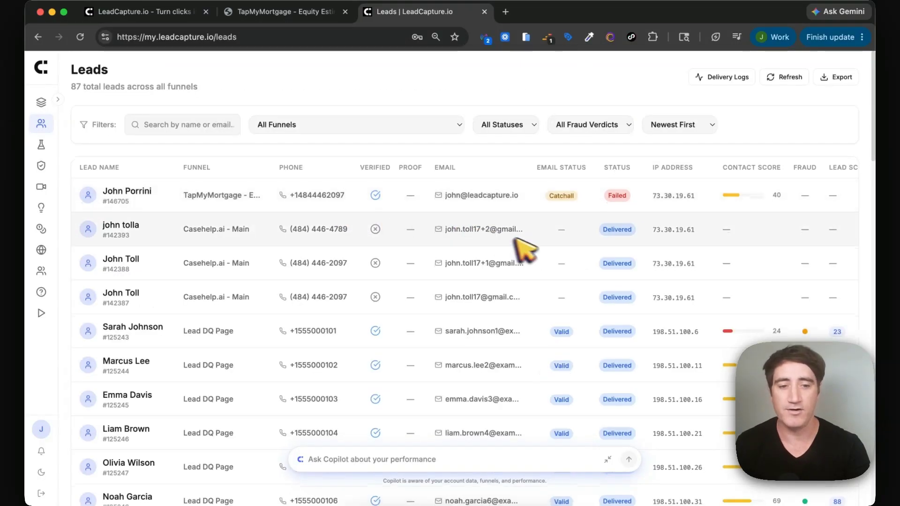
{"action": "scroll", "coordinate": [530, 242], "scroll_direction": "down", "scroll_amount": 2}
{"action": "scroll", "coordinate": [544, 253], "scroll_direction": "down", "scroll_amount": 2}
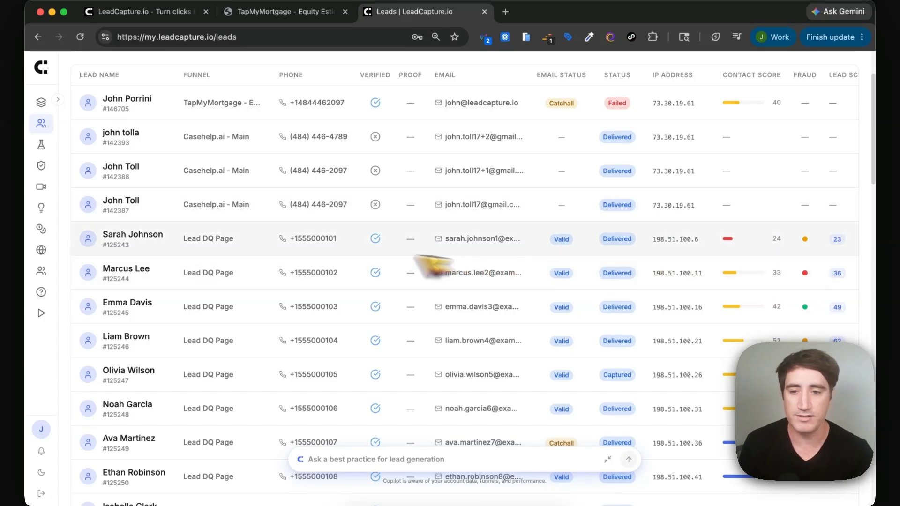
Open another lead's record from the Leads list and scroll through its details.
{"action": "left_click", "coordinate": [129, 270]}
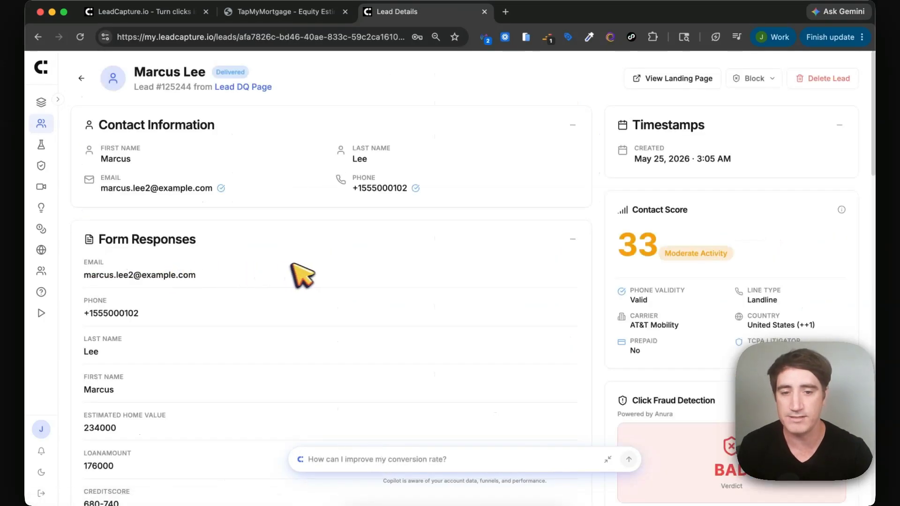
{"action": "scroll", "coordinate": [557, 281], "scroll_direction": "down", "scroll_amount": 5}
{"action": "scroll", "coordinate": [559, 287], "scroll_direction": "down", "scroll_amount": 2}
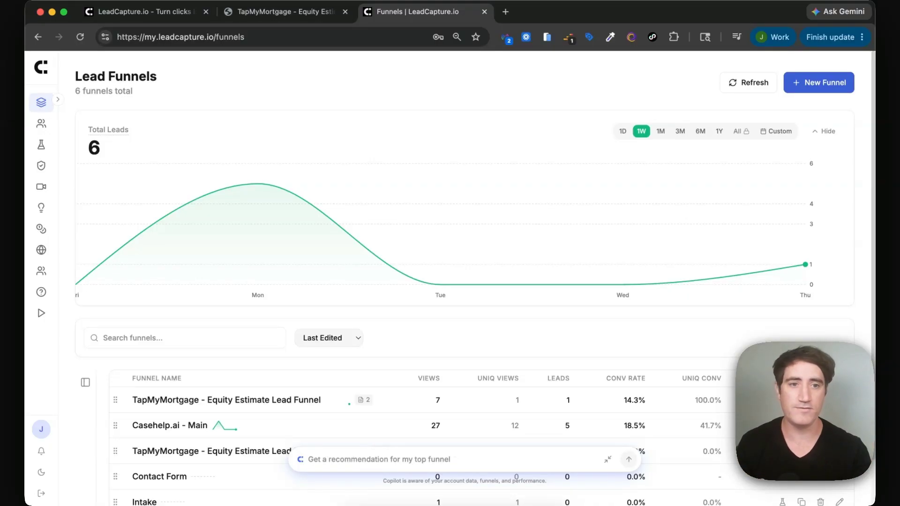
Start a new funnel from the Create new funnel dialog and choose Create with AI.
{"action": "left_click", "coordinate": [816, 89]}
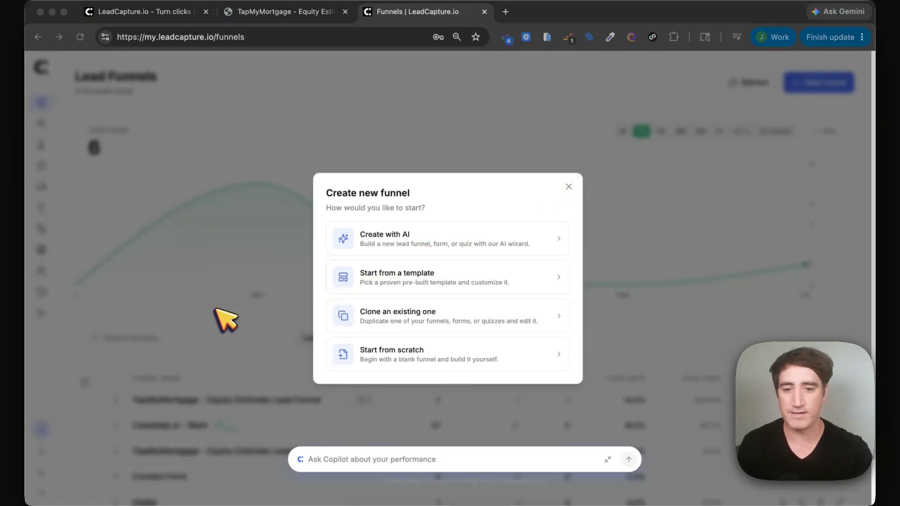
{"action": "left_click", "coordinate": [568, 187]}
{"action": "left_click", "coordinate": [799, 84]}
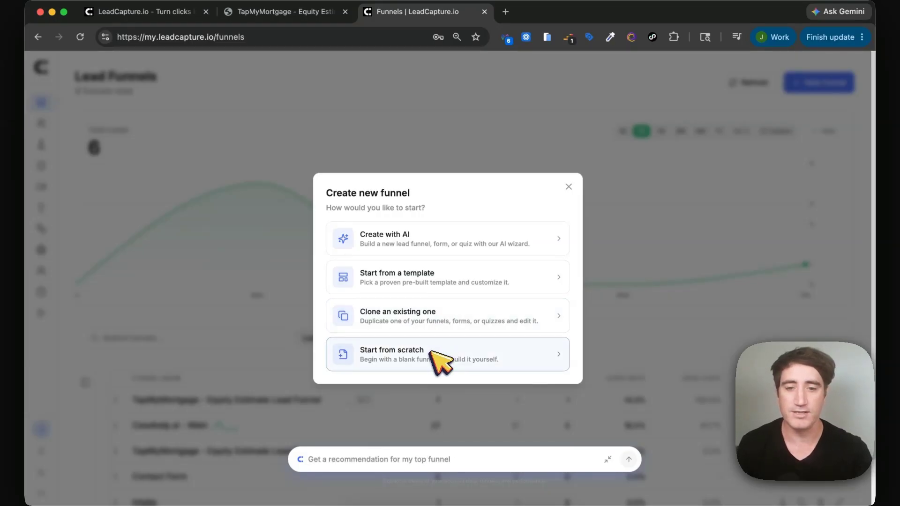
{"action": "left_click", "coordinate": [415, 240]}
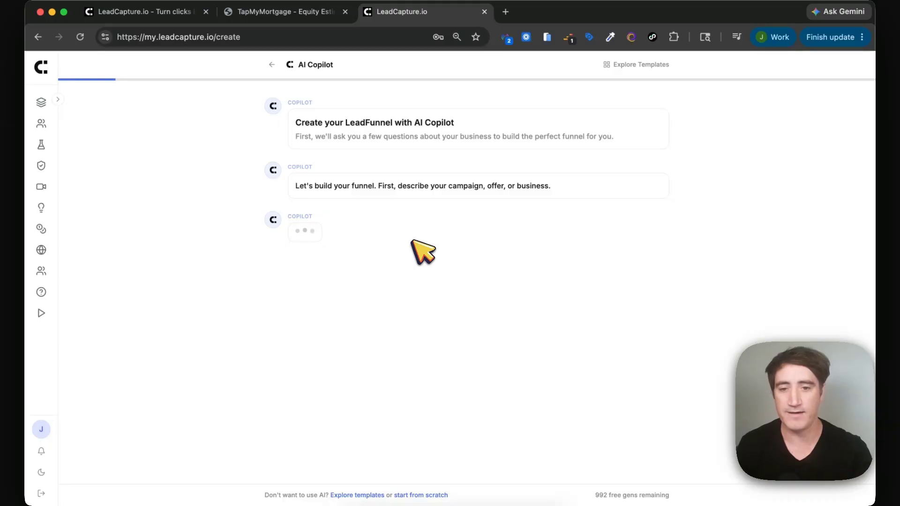
Describe a senior final expense funnel: goal more leads, Insurance industry, Final Expense / Burial leads.
{"action": "left_click", "coordinate": [372, 279]}
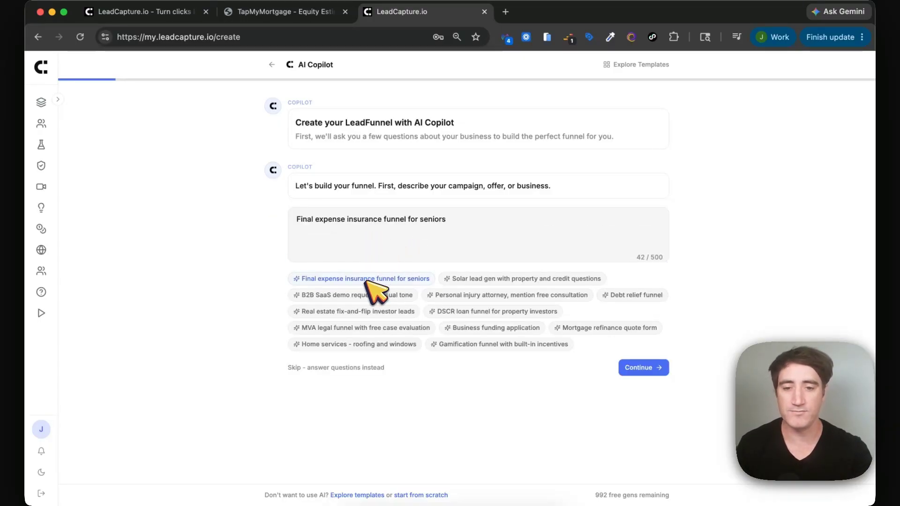
{"action": "left_click", "coordinate": [643, 368]}
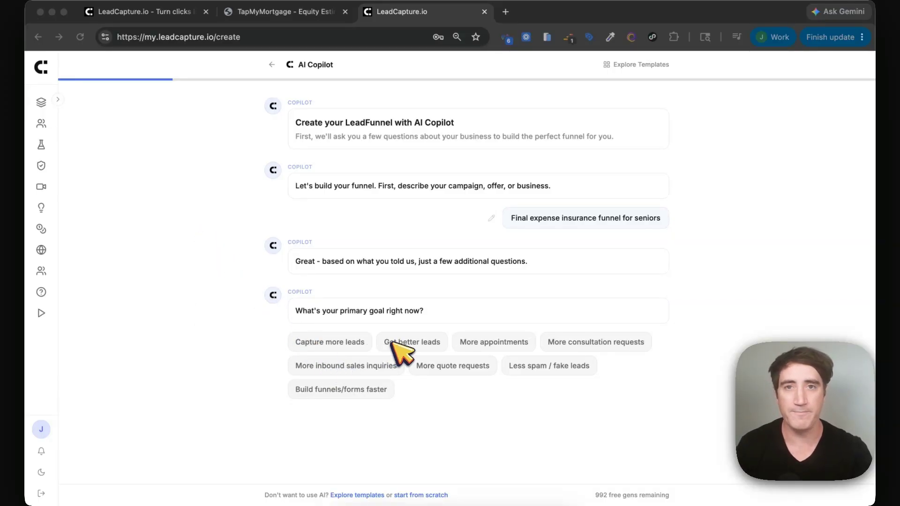
{"action": "left_click", "coordinate": [339, 342]}
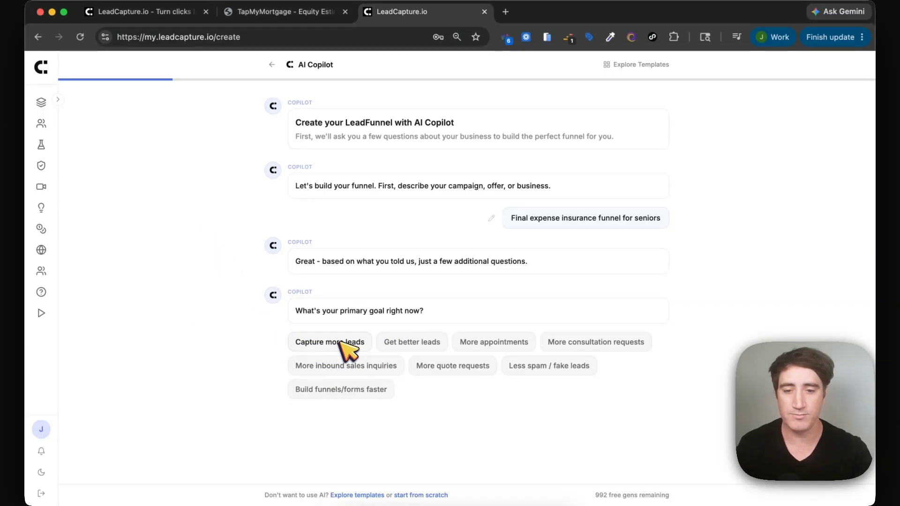
{"action": "left_click", "coordinate": [448, 397]}
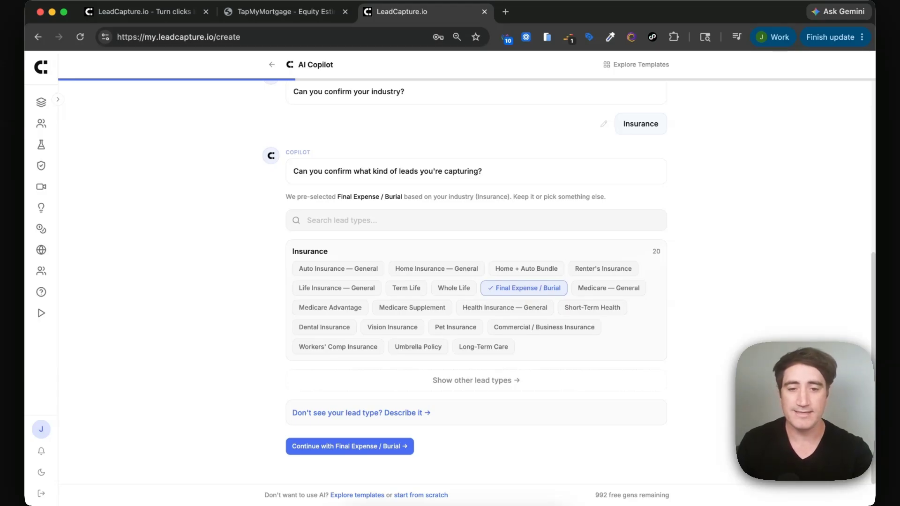
{"action": "left_click", "coordinate": [517, 287]}
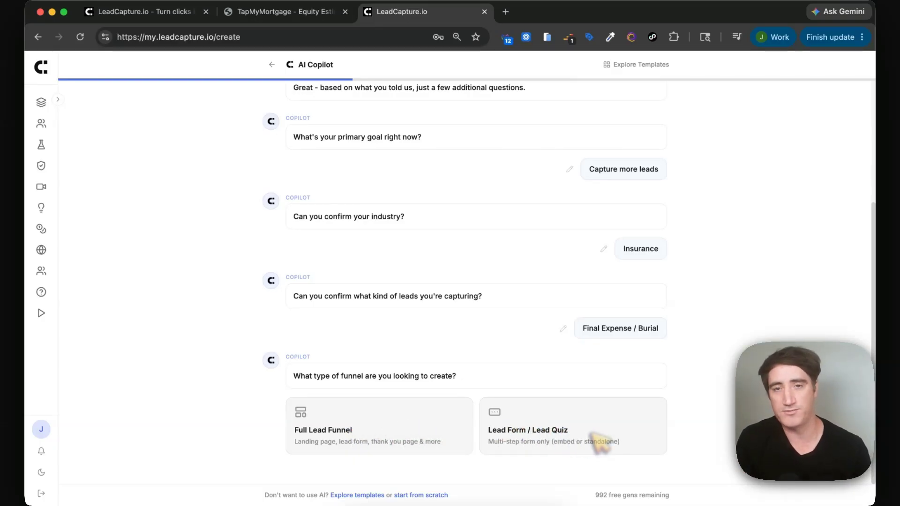
Choose a full single-column lead funnel with branding pulled from rocketquote.com.
{"action": "left_click", "coordinate": [348, 431]}
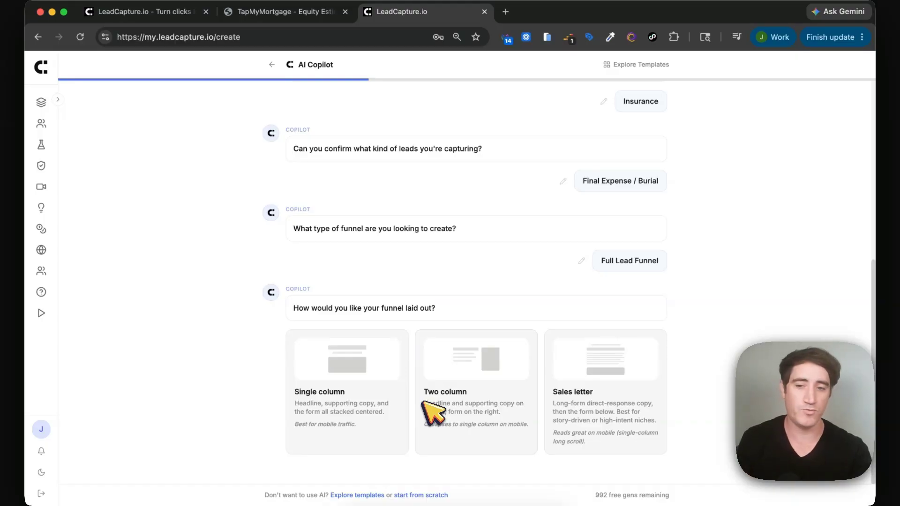
{"action": "left_click", "coordinate": [334, 389]}
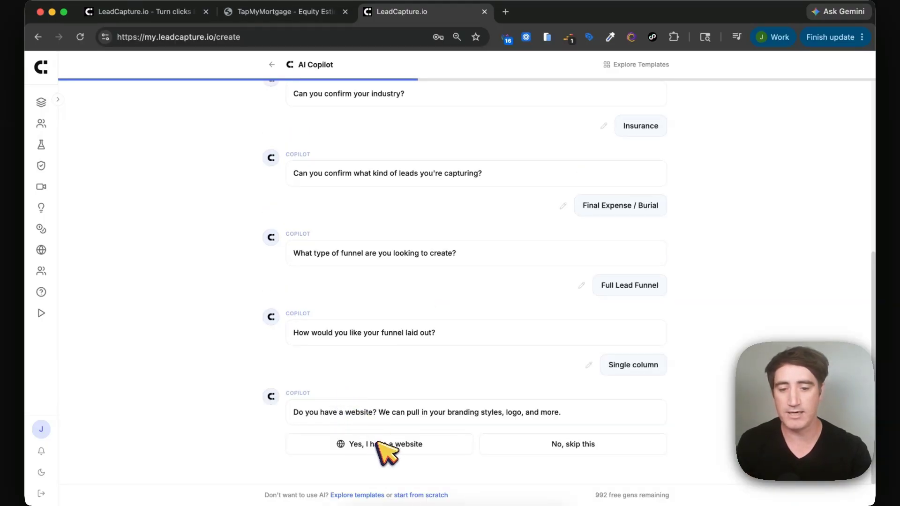
{"action": "left_click", "coordinate": [360, 443]}
{"action": "type", "text": "roc"}
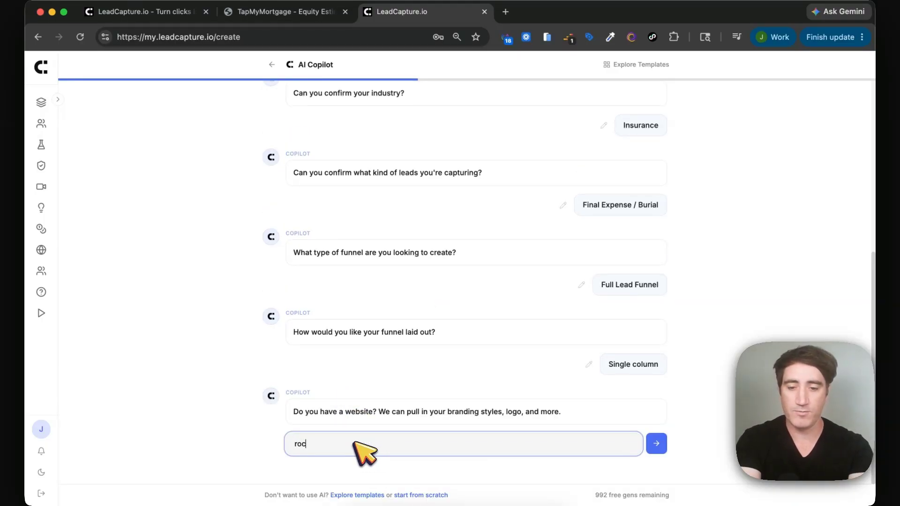
{"action": "type", "text": "ketquote.com"}
{"action": "key", "text": "Return"}
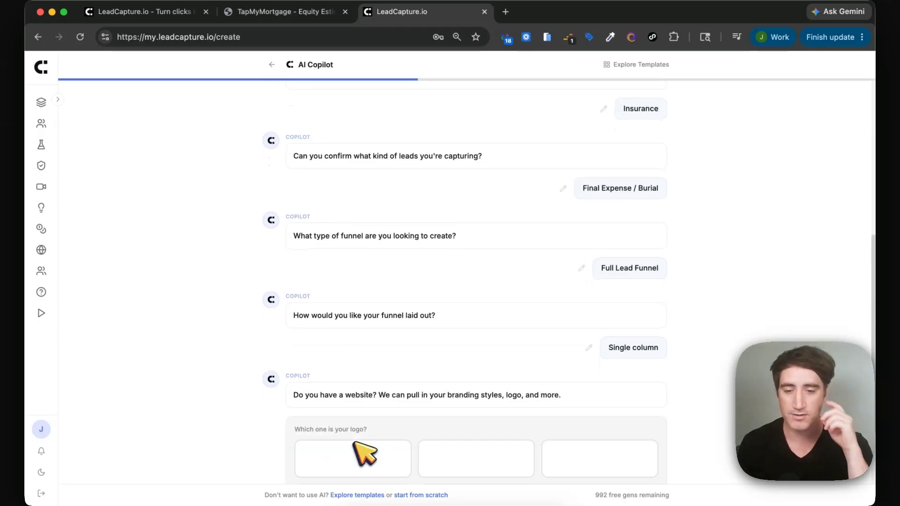
Capture Coverage Amount, Current Provider, Health Status and a custom state question.
{"action": "left_click", "coordinate": [396, 377]}
{"action": "left_click", "coordinate": [461, 379]}
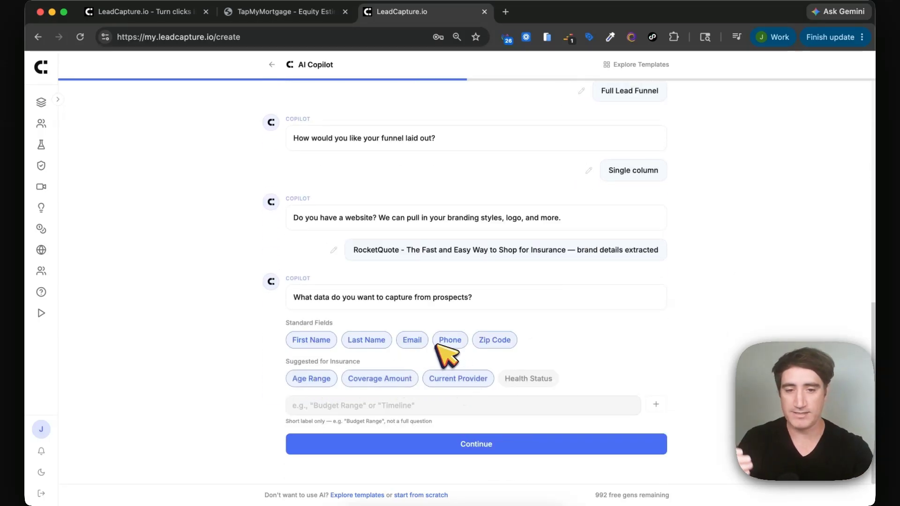
{"action": "left_click", "coordinate": [531, 379]}
{"action": "left_click", "coordinate": [406, 403]}
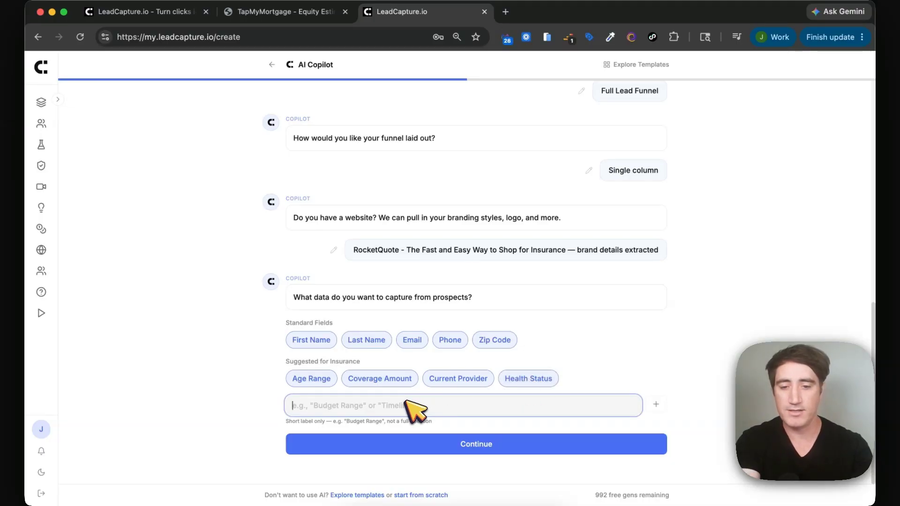
{"action": "type", "text": "st"}
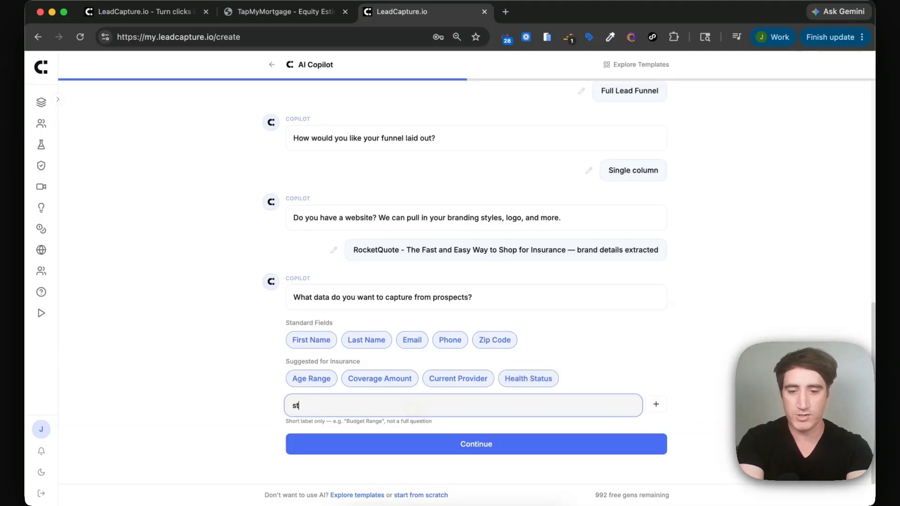
{"action": "left_click", "coordinate": [655, 404]}
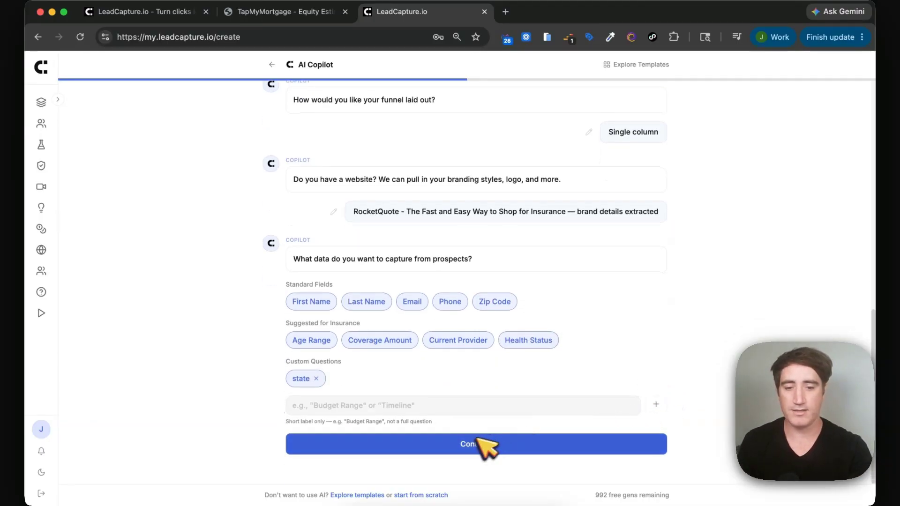
{"action": "left_click", "coordinate": [474, 443]}
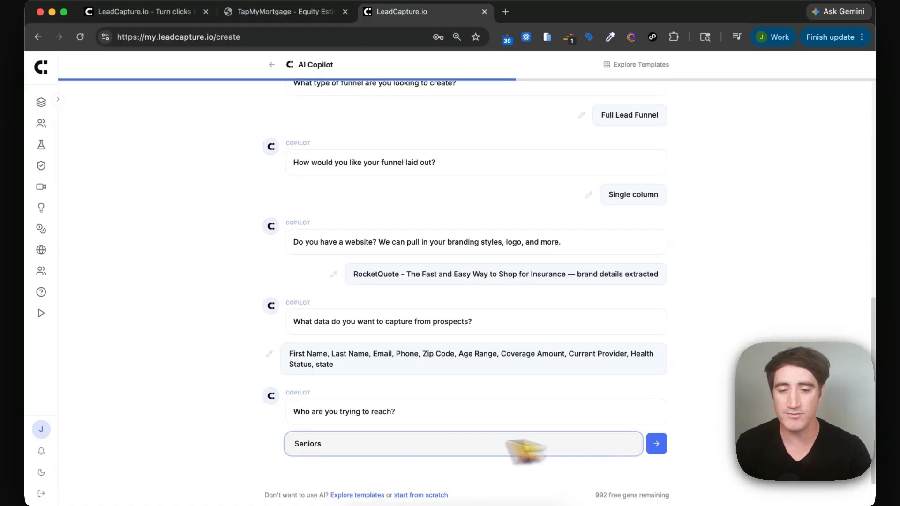
Answer Seniors as the audience, Urgent as the tone and Free quote as the offer.
{"action": "left_click", "coordinate": [657, 444]}
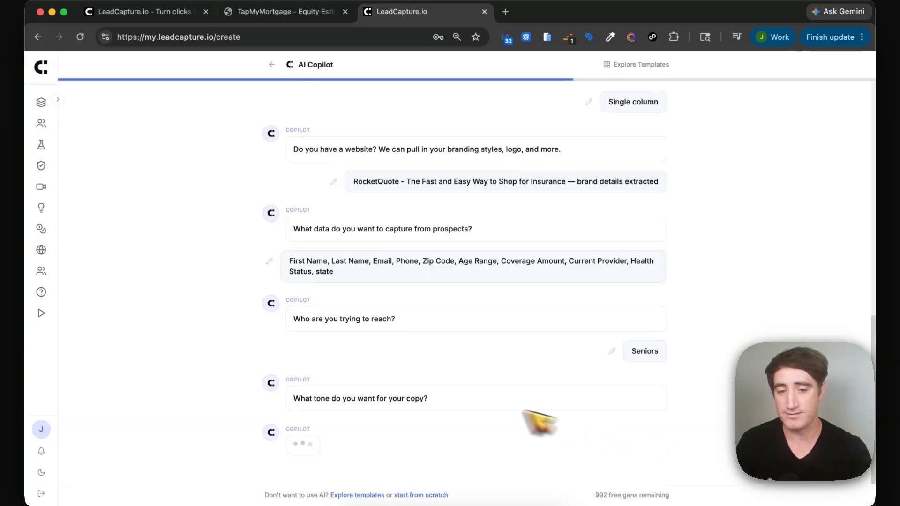
{"action": "left_click", "coordinate": [327, 400]}
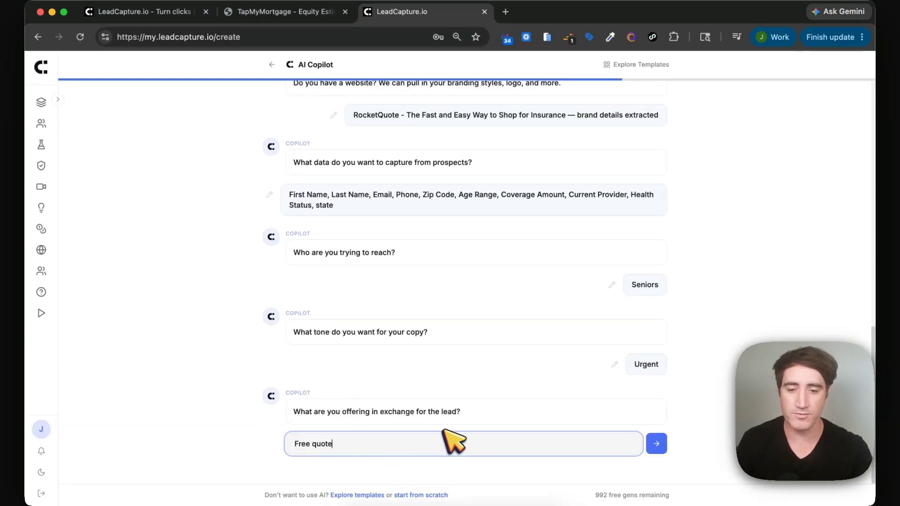
{"action": "left_click", "coordinate": [656, 444]}
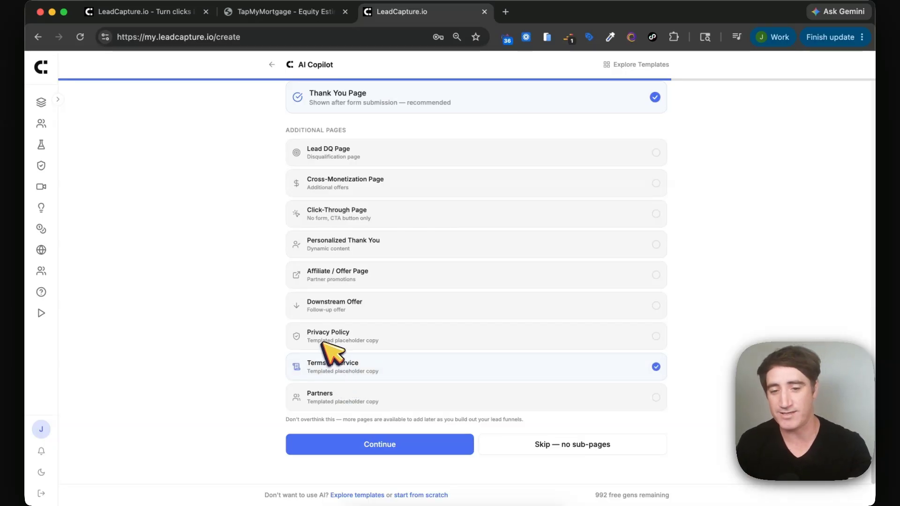
Add Privacy Policy and Partners sub-pages and pick the #2563EB brand colour.
{"action": "left_click", "coordinate": [326, 344]}
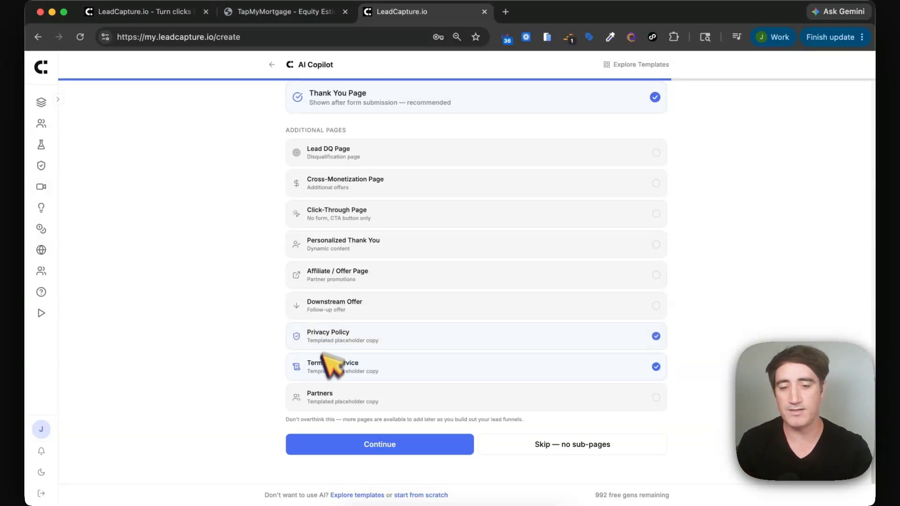
{"action": "right_click", "coordinate": [321, 394]}
{"action": "left_click", "coordinate": [293, 398]}
{"action": "left_click", "coordinate": [309, 400]}
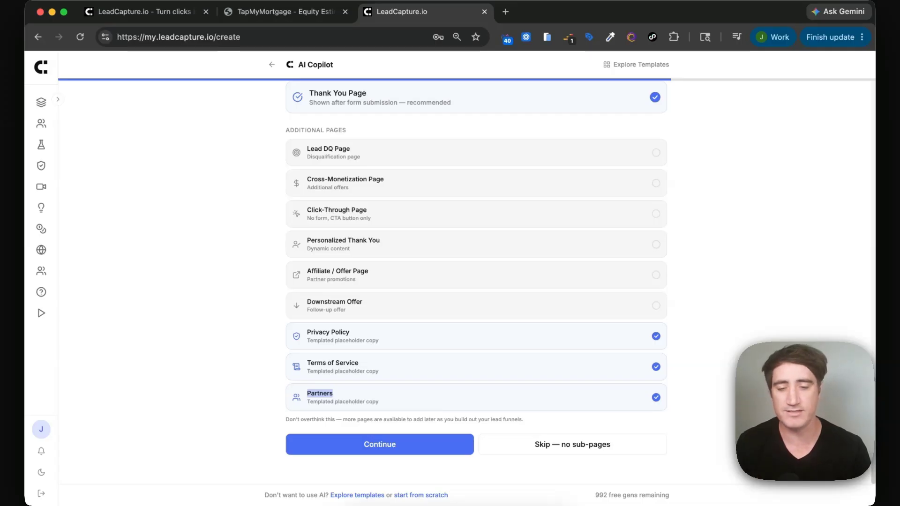
{"action": "left_click", "coordinate": [371, 445]}
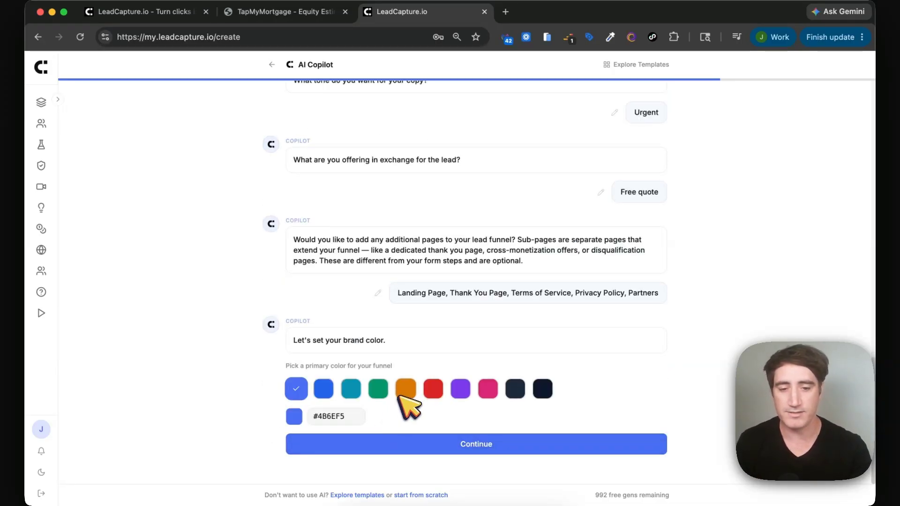
{"action": "left_click", "coordinate": [324, 389]}
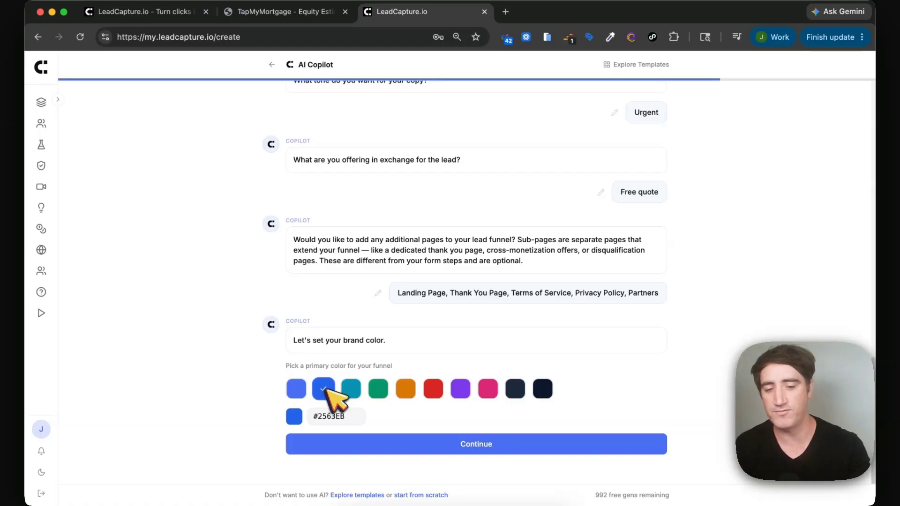
{"action": "left_click", "coordinate": [341, 448]}
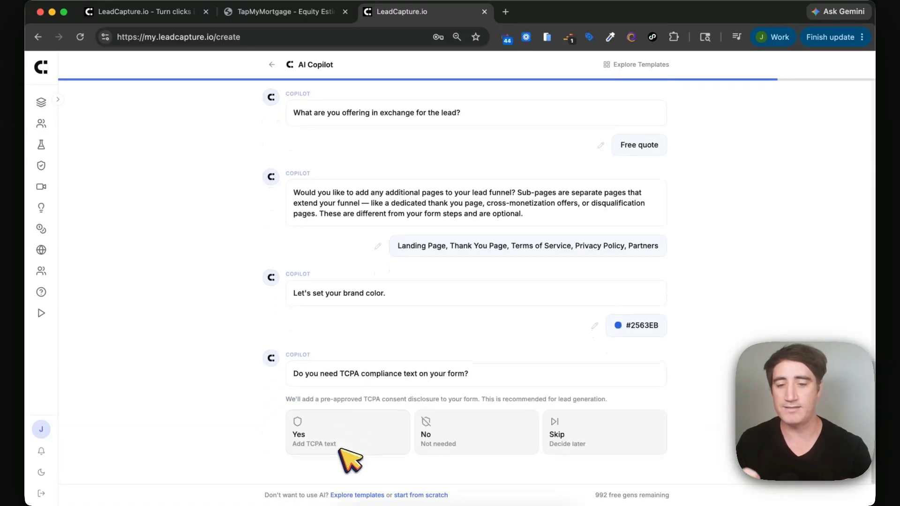
Enable TCPA compliance, email verification and phone validation, then generate the funnel.
{"action": "left_click", "coordinate": [330, 430]}
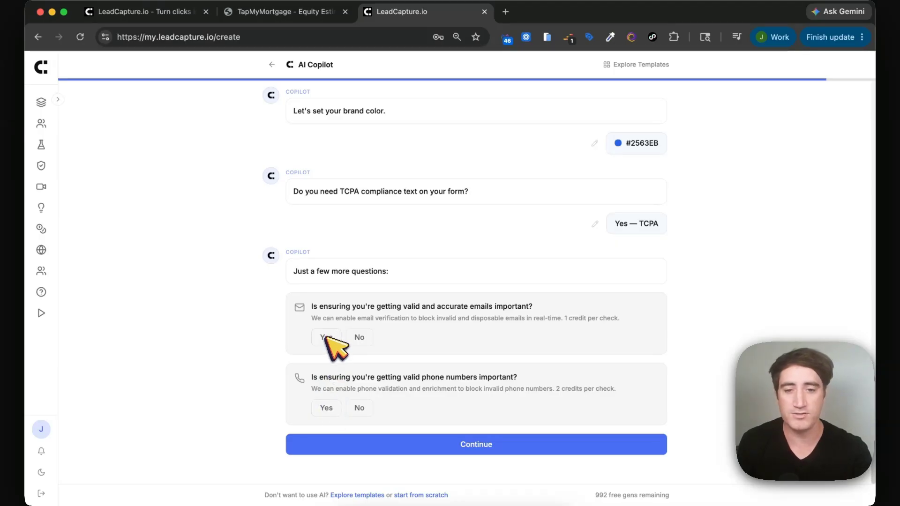
{"action": "left_click", "coordinate": [327, 338]}
{"action": "left_click", "coordinate": [323, 409]}
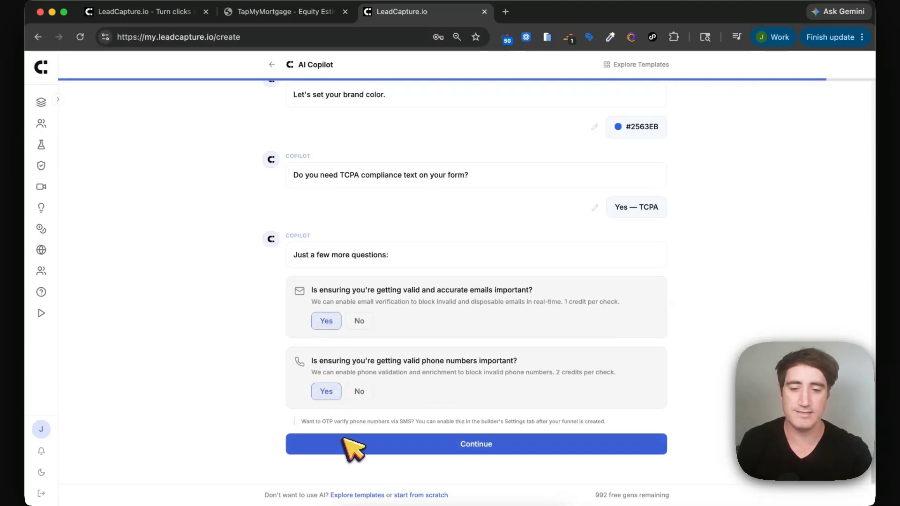
{"action": "left_click", "coordinate": [351, 444]}
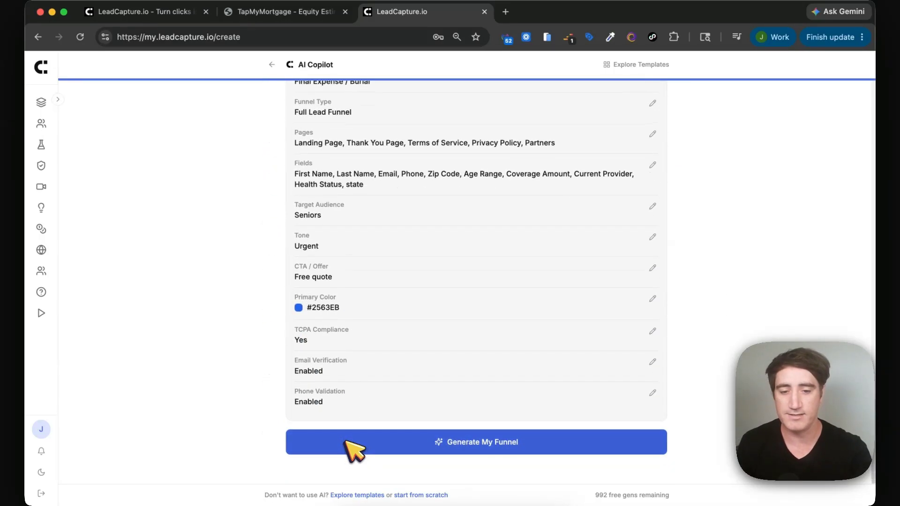
{"action": "left_click", "coordinate": [349, 445]}
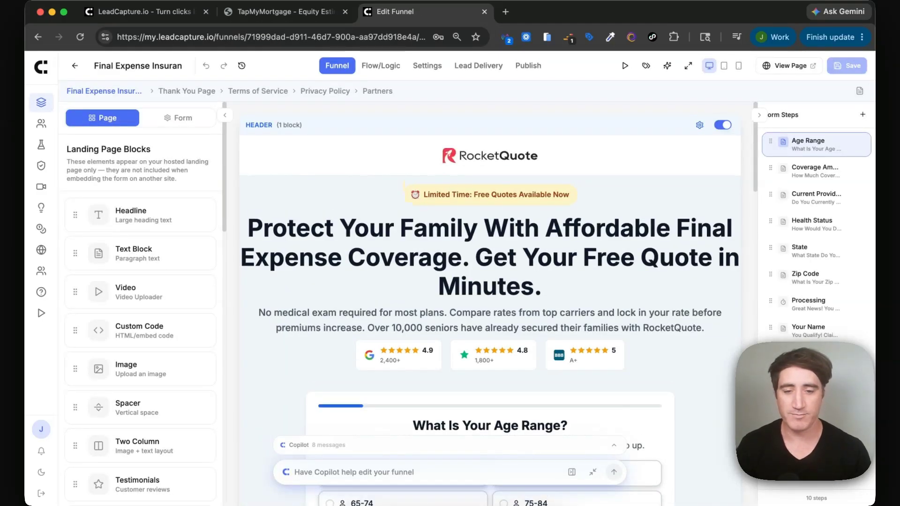
Expand the RocketQuote page preview to full width and scroll through its sections.
{"action": "scroll", "coordinate": [468, 375], "scroll_direction": "down", "scroll_amount": 10}
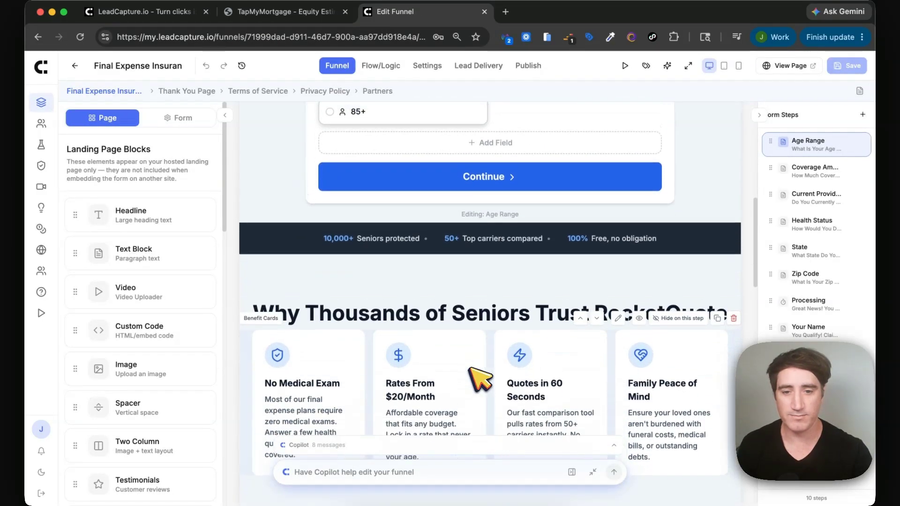
{"action": "scroll", "coordinate": [480, 380], "scroll_direction": "up", "scroll_amount": 10}
{"action": "left_click", "coordinate": [688, 65]}
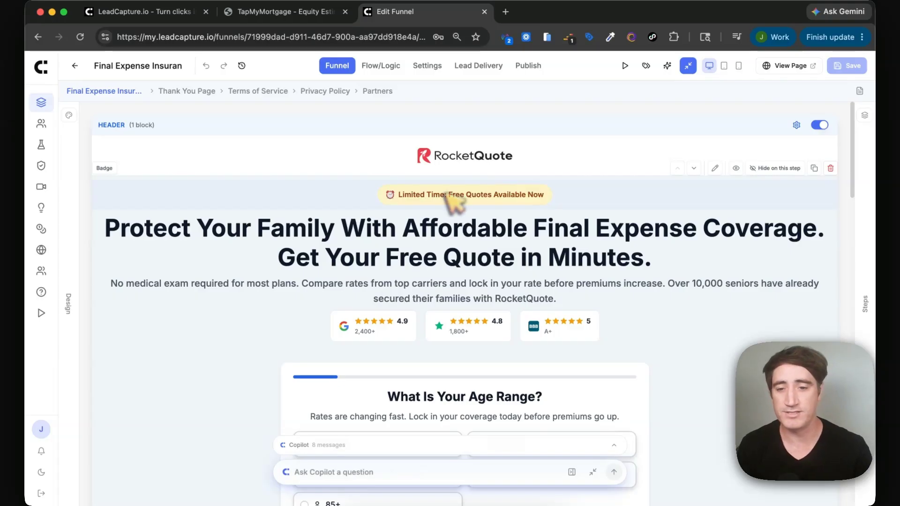
{"action": "scroll", "coordinate": [394, 242], "scroll_direction": "down", "scroll_amount": 2}
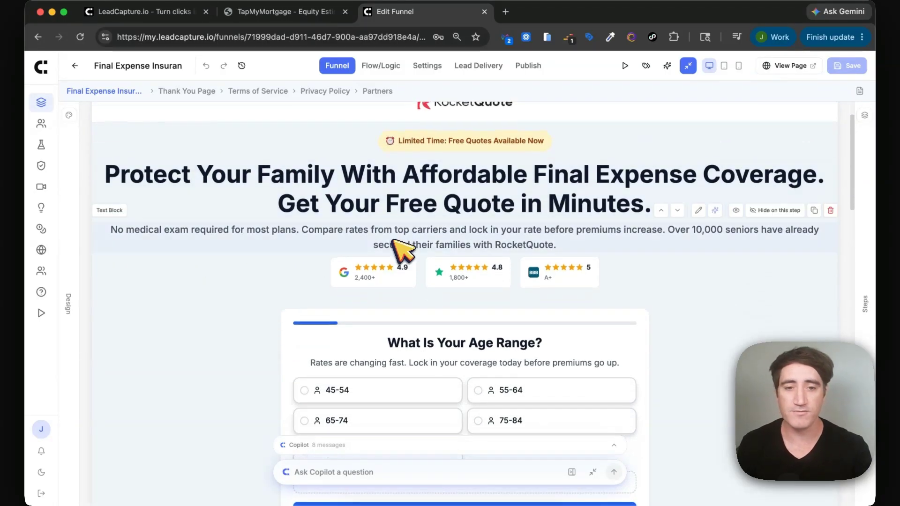
{"action": "scroll", "coordinate": [397, 249], "scroll_direction": "down", "scroll_amount": 1}
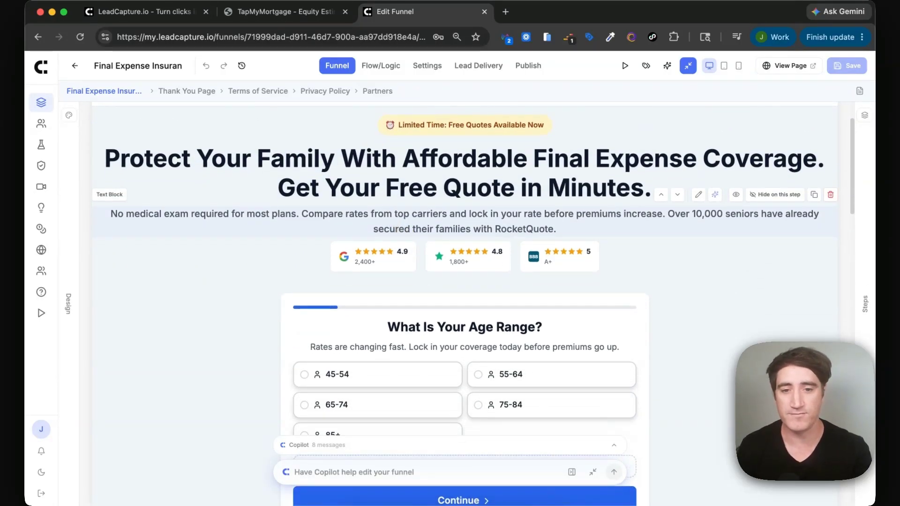
{"action": "scroll", "coordinate": [394, 240], "scroll_direction": "down", "scroll_amount": 1}
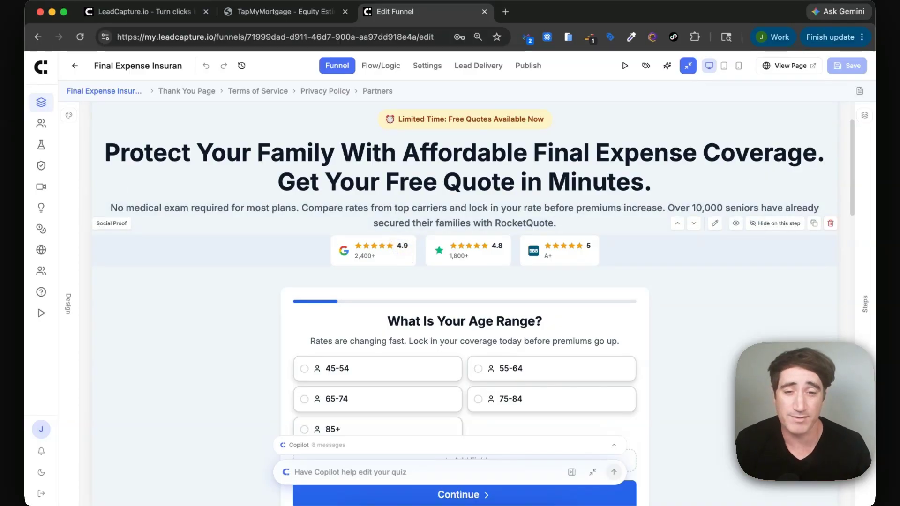
{"action": "scroll", "coordinate": [402, 240], "scroll_direction": "down", "scroll_amount": 3}
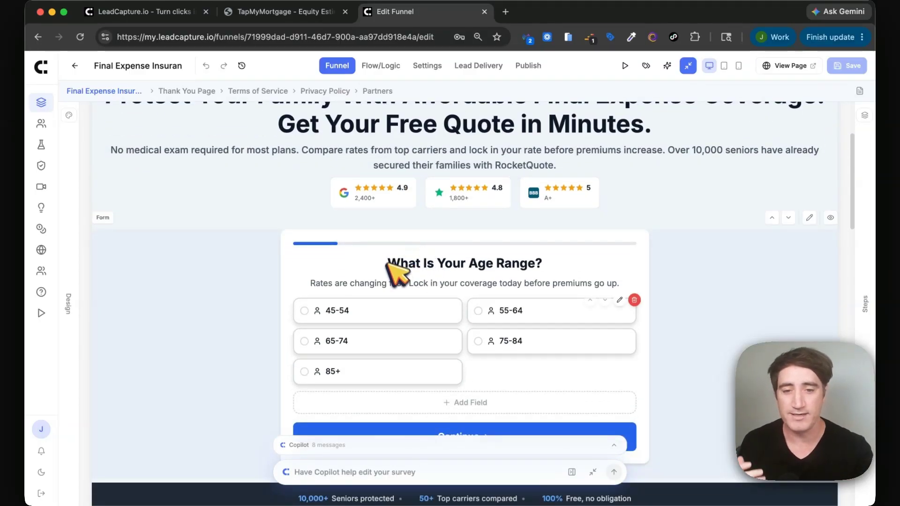
{"action": "scroll", "coordinate": [402, 237], "scroll_direction": "down", "scroll_amount": 4}
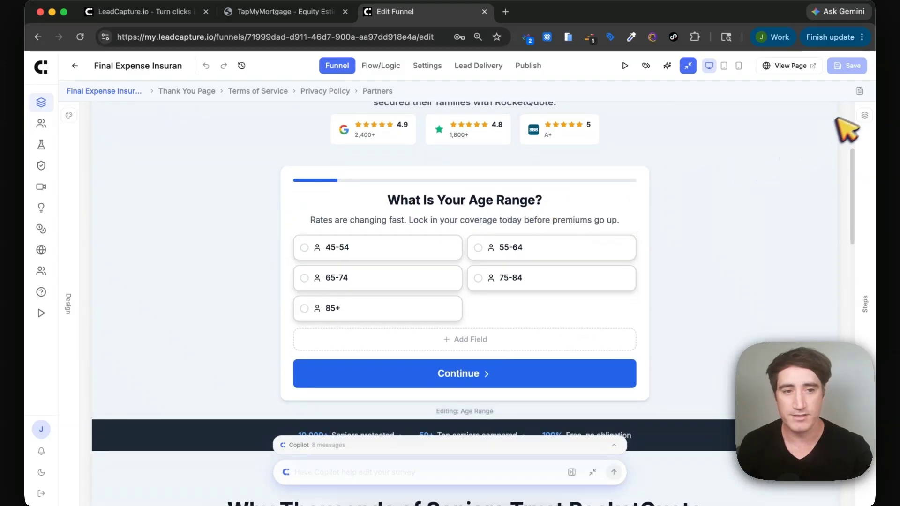
{"action": "scroll", "coordinate": [597, 231], "scroll_direction": "down", "scroll_amount": 5}
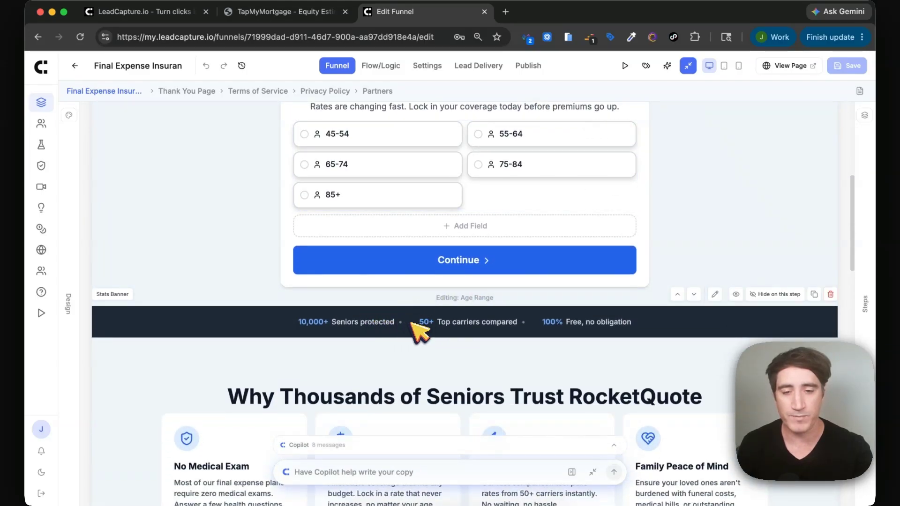
{"action": "scroll", "coordinate": [431, 330], "scroll_direction": "down", "scroll_amount": 10}
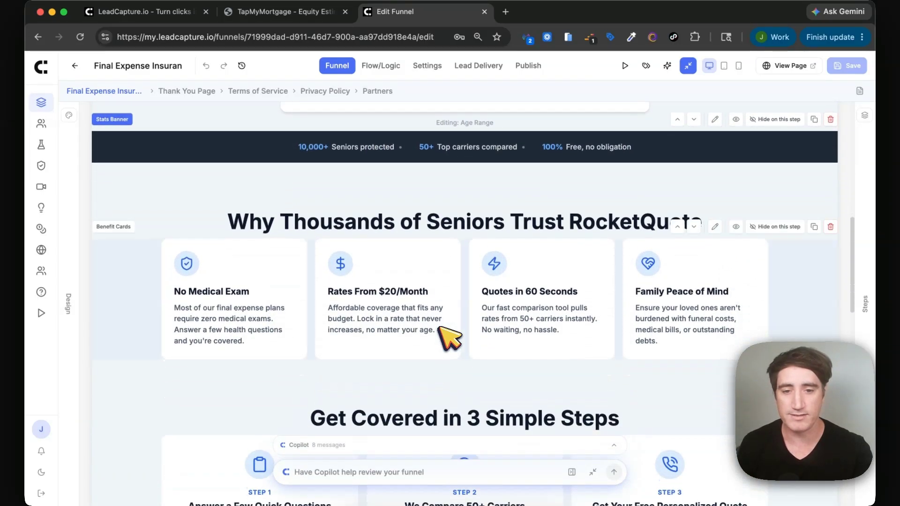
{"action": "scroll", "coordinate": [466, 236], "scroll_direction": "down", "scroll_amount": 1}
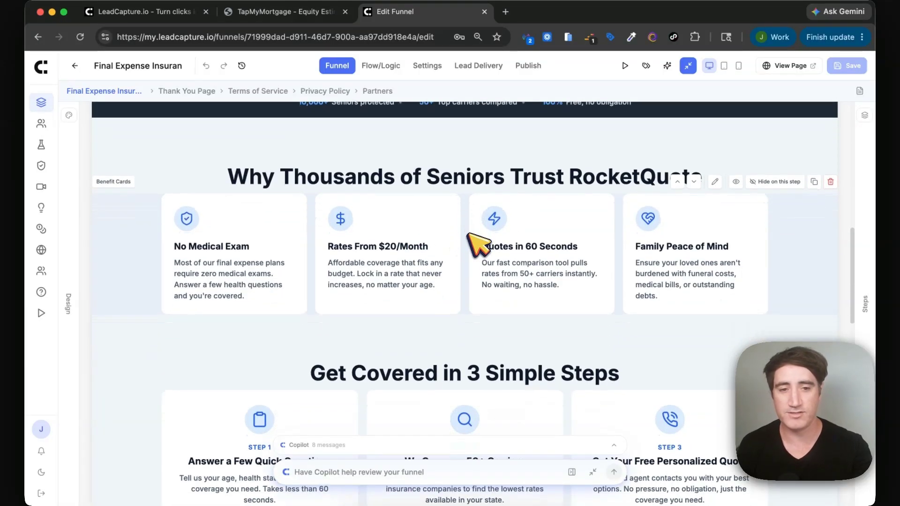
{"action": "scroll", "coordinate": [438, 228], "scroll_direction": "up", "scroll_amount": 15}
{"action": "scroll", "coordinate": [422, 237], "scroll_direction": "down", "scroll_amount": 14}
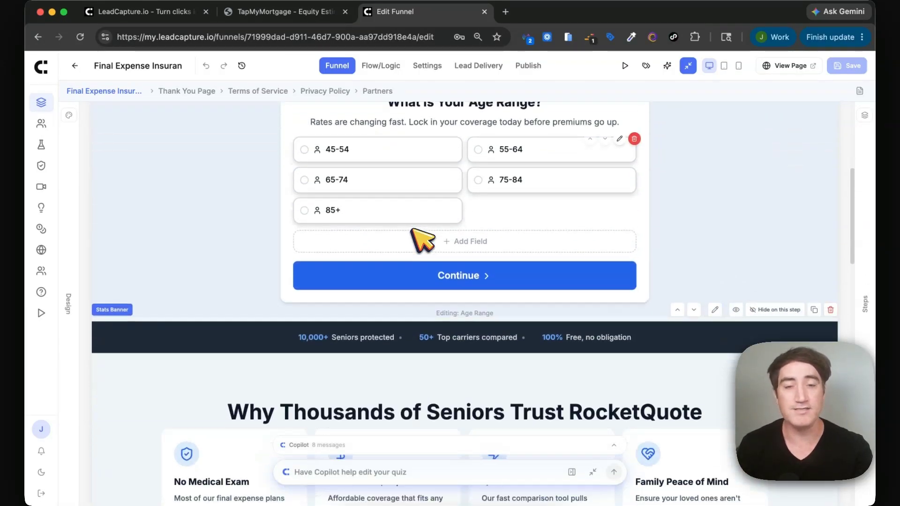
{"action": "scroll", "coordinate": [421, 240], "scroll_direction": "up", "scroll_amount": 13}
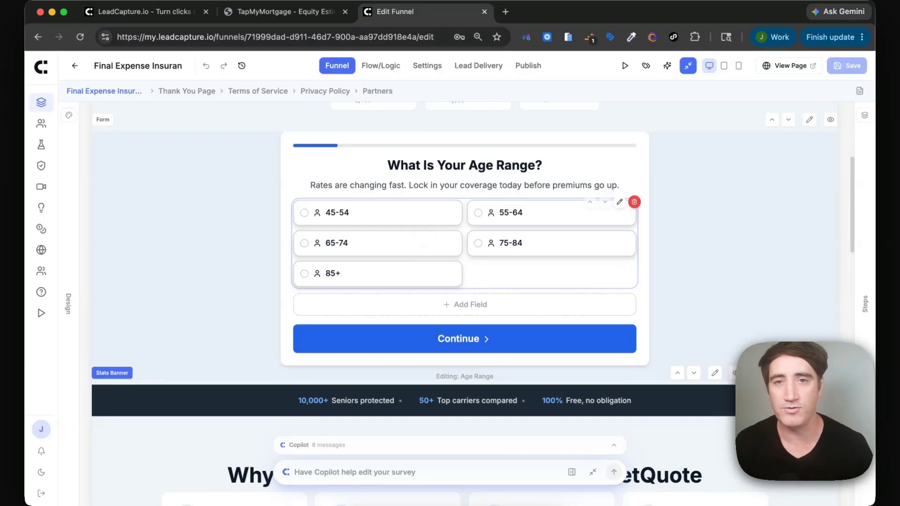
{"action": "scroll", "coordinate": [422, 234], "scroll_direction": "up", "scroll_amount": 11}
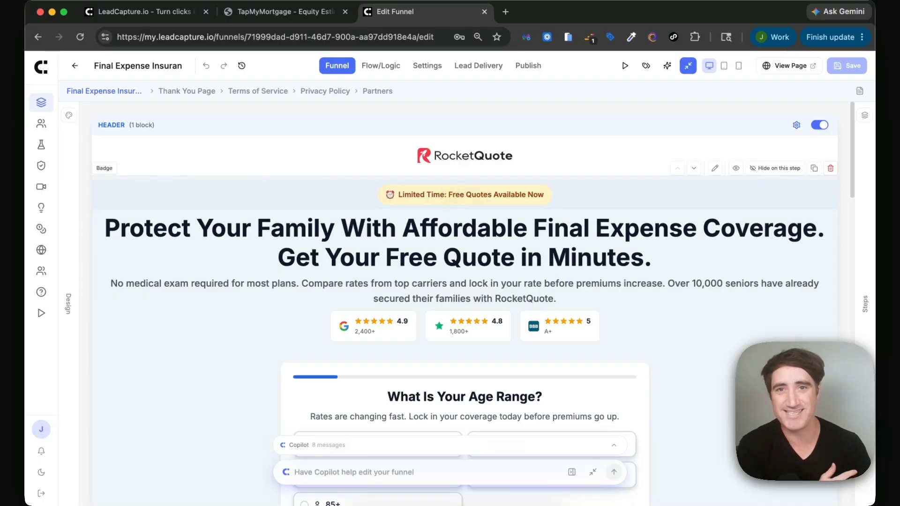
{"action": "left_click", "coordinate": [864, 116]}
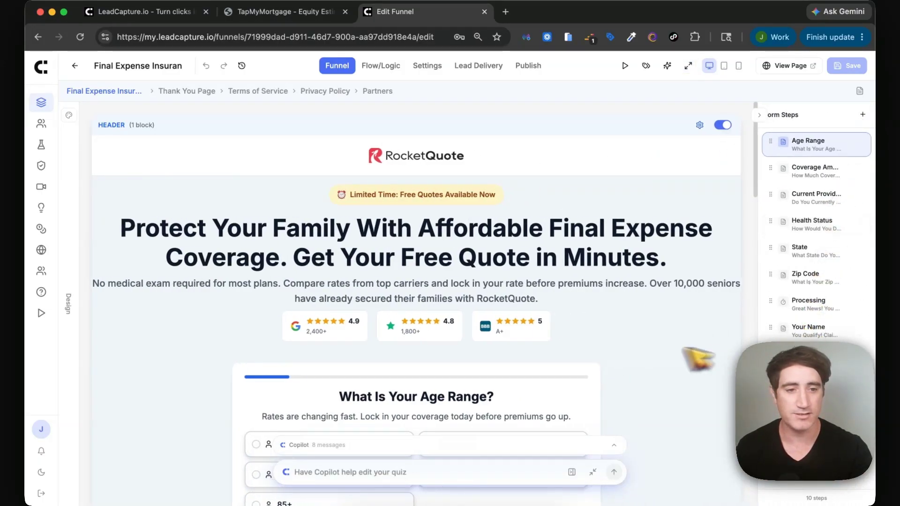
{"action": "left_click", "coordinate": [804, 171]}
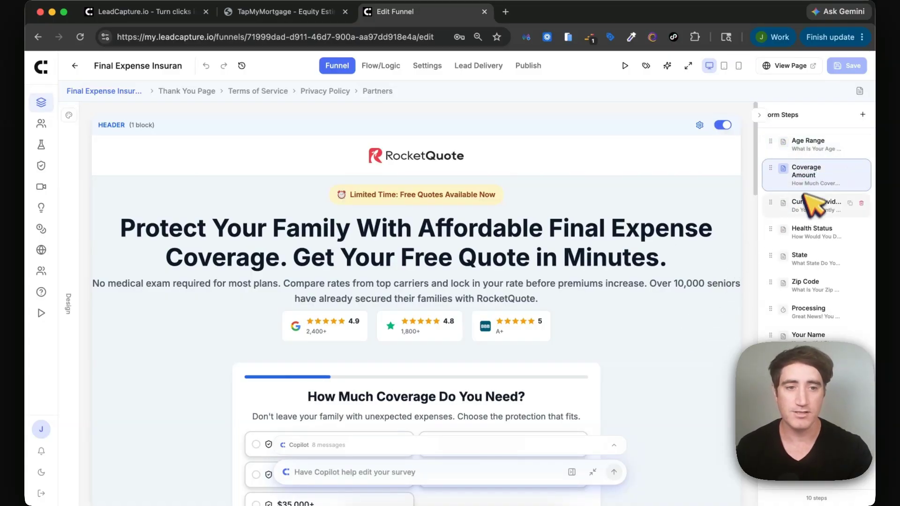
{"action": "left_click", "coordinate": [807, 206]}
{"action": "left_click", "coordinate": [813, 230]}
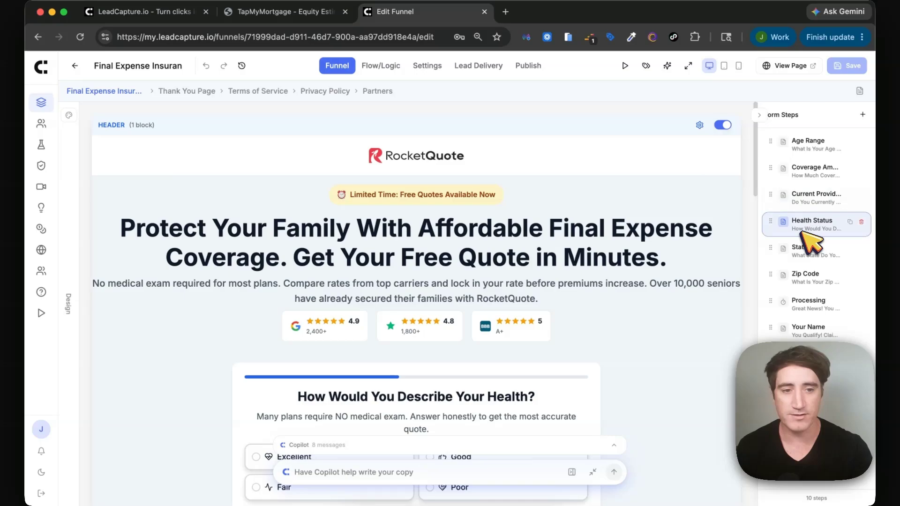
{"action": "left_click", "coordinate": [813, 250]}
{"action": "scroll", "coordinate": [515, 269], "scroll_direction": "down", "scroll_amount": 3}
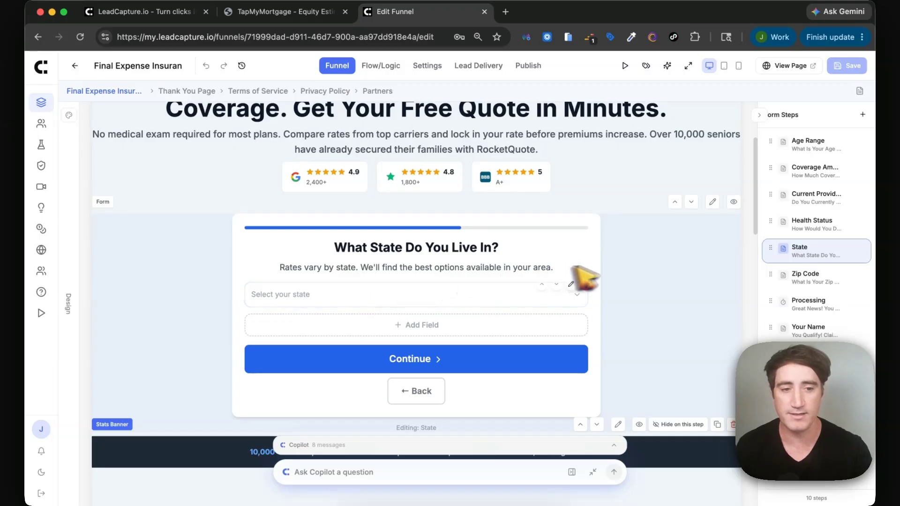
{"action": "left_click", "coordinate": [809, 305]}
{"action": "left_click", "coordinate": [810, 331]}
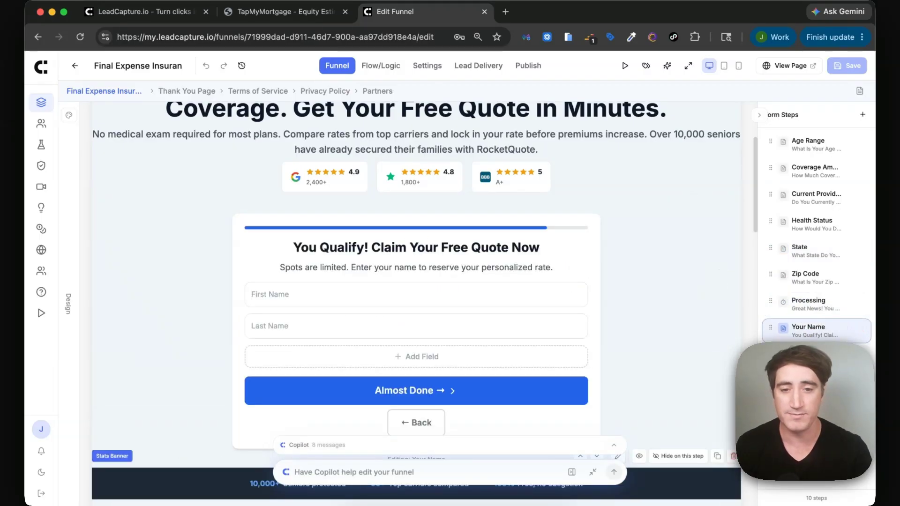
{"action": "left_click", "coordinate": [809, 353]}
{"action": "scroll", "coordinate": [261, 317], "scroll_direction": "down", "scroll_amount": 3}
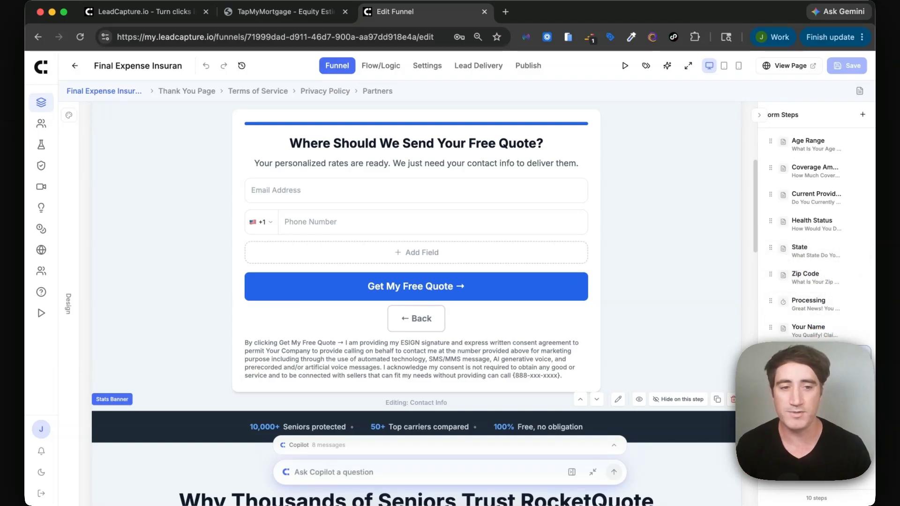
{"action": "left_click", "coordinate": [804, 307]}
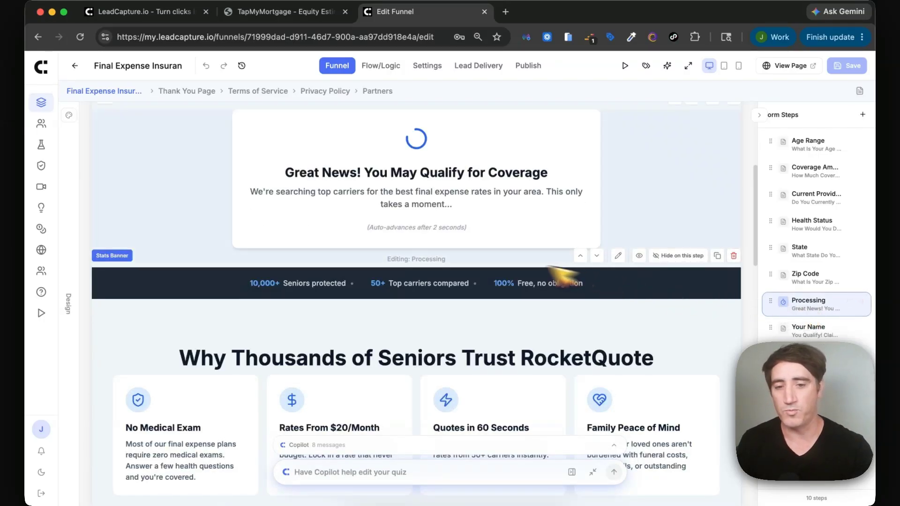
{"action": "scroll", "coordinate": [450, 281], "scroll_direction": "up", "scroll_amount": 1}
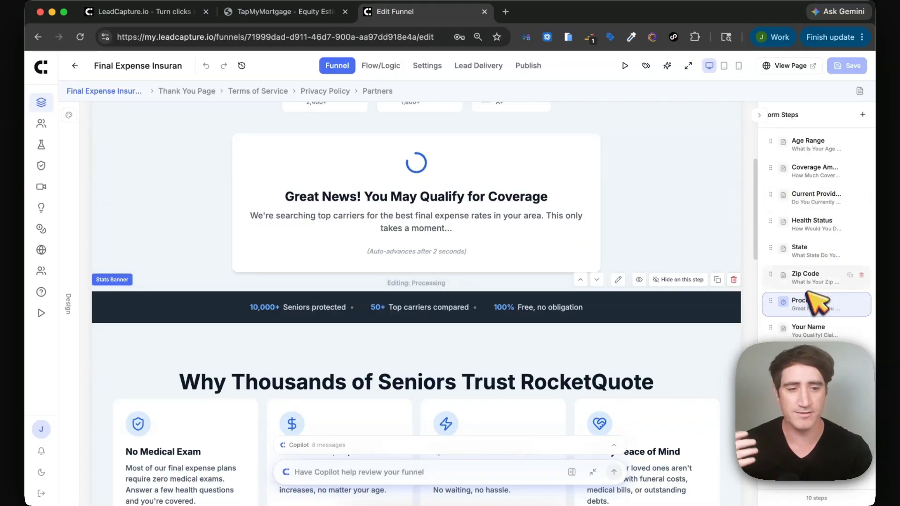
{"action": "scroll", "coordinate": [624, 236], "scroll_direction": "up", "scroll_amount": 5}
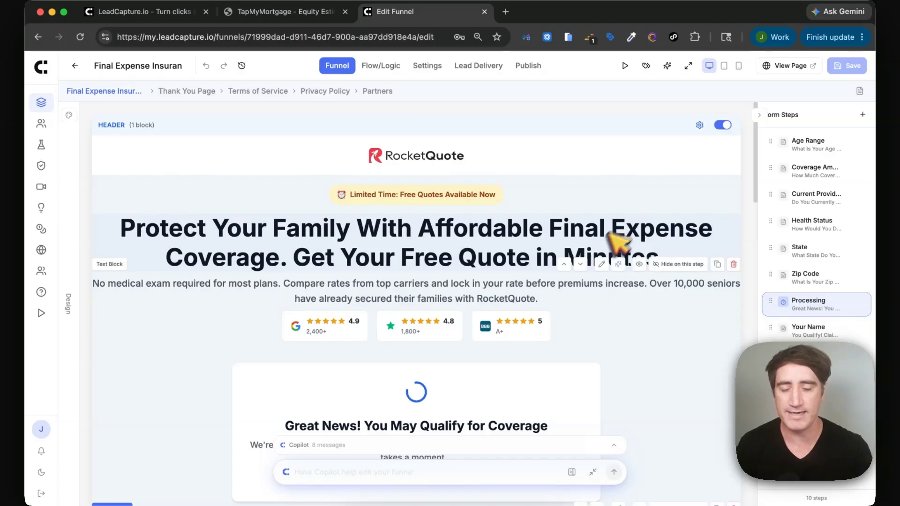
Focus the 'Have Copilot help…' box at the bottom of the editor.
{"action": "left_click", "coordinate": [403, 472]}
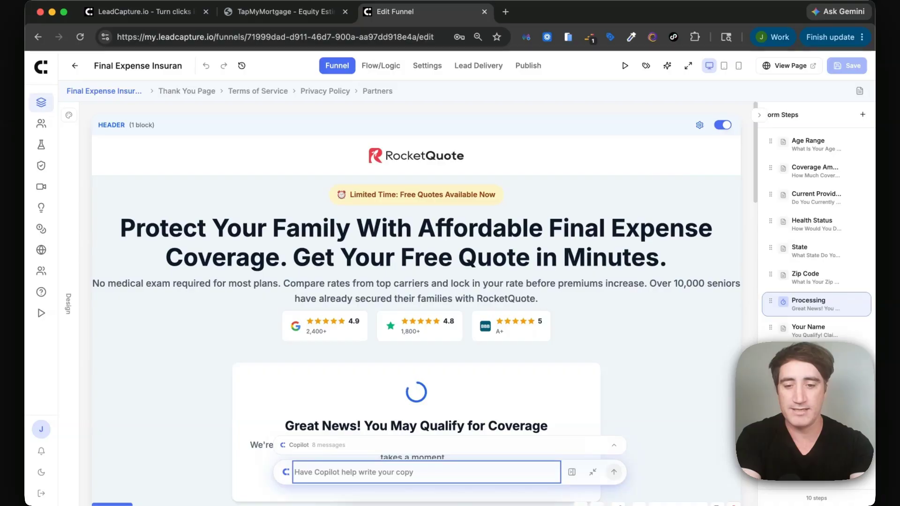
Ask Copilot to make the main landing headline 'shorter and punchy', answering 1.
{"action": "type", "text": "make the headline shorter and"}
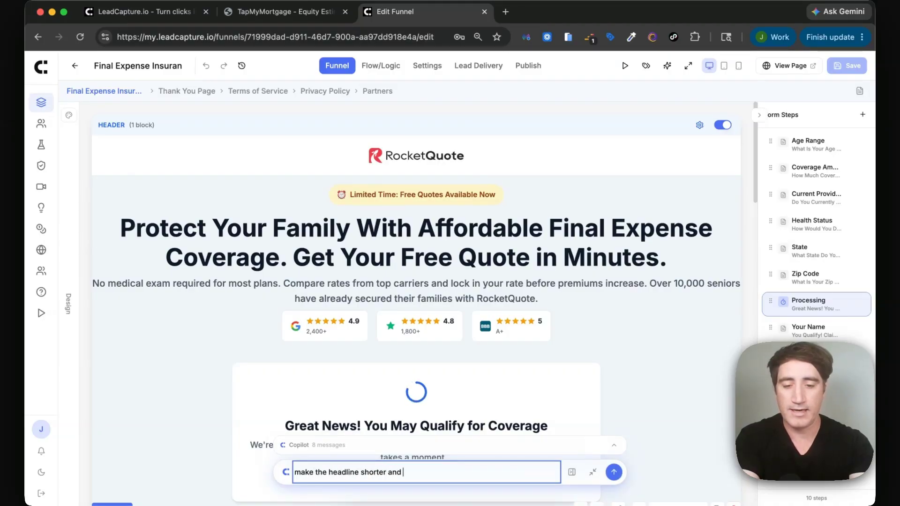
{"action": "type", "text": " punchy"}
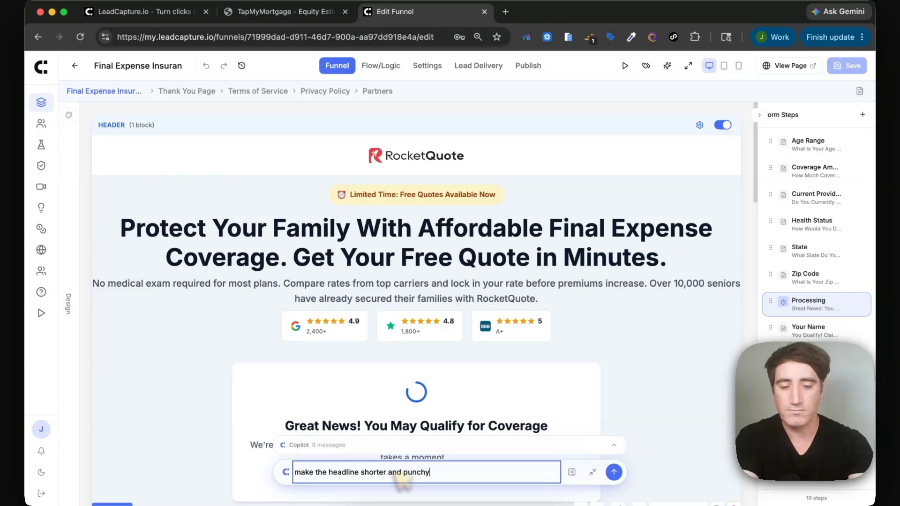
{"action": "key", "text": "Return"}
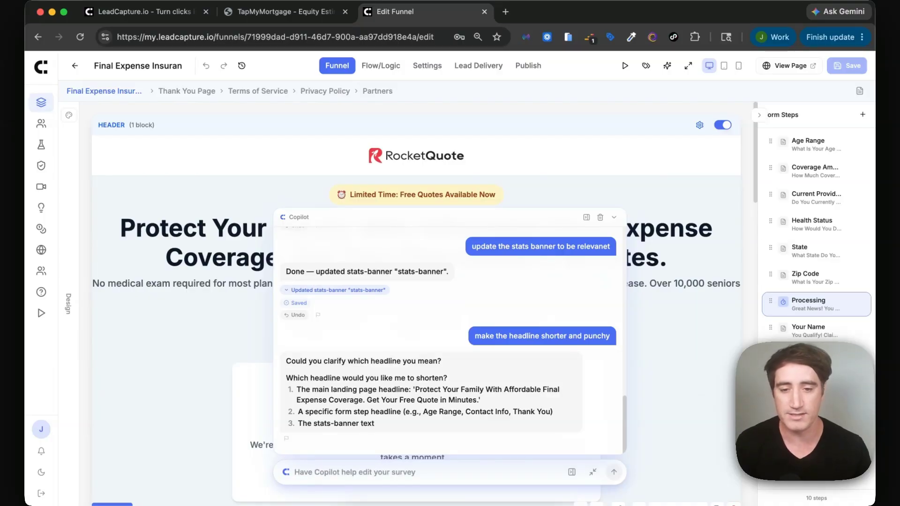
{"action": "left_click", "coordinate": [470, 470]}
{"action": "type", "text": "1"}
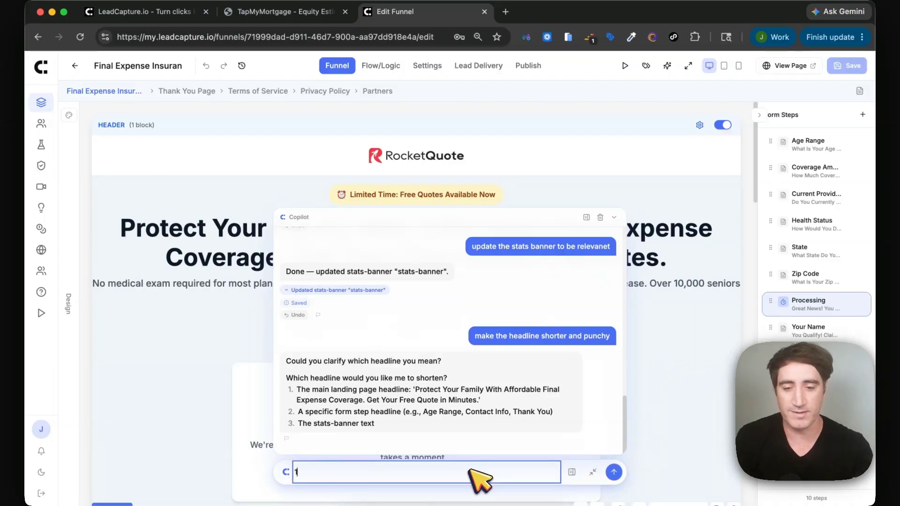
{"action": "key", "text": "Return"}
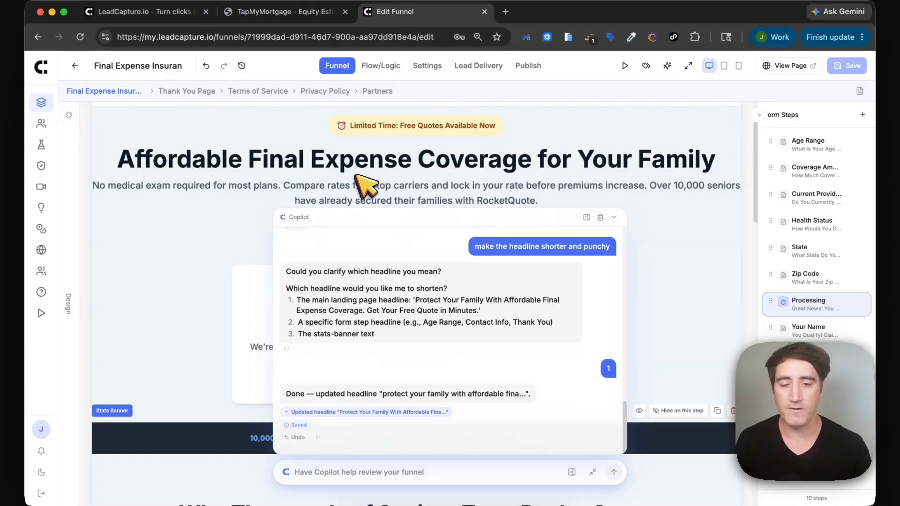
Have Copilot remove the paragraph below the headline, then open the Age Range step.
{"action": "scroll", "coordinate": [230, 140], "scroll_direction": "down", "scroll_amount": 2}
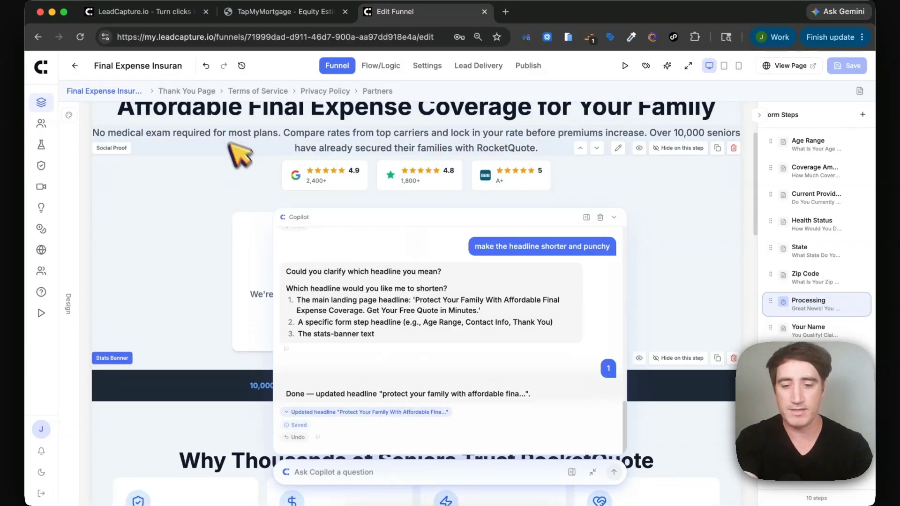
{"action": "left_click", "coordinate": [342, 471]}
{"action": "type", "text": "rem"}
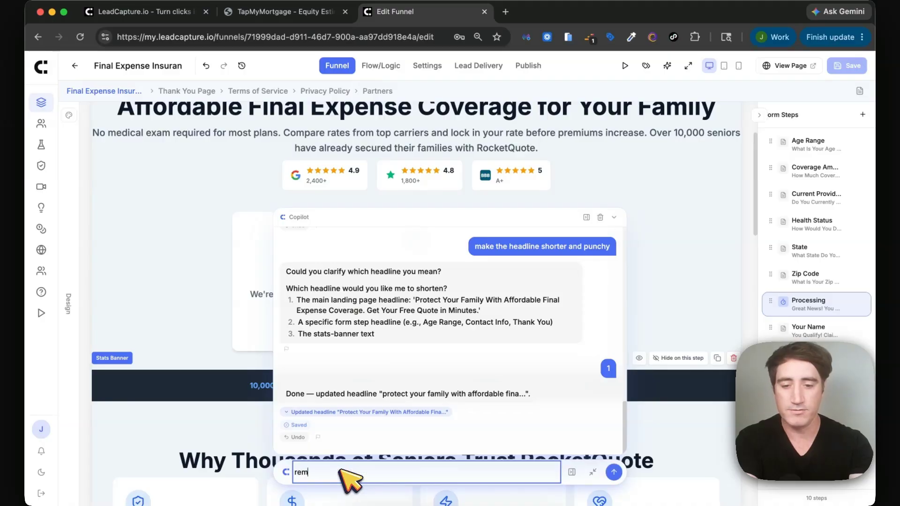
{"action": "type", "text": "ove the sub headline"}
{"action": "key", "text": "Return"}
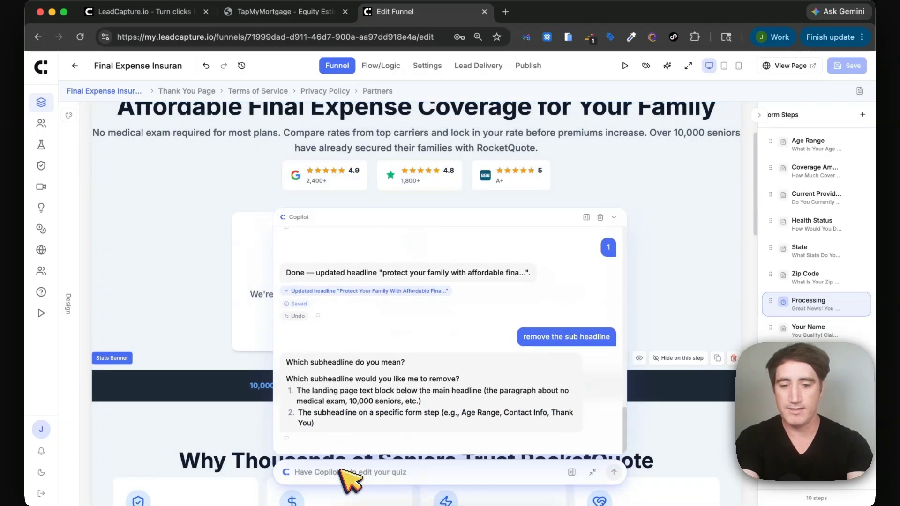
{"action": "left_click", "coordinate": [355, 472]}
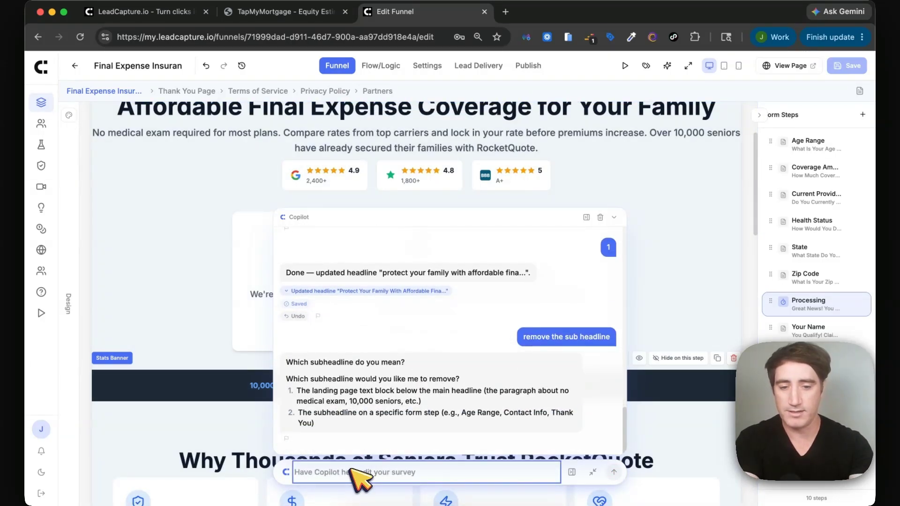
{"action": "type", "text": "1"}
{"action": "key", "text": "Return"}
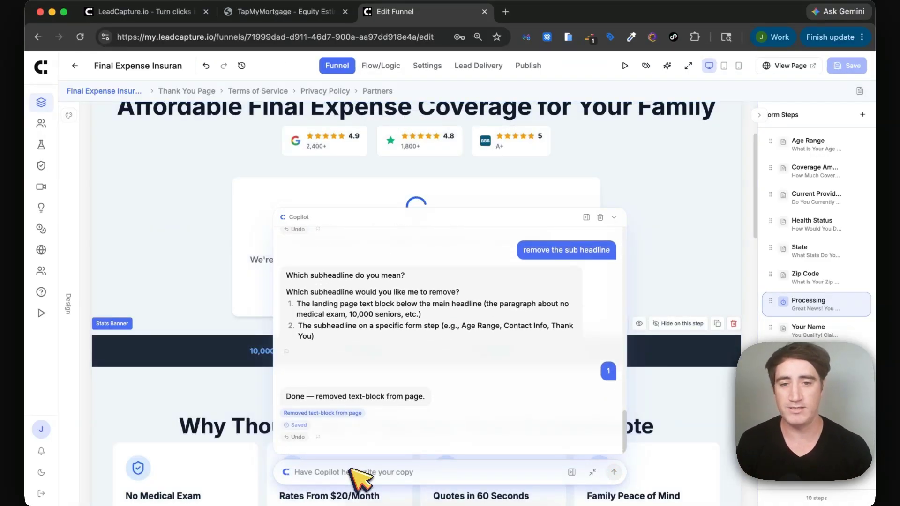
{"action": "left_click", "coordinate": [813, 145]}
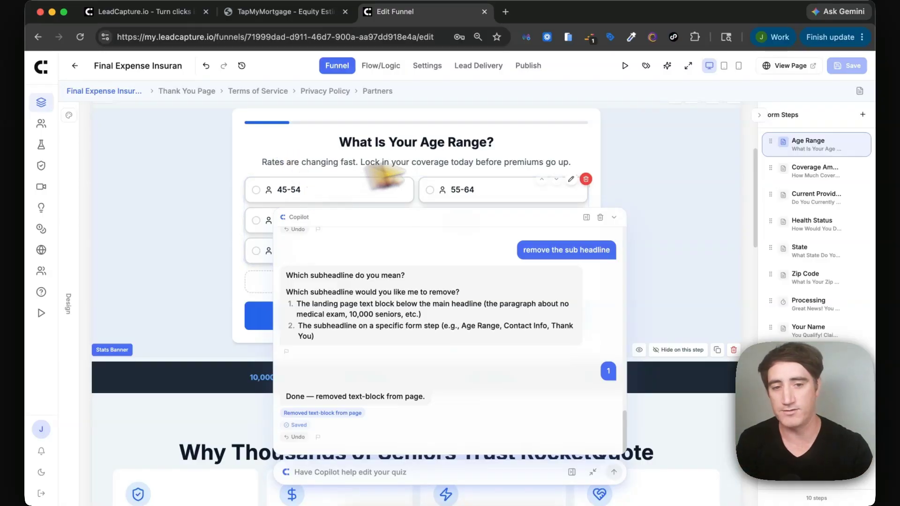
Collapse the Copilot chat and inspect the Age Range options field settings.
{"action": "left_click", "coordinate": [616, 218]}
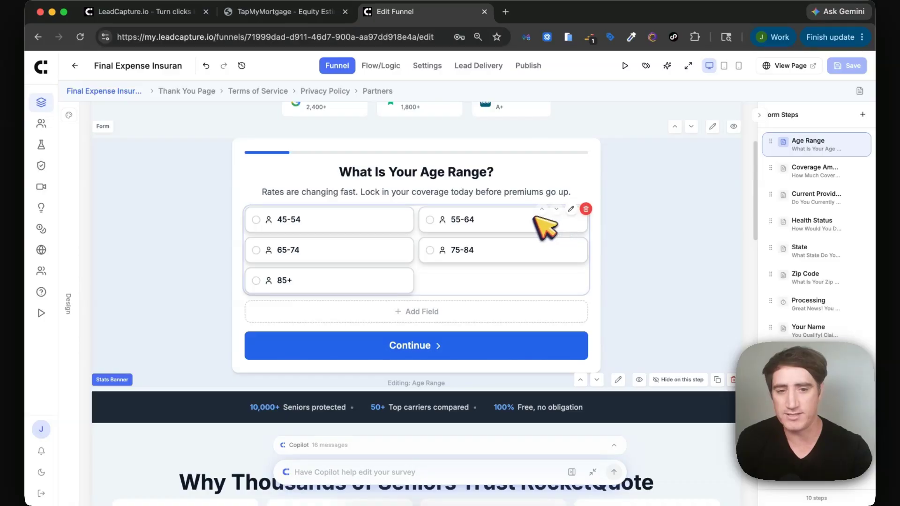
{"action": "left_click", "coordinate": [570, 212]}
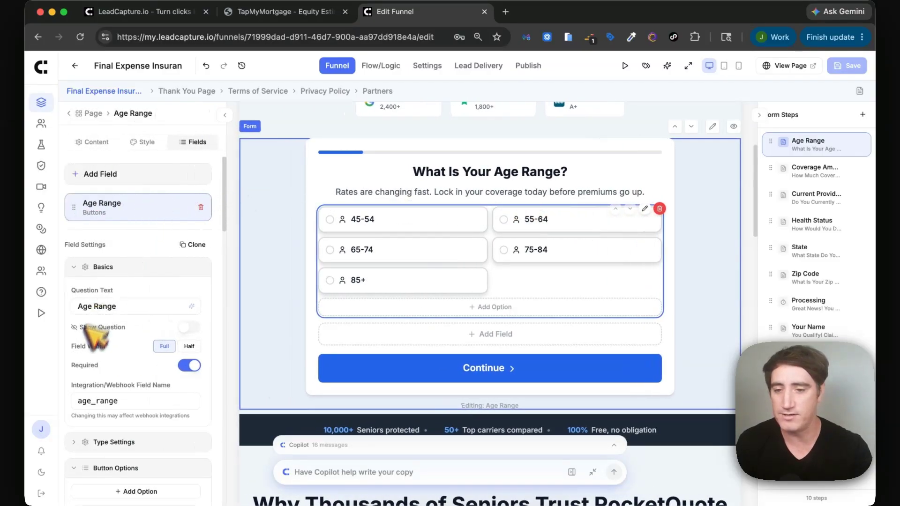
{"action": "scroll", "coordinate": [79, 345], "scroll_direction": "down", "scroll_amount": 10}
{"action": "scroll", "coordinate": [76, 355], "scroll_direction": "up", "scroll_amount": 8}
{"action": "scroll", "coordinate": [86, 367], "scroll_direction": "up", "scroll_amount": 3}
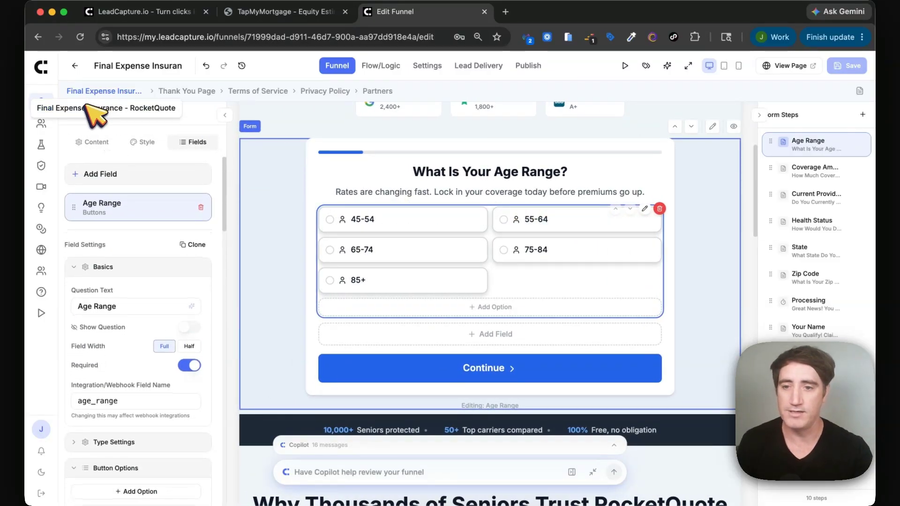
Browse the page blocks and form container design, reopen Age Range, then show Flow/Logic.
{"action": "left_click", "coordinate": [84, 112]}
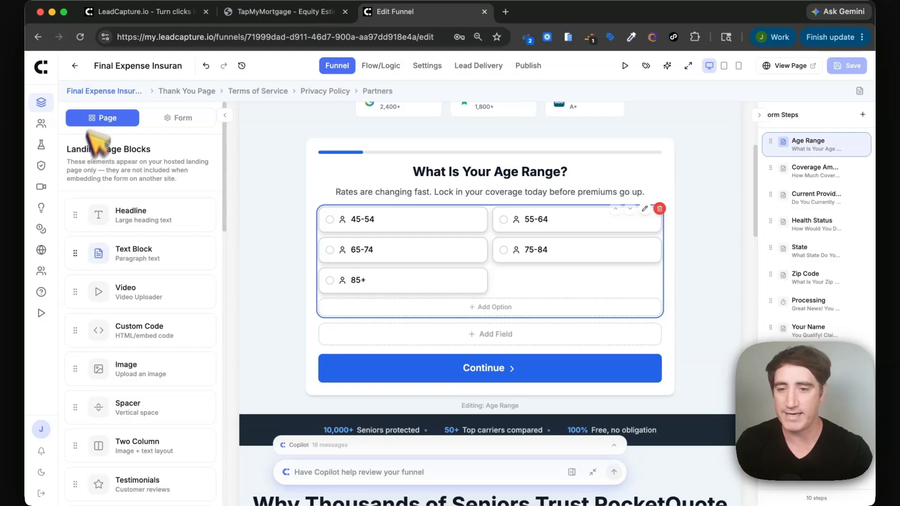
{"action": "left_click", "coordinate": [177, 117]}
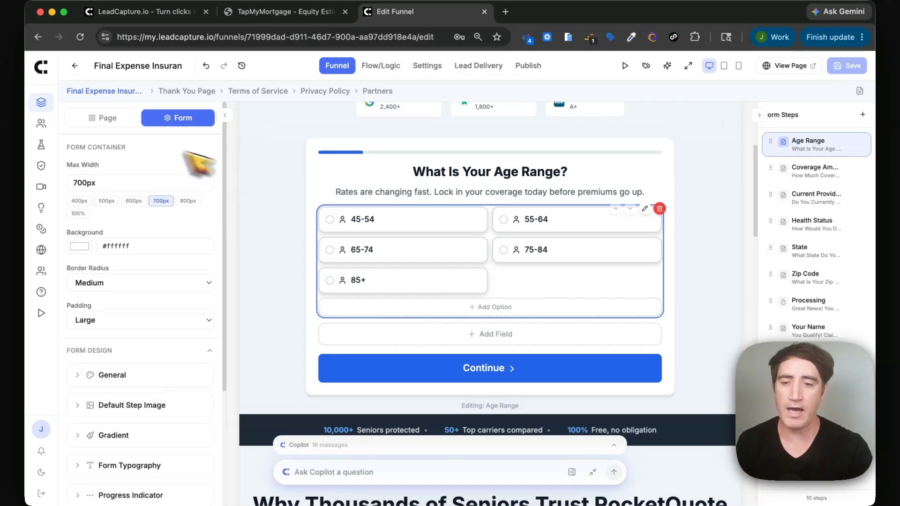
{"action": "left_click", "coordinate": [109, 123]}
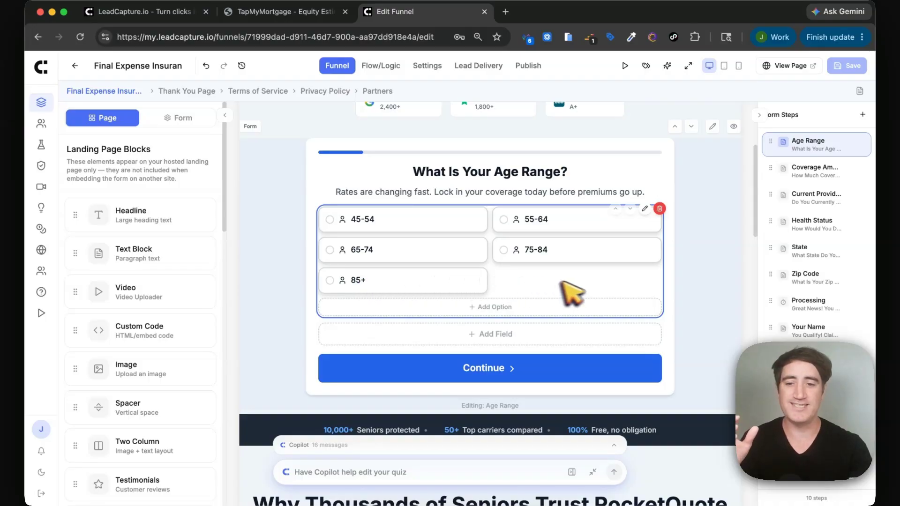
{"action": "scroll", "coordinate": [581, 291], "scroll_direction": "up", "scroll_amount": 4}
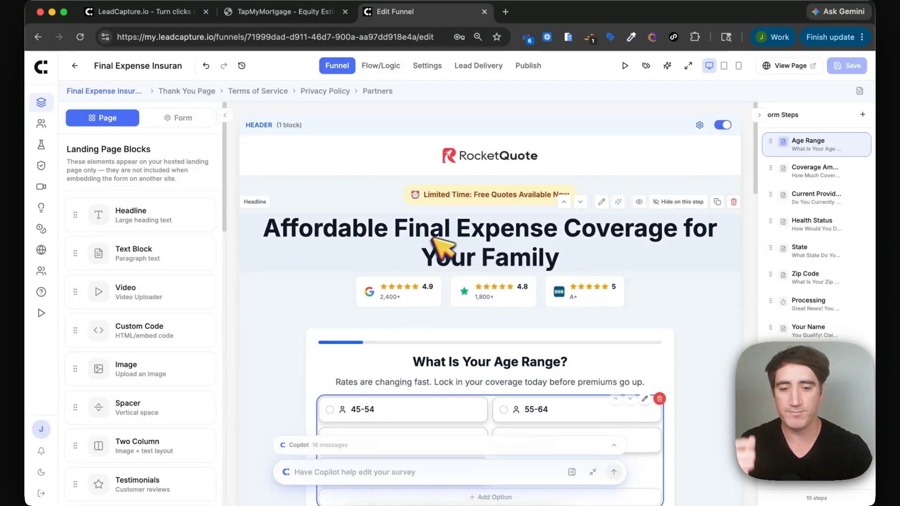
{"action": "scroll", "coordinate": [438, 248], "scroll_direction": "down", "scroll_amount": 2}
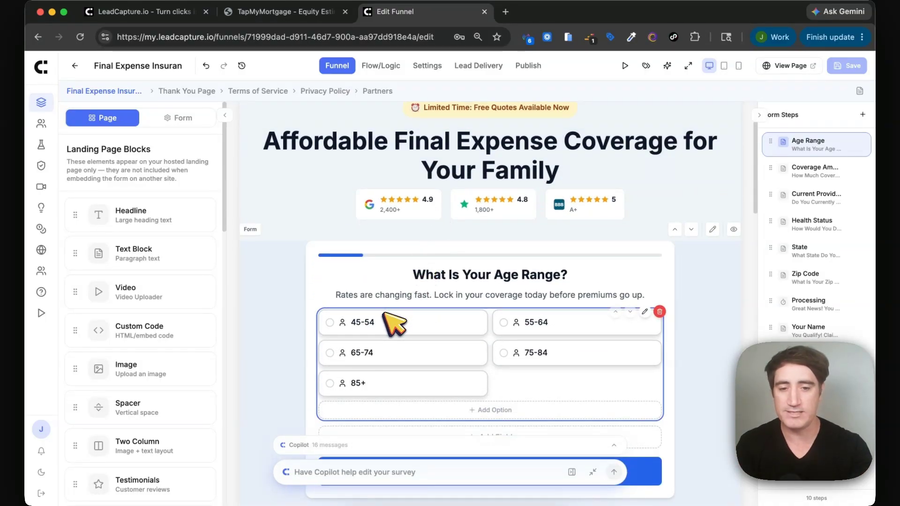
{"action": "scroll", "coordinate": [393, 323], "scroll_direction": "down", "scroll_amount": 8}
{"action": "scroll", "coordinate": [393, 323], "scroll_direction": "up", "scroll_amount": 9}
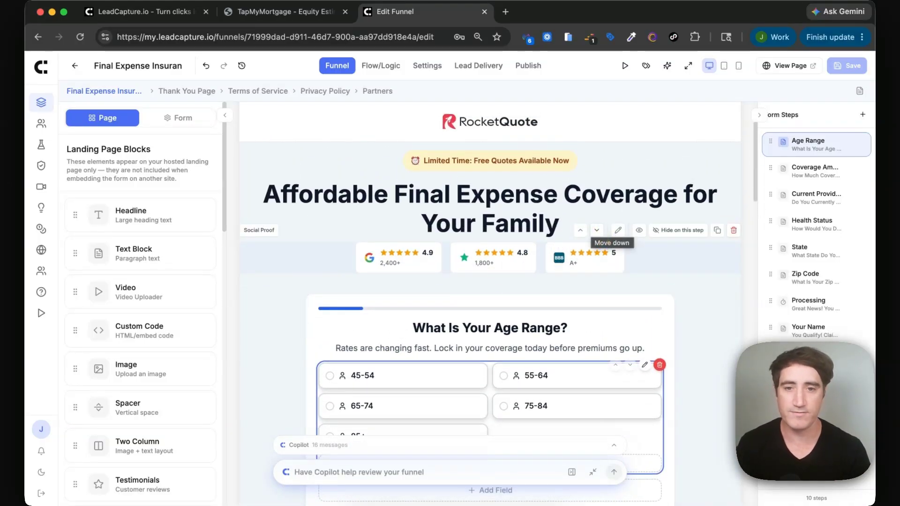
{"action": "scroll", "coordinate": [602, 230], "scroll_direction": "down", "scroll_amount": 2}
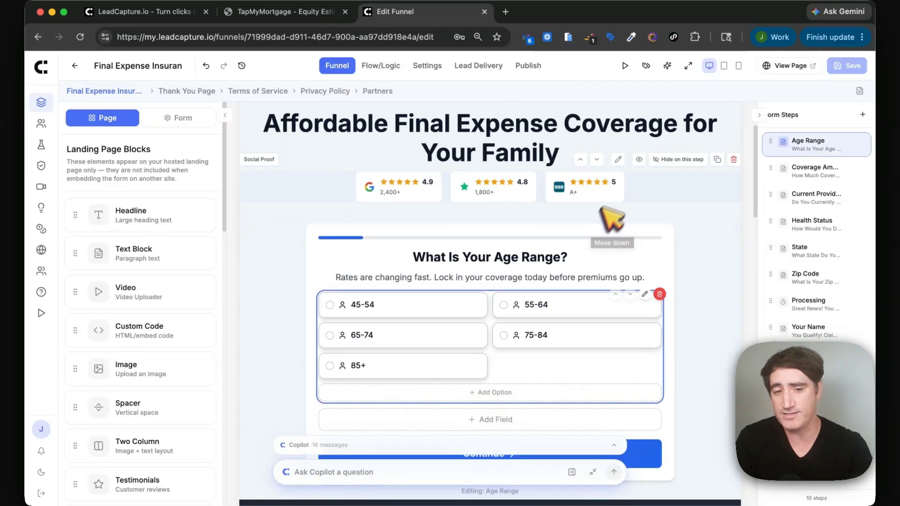
{"action": "left_click", "coordinate": [622, 242]}
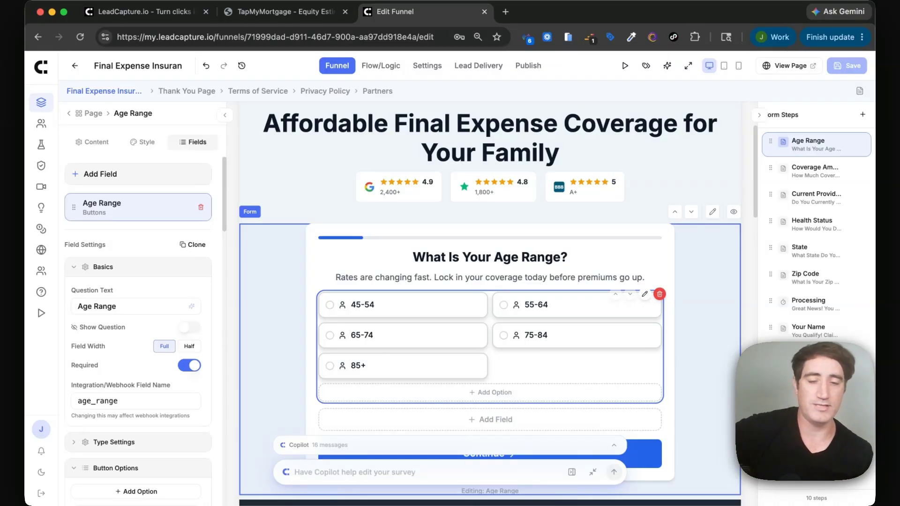
{"action": "left_click", "coordinate": [377, 66]}
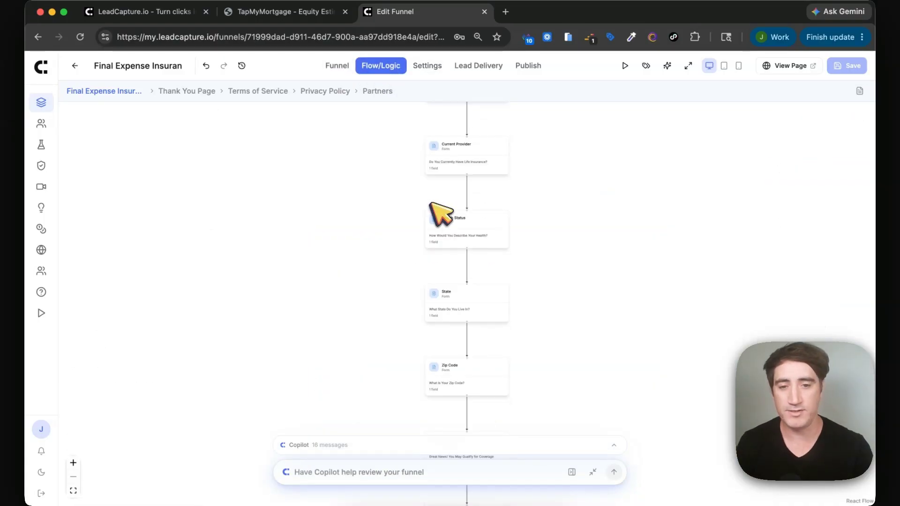
Open a branching rule under Health Status, close it unsaved, and go to Settings.
{"action": "left_click", "coordinate": [467, 206]}
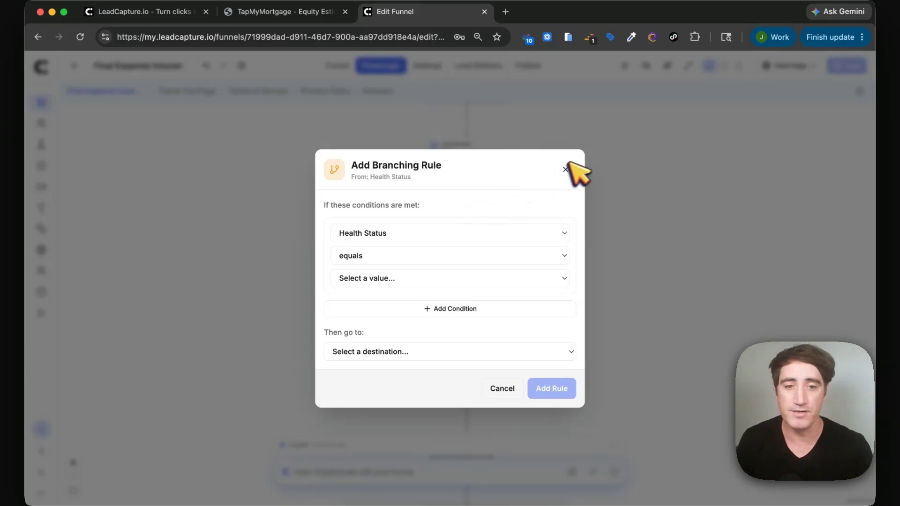
{"action": "left_click", "coordinate": [565, 169]}
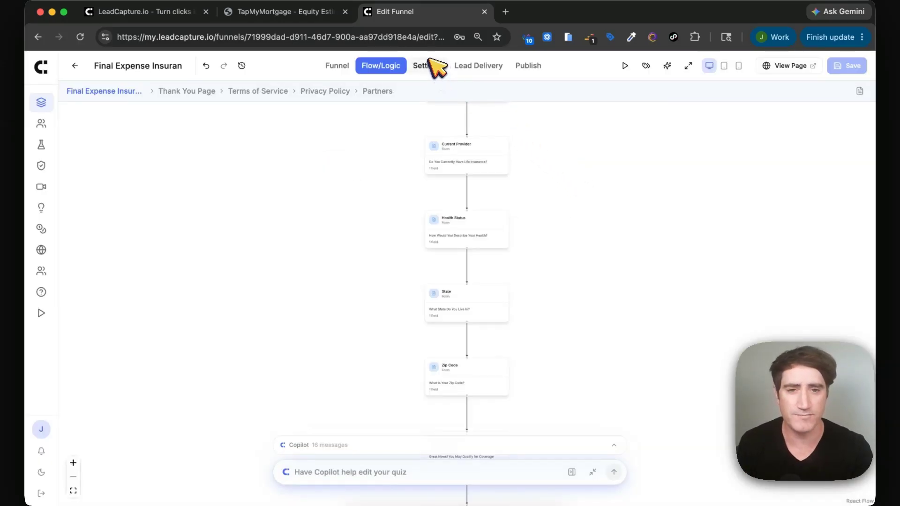
{"action": "left_click", "coordinate": [428, 66]}
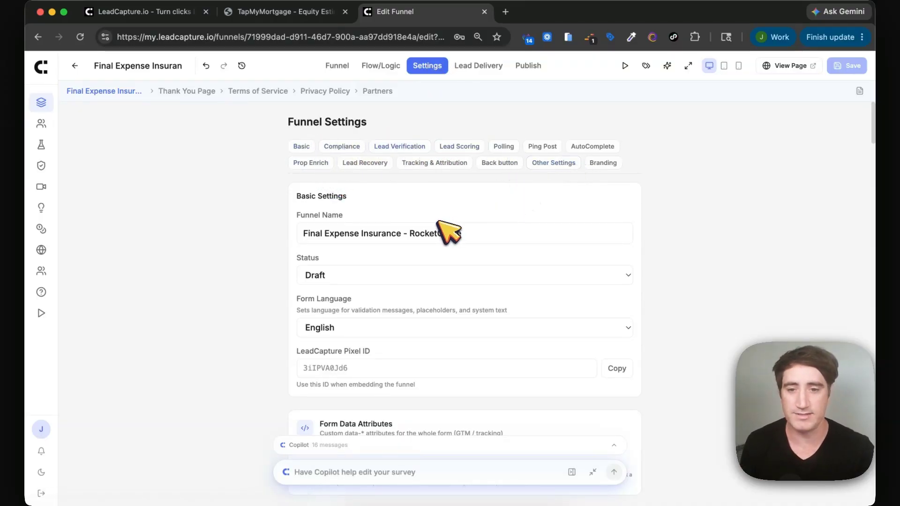
{"action": "scroll", "coordinate": [447, 230], "scroll_direction": "down", "scroll_amount": 1}
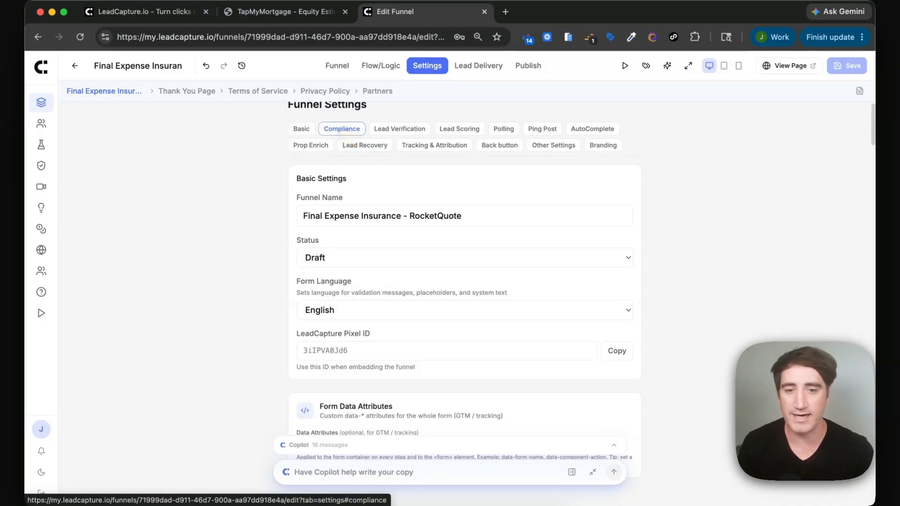
{"action": "left_click", "coordinate": [406, 131]}
{"action": "scroll", "coordinate": [411, 239], "scroll_direction": "down", "scroll_amount": 1}
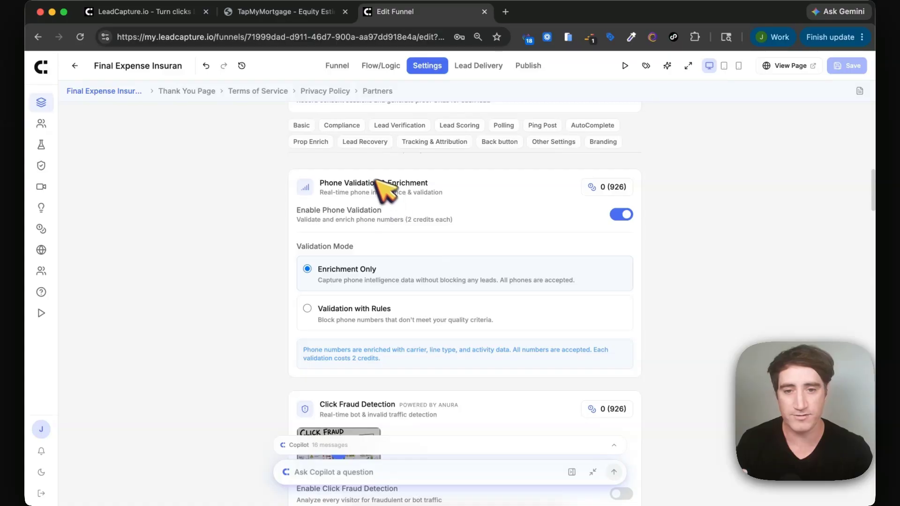
{"action": "left_click", "coordinate": [354, 308]}
{"action": "scroll", "coordinate": [355, 314], "scroll_direction": "down", "scroll_amount": 2}
{"action": "left_click", "coordinate": [351, 252]}
{"action": "left_click", "coordinate": [350, 277]}
{"action": "scroll", "coordinate": [350, 279], "scroll_direction": "down", "scroll_amount": 8}
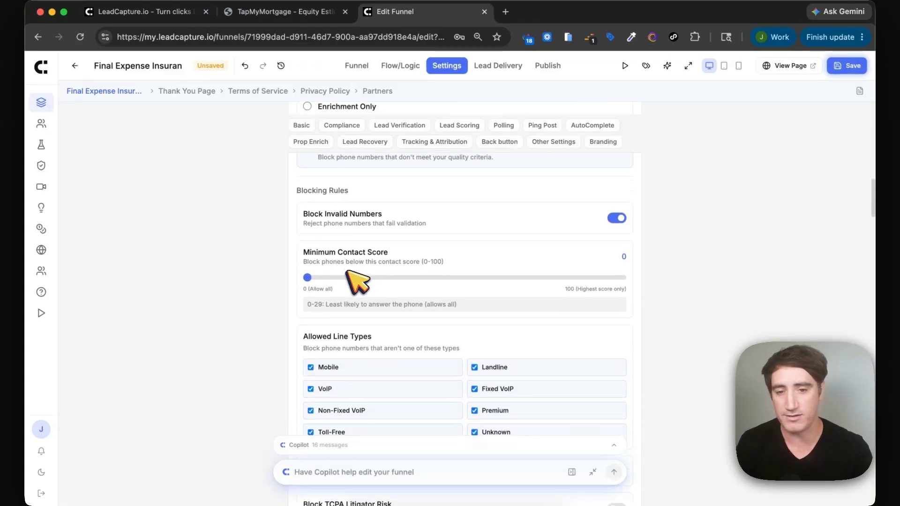
{"action": "scroll", "coordinate": [356, 281], "scroll_direction": "down", "scroll_amount": 8}
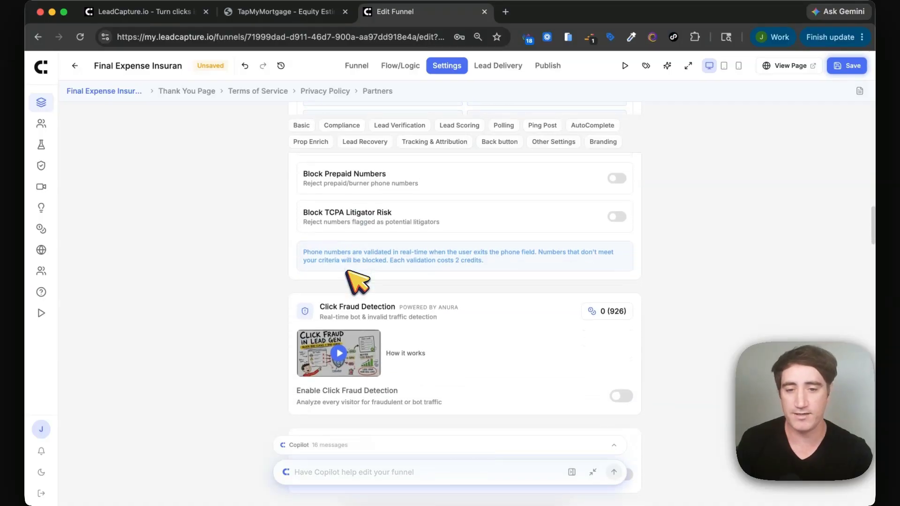
{"action": "scroll", "coordinate": [557, 276], "scroll_direction": "down", "scroll_amount": 4}
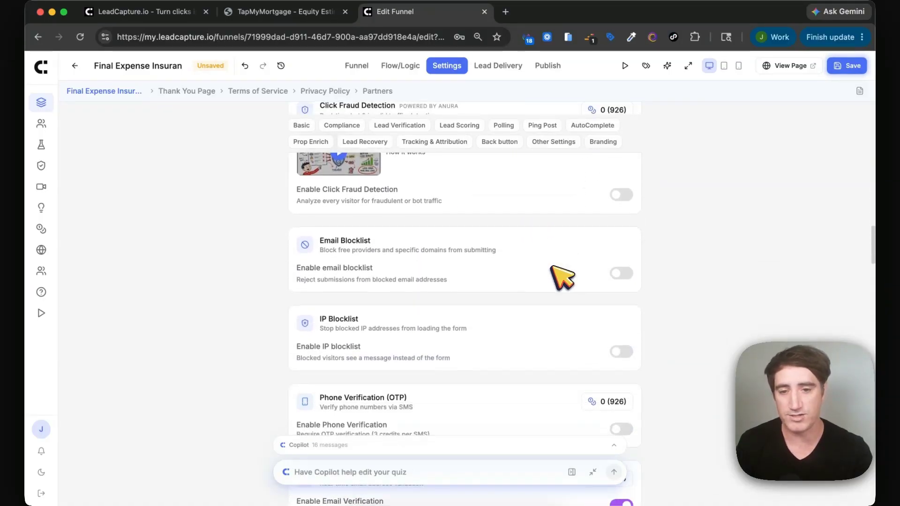
{"action": "scroll", "coordinate": [478, 273], "scroll_direction": "down", "scroll_amount": 1}
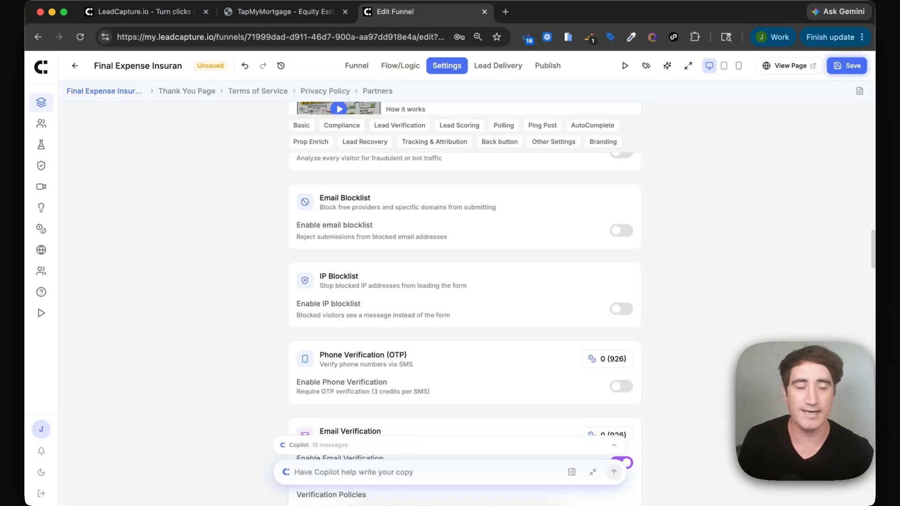
{"action": "scroll", "coordinate": [464, 281], "scroll_direction": "down", "scroll_amount": 1}
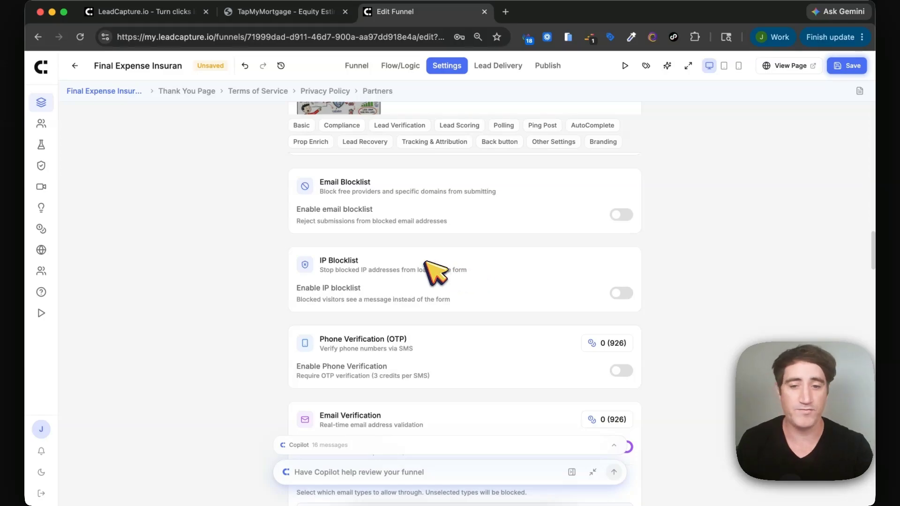
{"action": "scroll", "coordinate": [341, 272], "scroll_direction": "up", "scroll_amount": 1}
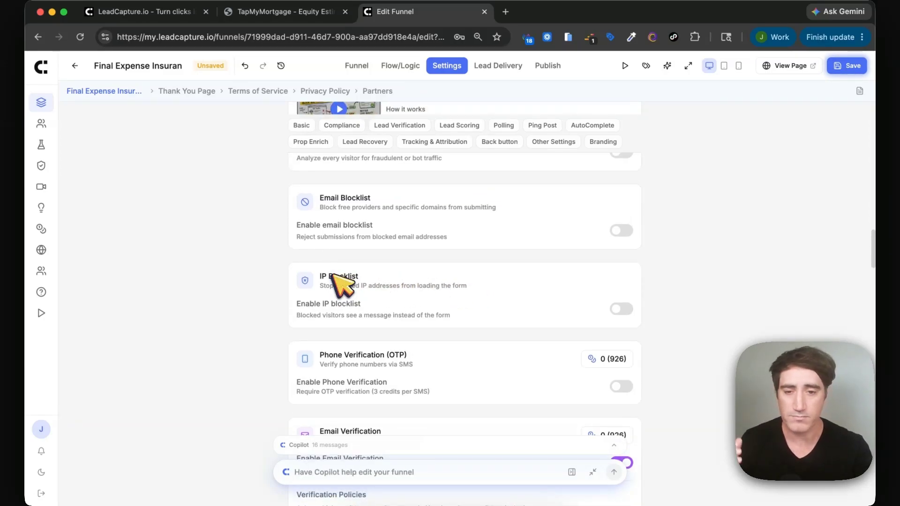
{"action": "scroll", "coordinate": [334, 284], "scroll_direction": "up", "scroll_amount": 1}
{"action": "scroll", "coordinate": [334, 283], "scroll_direction": "up", "scroll_amount": 7}
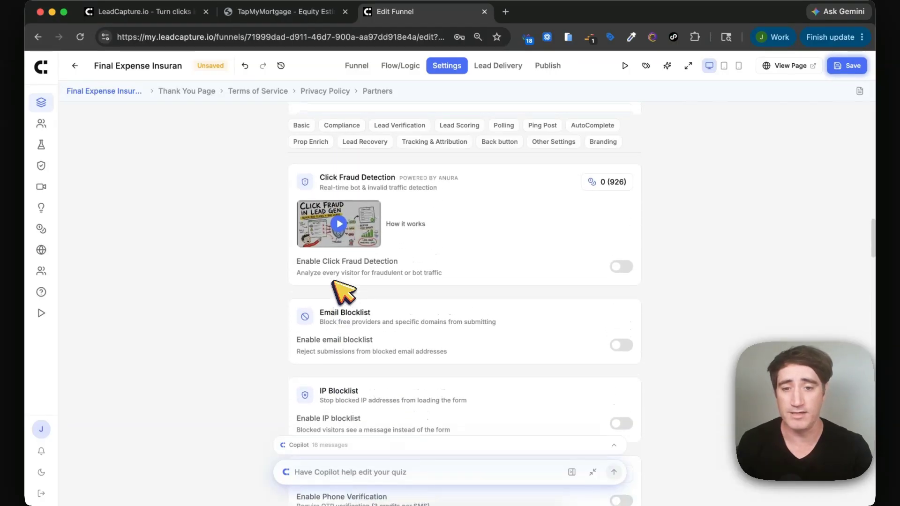
{"action": "scroll", "coordinate": [318, 281], "scroll_direction": "down", "scroll_amount": 15}
{"action": "scroll", "coordinate": [384, 271], "scroll_direction": "down", "scroll_amount": 20}
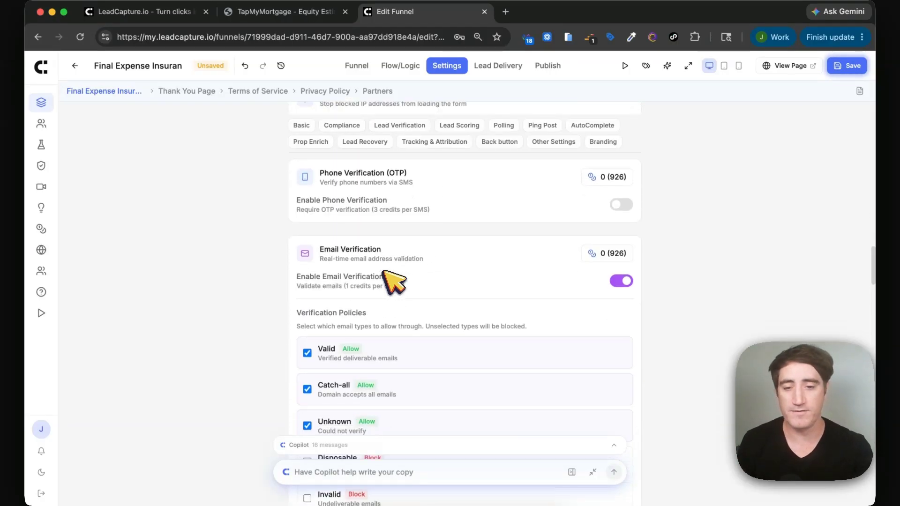
{"action": "scroll", "coordinate": [422, 270], "scroll_direction": "down", "scroll_amount": 15}
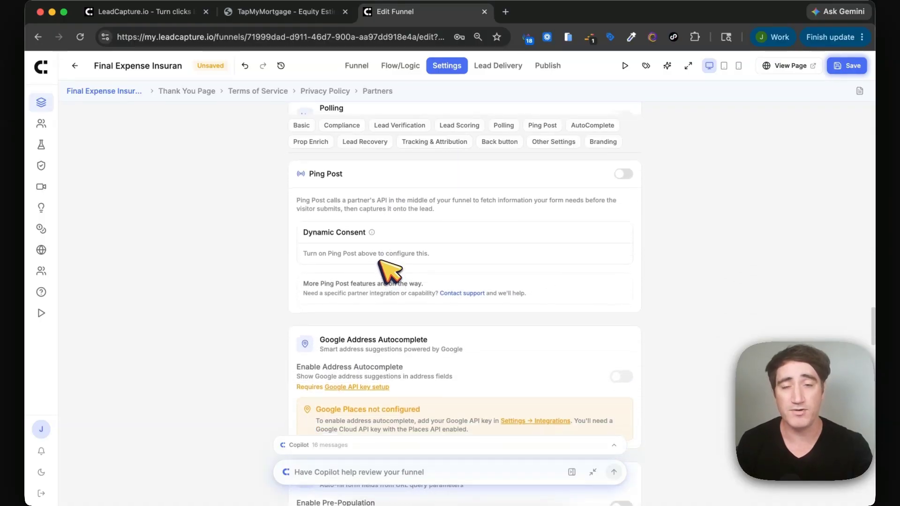
{"action": "scroll", "coordinate": [392, 277], "scroll_direction": "down", "scroll_amount": 8}
{"action": "scroll", "coordinate": [382, 267], "scroll_direction": "down", "scroll_amount": 20}
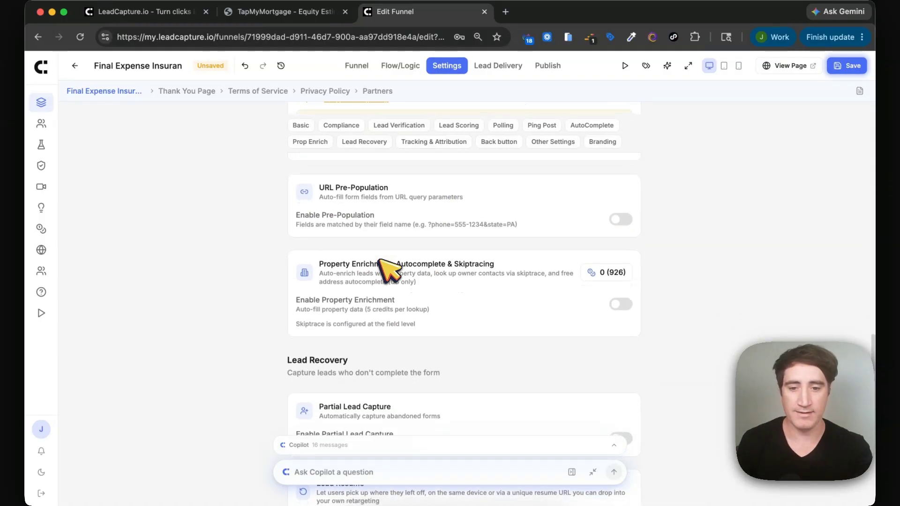
{"action": "scroll", "coordinate": [379, 265], "scroll_direction": "down", "scroll_amount": 20}
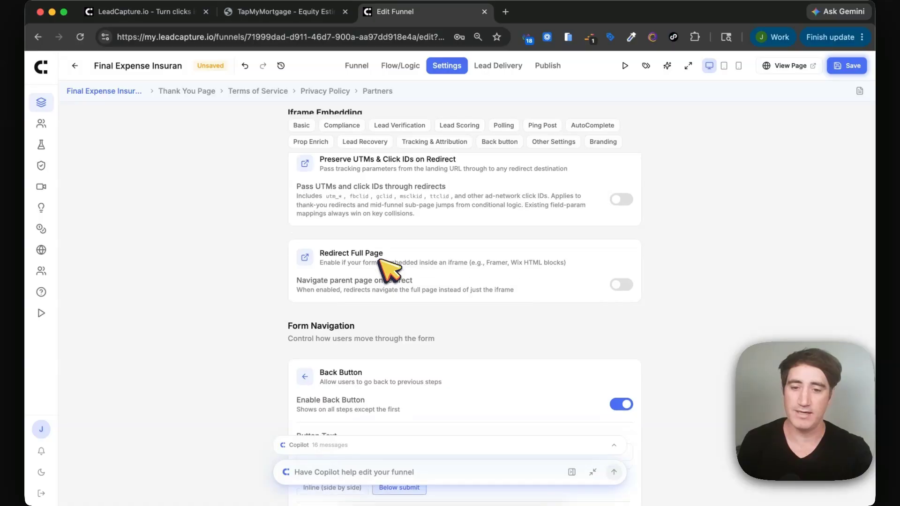
{"action": "scroll", "coordinate": [389, 274], "scroll_direction": "up", "scroll_amount": 20}
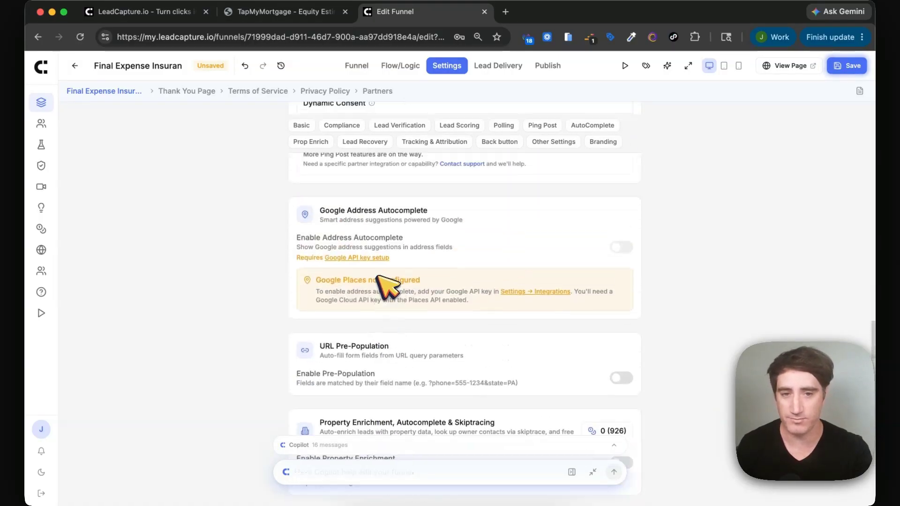
Review Webhooks, Zapier, LeadProsper, Juiced and LeadByte delivery options, then open Publish.
{"action": "left_click", "coordinate": [508, 69]}
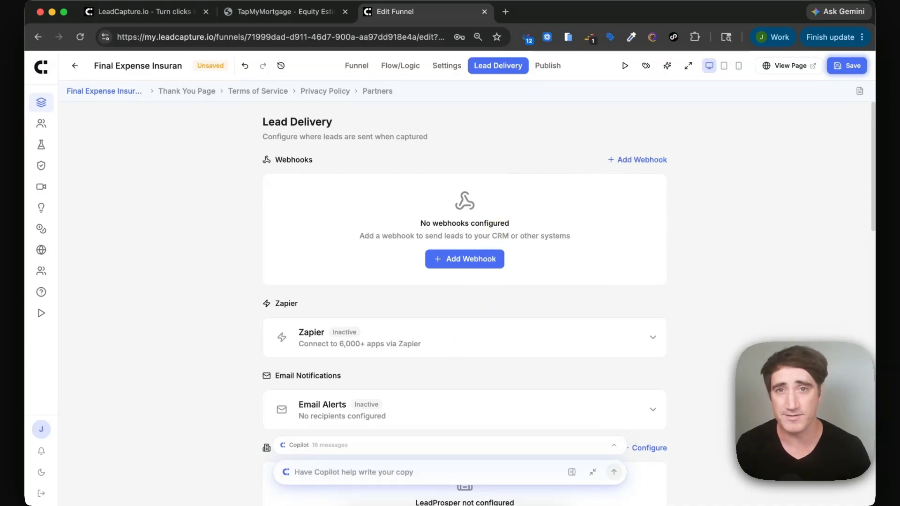
{"action": "scroll", "coordinate": [464, 281], "scroll_direction": "down", "scroll_amount": 3}
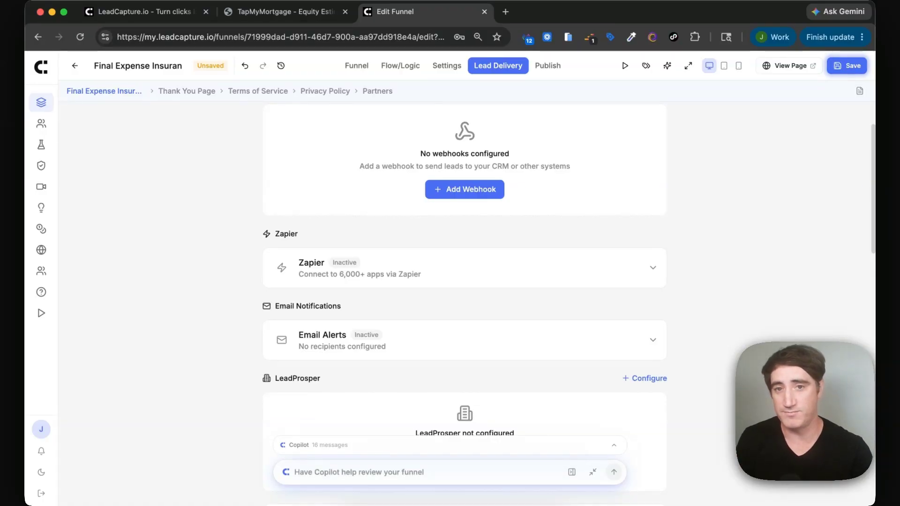
{"action": "scroll", "coordinate": [443, 358], "scroll_direction": "down", "scroll_amount": 2}
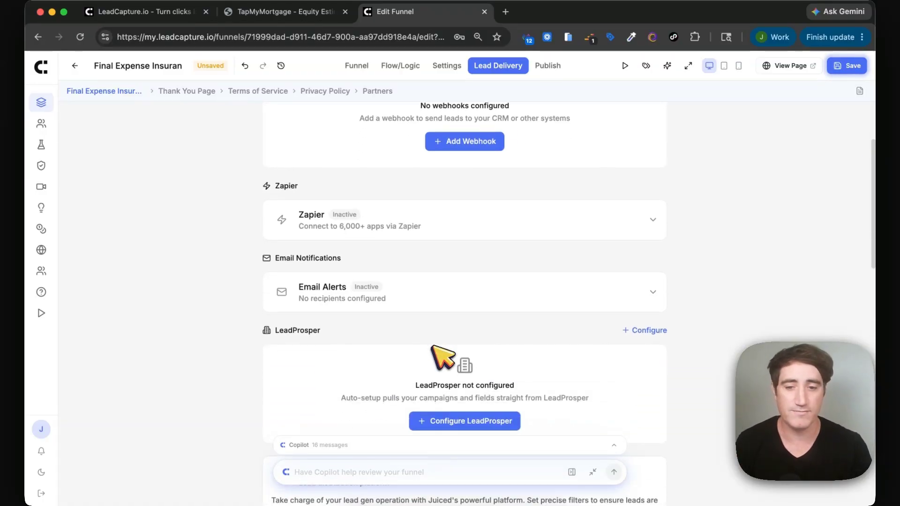
{"action": "scroll", "coordinate": [442, 357], "scroll_direction": "down", "scroll_amount": 4}
{"action": "scroll", "coordinate": [442, 358], "scroll_direction": "down", "scroll_amount": 1}
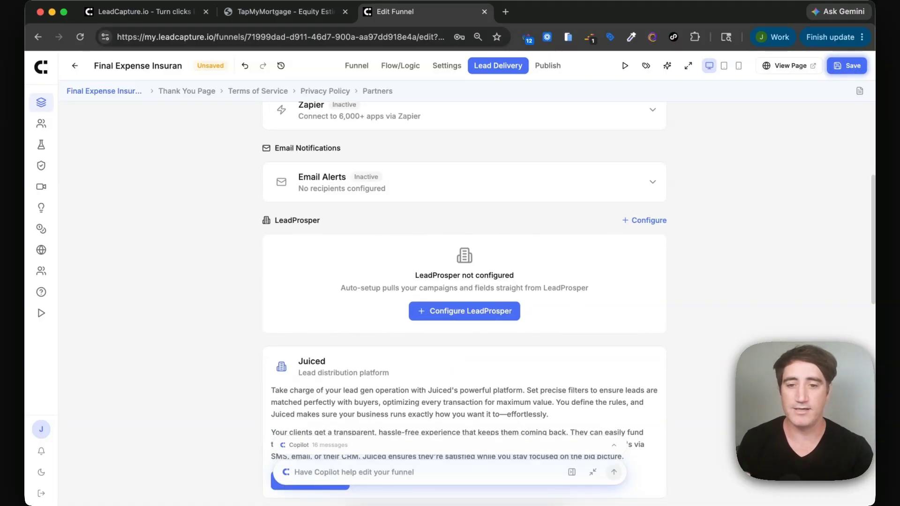
{"action": "scroll", "coordinate": [464, 305], "scroll_direction": "down", "scroll_amount": 7}
{"action": "scroll", "coordinate": [463, 281], "scroll_direction": "down", "scroll_amount": 1}
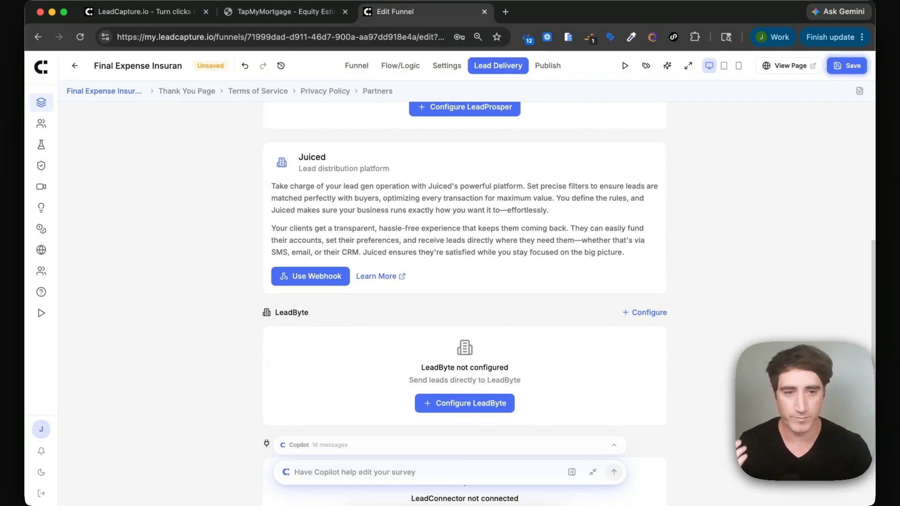
{"action": "left_click", "coordinate": [489, 67]}
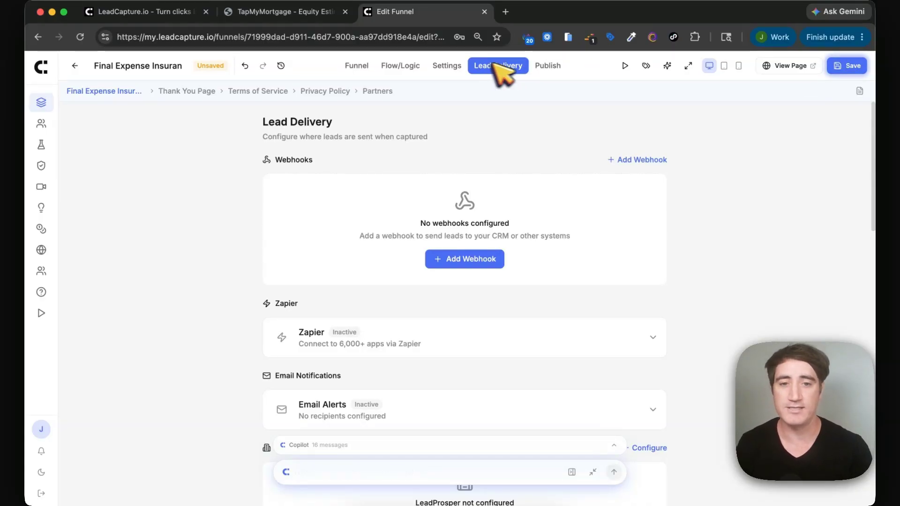
{"action": "left_click", "coordinate": [546, 68]}
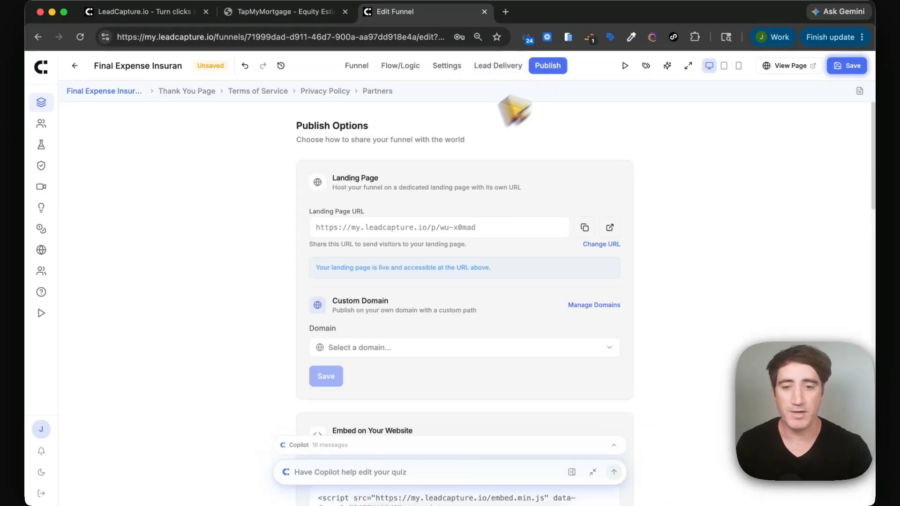
Open the live RocketQuote landing page in a new tab, then return to Edit Funnel.
{"action": "left_click", "coordinate": [610, 227]}
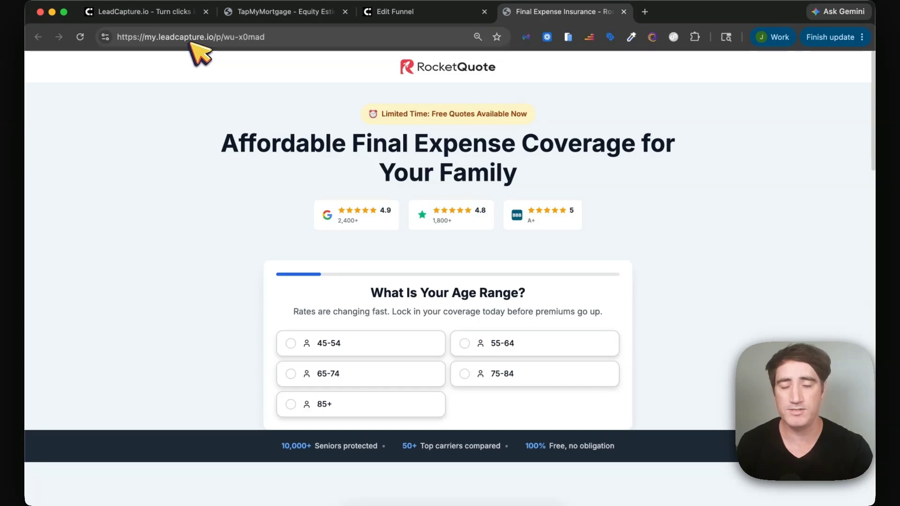
{"action": "left_click", "coordinate": [398, 14]}
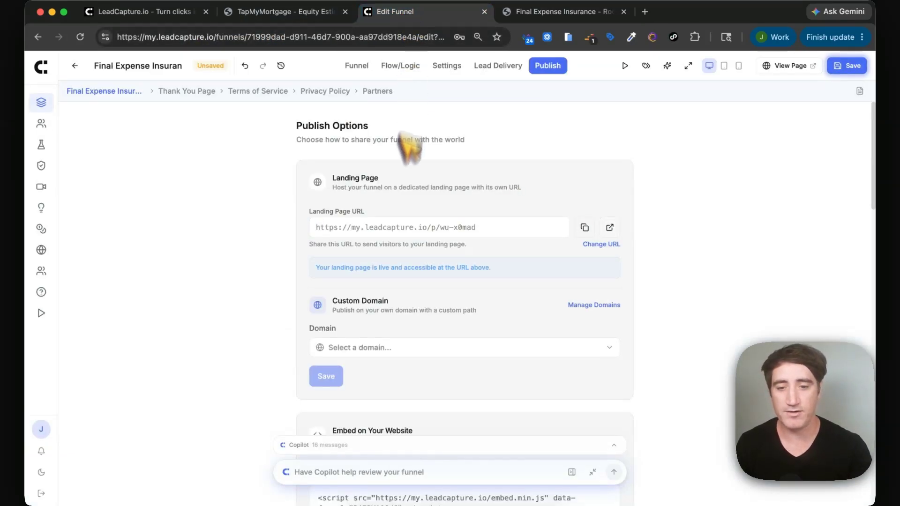
{"action": "scroll", "coordinate": [468, 295], "scroll_direction": "down", "scroll_amount": 2}
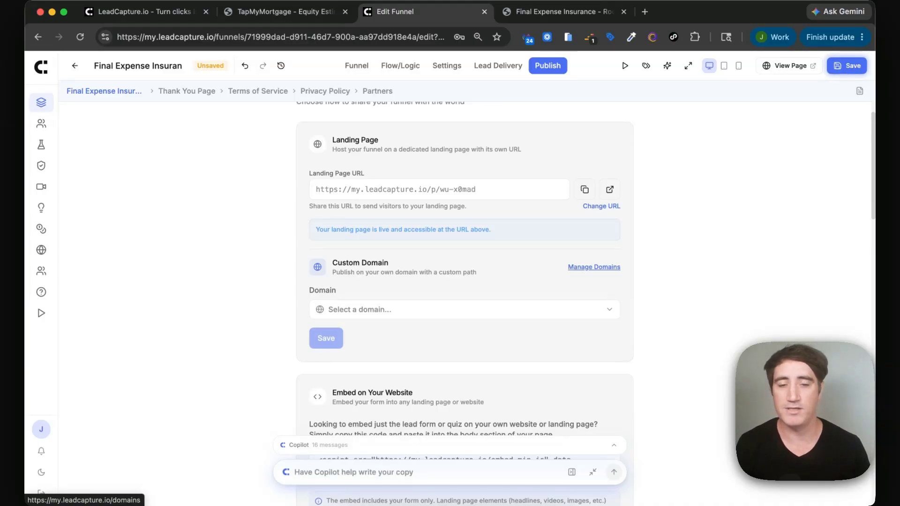
{"action": "scroll", "coordinate": [604, 278], "scroll_direction": "down", "scroll_amount": 3}
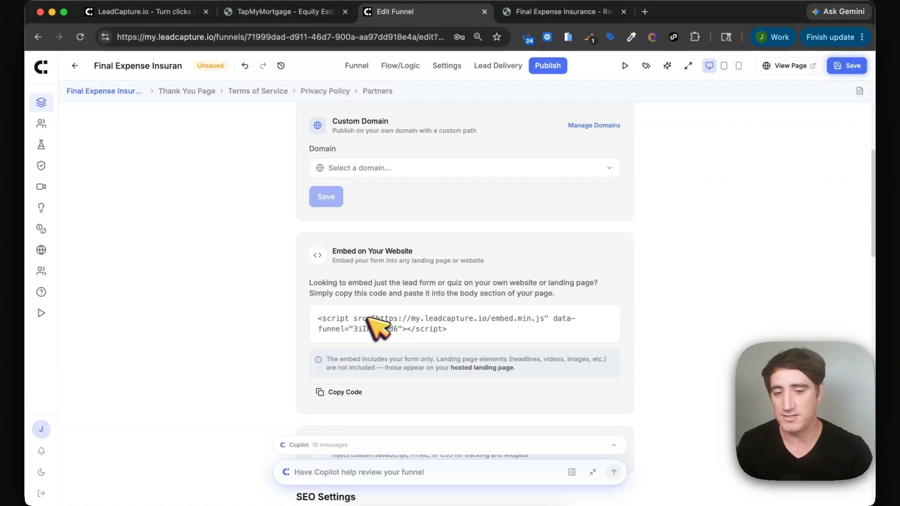
Select the embed script, expand Custom Code and review the SEO Settings.
{"action": "left_click", "coordinate": [364, 317]}
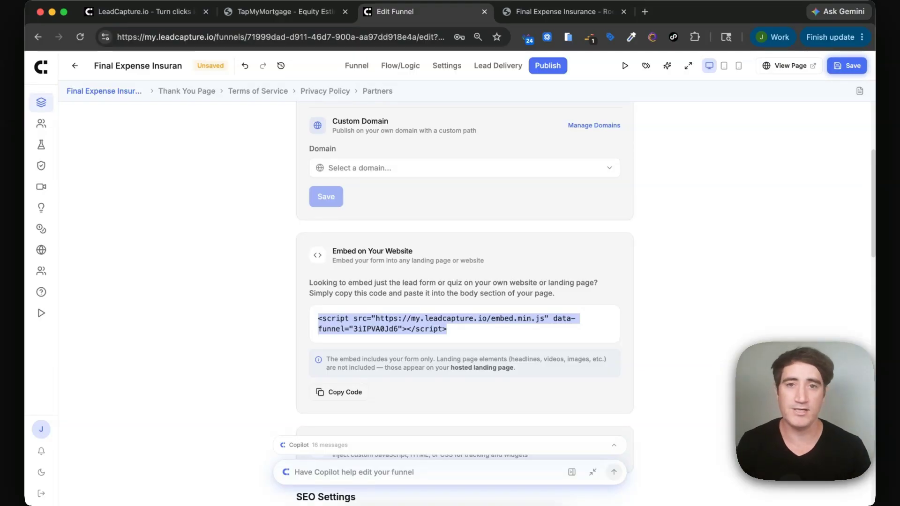
{"action": "scroll", "coordinate": [389, 356], "scroll_direction": "down", "scroll_amount": 3}
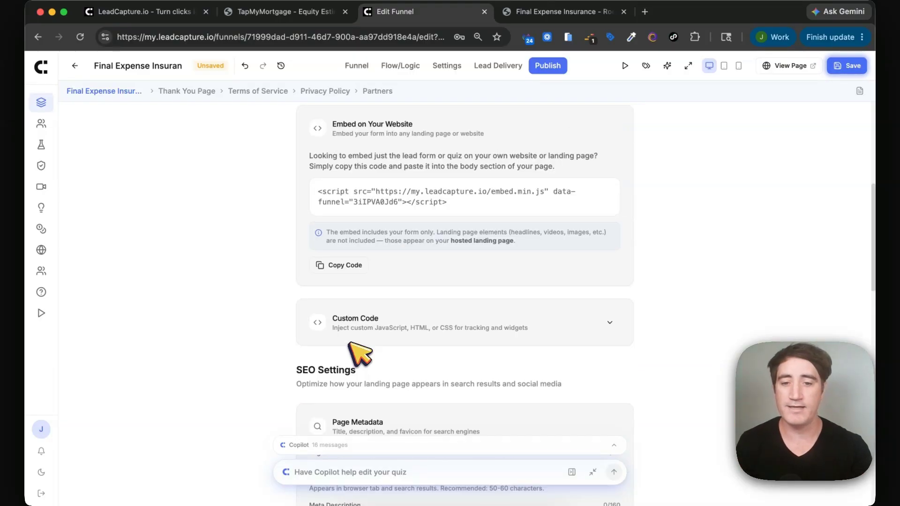
{"action": "left_click", "coordinate": [389, 356]}
{"action": "scroll", "coordinate": [390, 356], "scroll_direction": "down", "scroll_amount": 4}
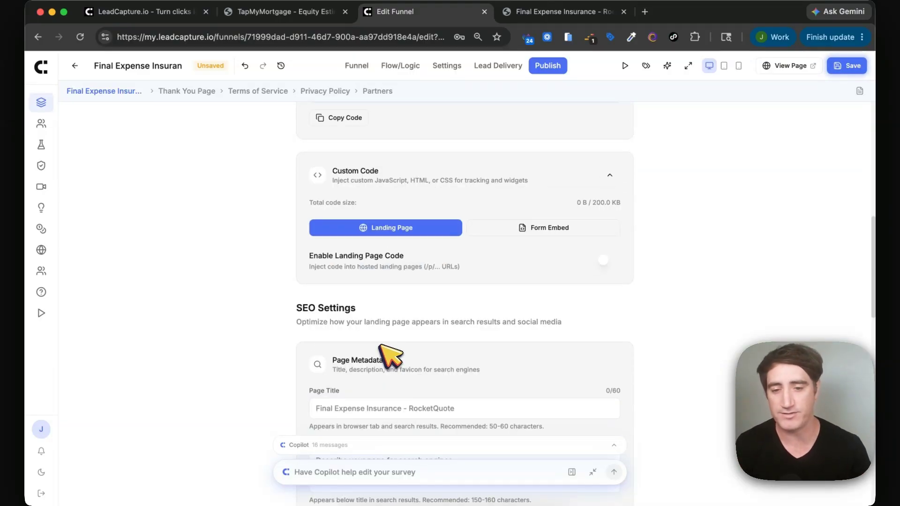
{"action": "scroll", "coordinate": [382, 347], "scroll_direction": "down", "scroll_amount": 2}
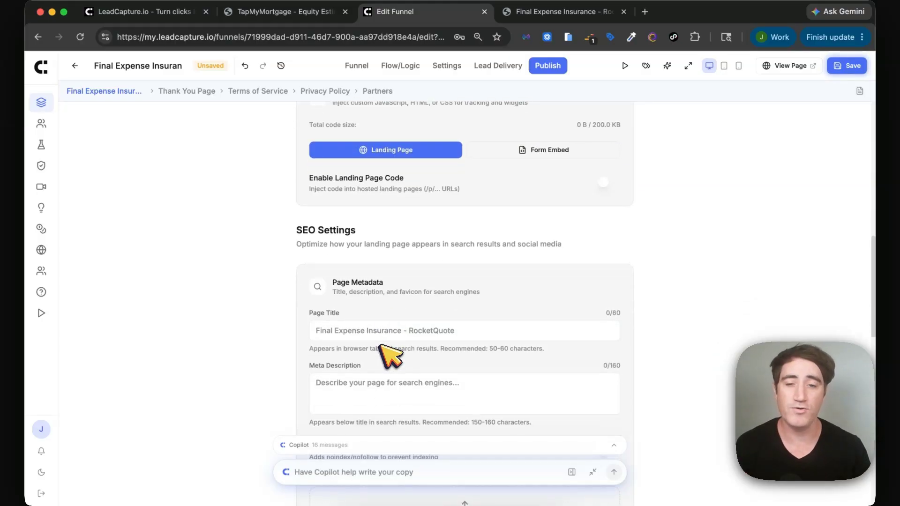
{"action": "scroll", "coordinate": [389, 356], "scroll_direction": "down", "scroll_amount": 1}
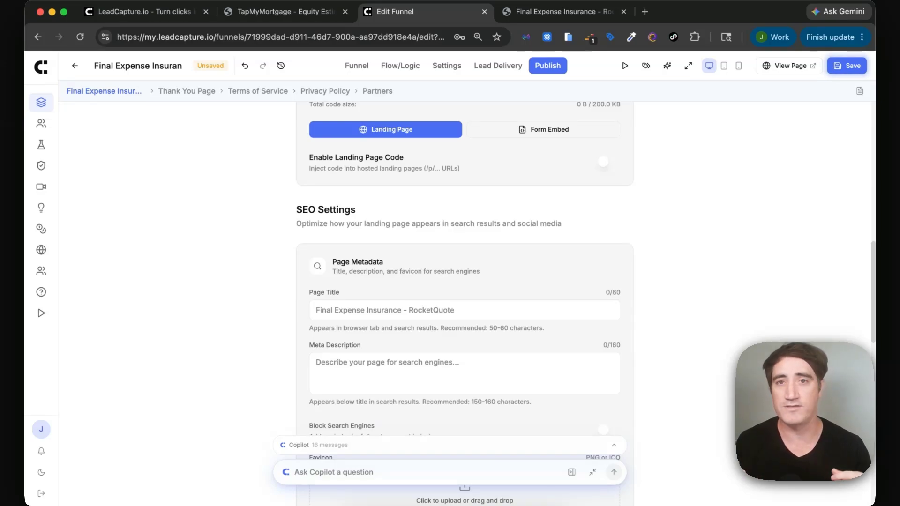
{"action": "scroll", "coordinate": [382, 351], "scroll_direction": "down", "scroll_amount": 2}
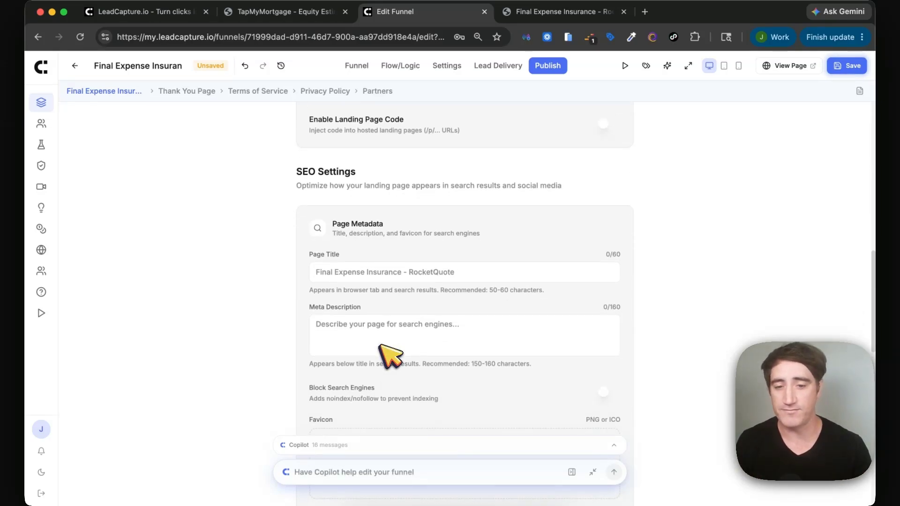
{"action": "scroll", "coordinate": [387, 349], "scroll_direction": "down", "scroll_amount": 3}
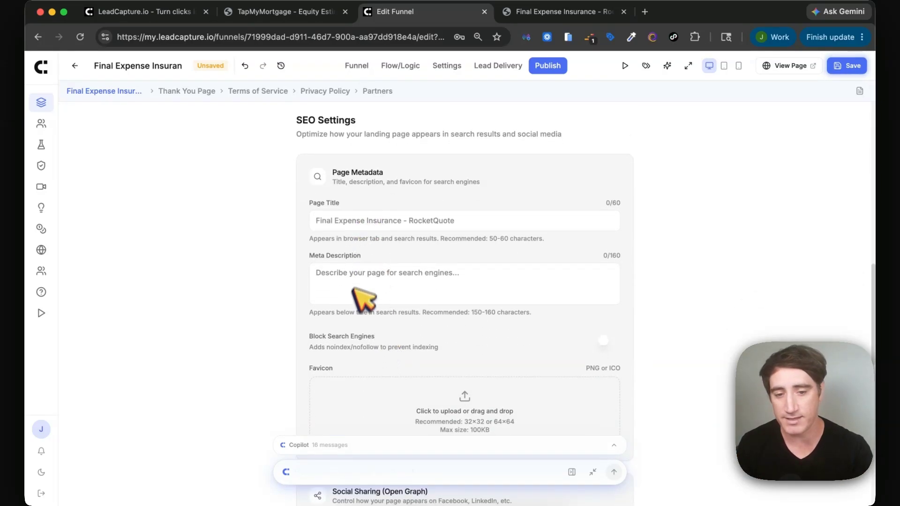
{"action": "scroll", "coordinate": [362, 304], "scroll_direction": "down", "scroll_amount": 3}
{"action": "scroll", "coordinate": [356, 328], "scroll_direction": "down", "scroll_amount": 10}
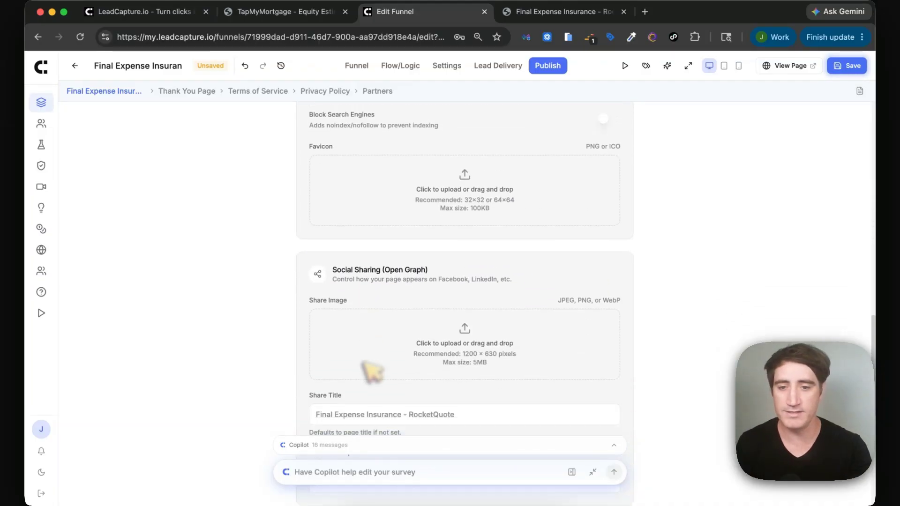
{"action": "scroll", "coordinate": [365, 365], "scroll_direction": "up", "scroll_amount": 2}
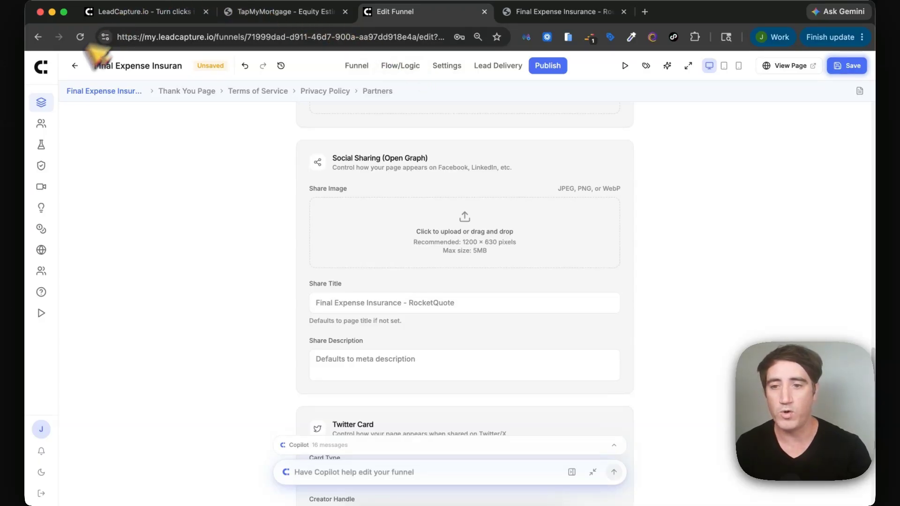
From the Lead Funnels list with folders shown, open the TapMyMortgage - Equity Estimate Lead Funnel.
{"action": "left_click", "coordinate": [42, 101]}
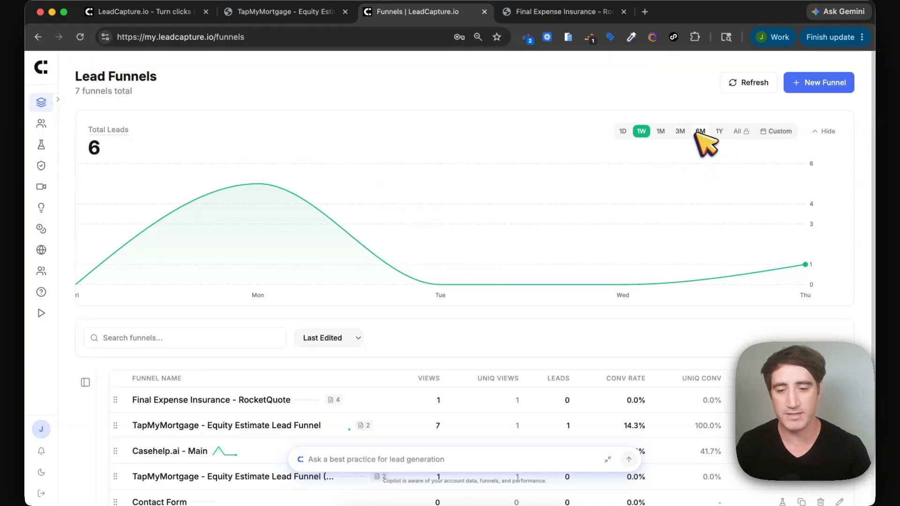
{"action": "scroll", "coordinate": [531, 293], "scroll_direction": "down", "scroll_amount": 2}
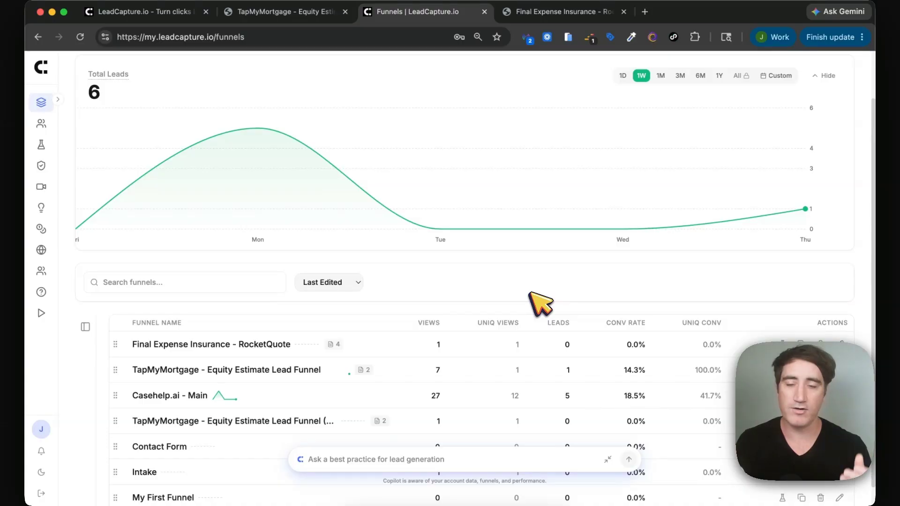
{"action": "scroll", "coordinate": [411, 363], "scroll_direction": "down", "scroll_amount": 1}
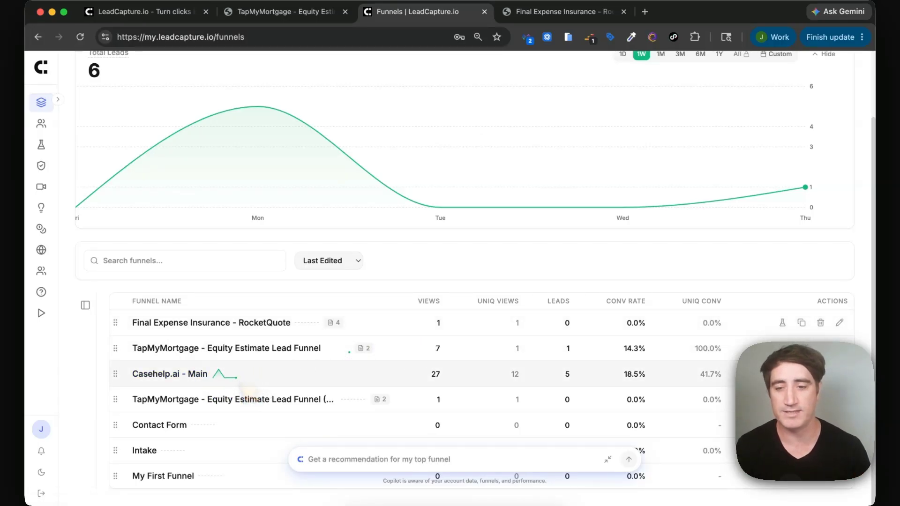
{"action": "left_click", "coordinate": [85, 305]}
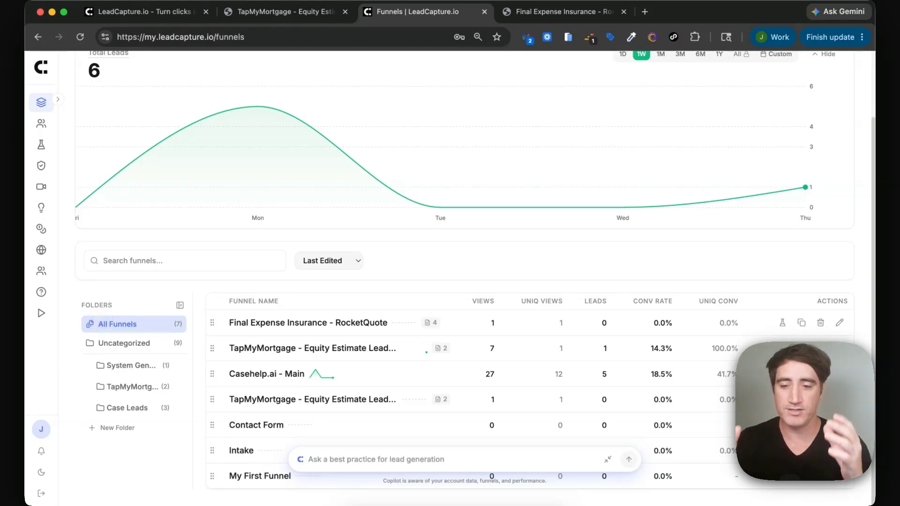
{"action": "left_click", "coordinate": [257, 350]}
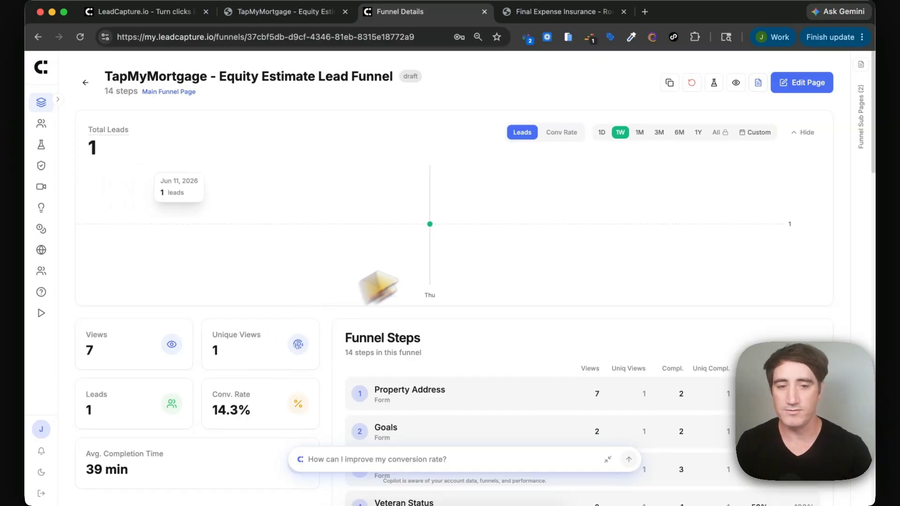
Set the stats range to 1Y (268 views, 20 leads) and review all 14 funnel steps.
{"action": "left_click", "coordinate": [698, 133]}
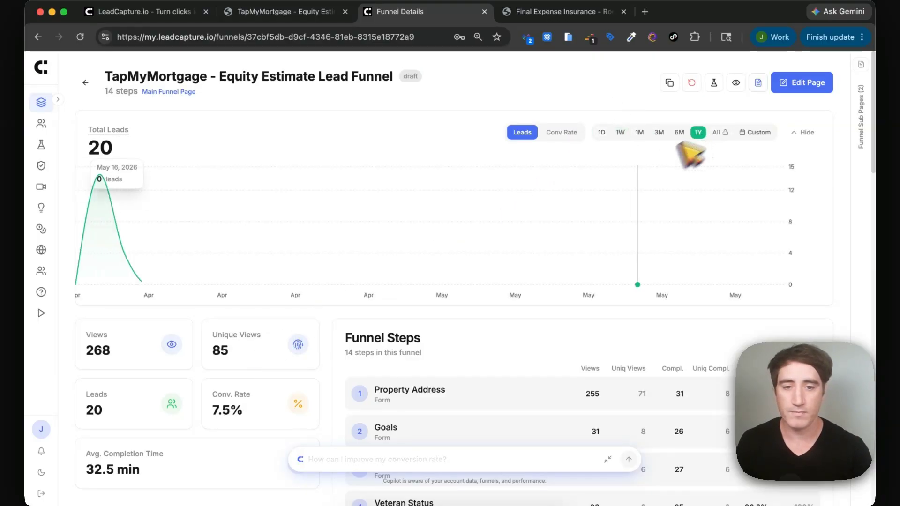
{"action": "scroll", "coordinate": [573, 228], "scroll_direction": "down", "scroll_amount": 3}
{"action": "scroll", "coordinate": [572, 228], "scroll_direction": "up", "scroll_amount": 3}
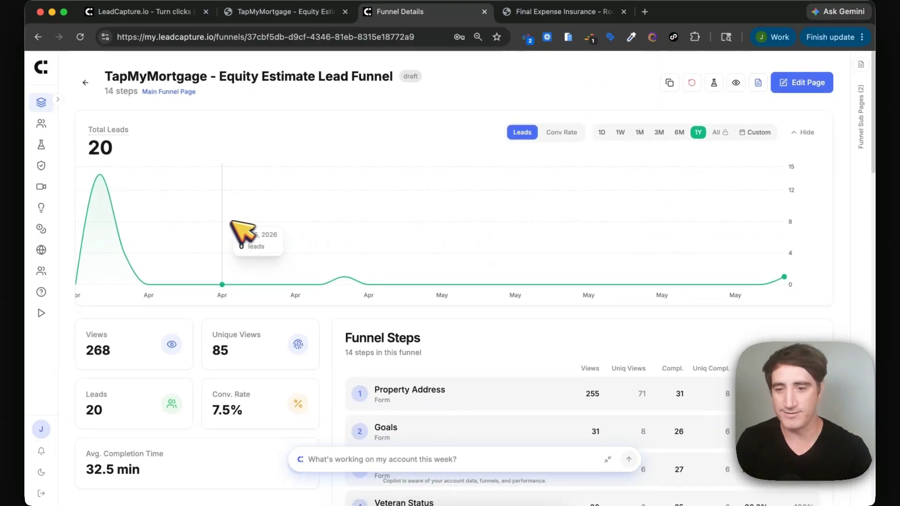
{"action": "scroll", "coordinate": [231, 232], "scroll_direction": "down", "scroll_amount": 1}
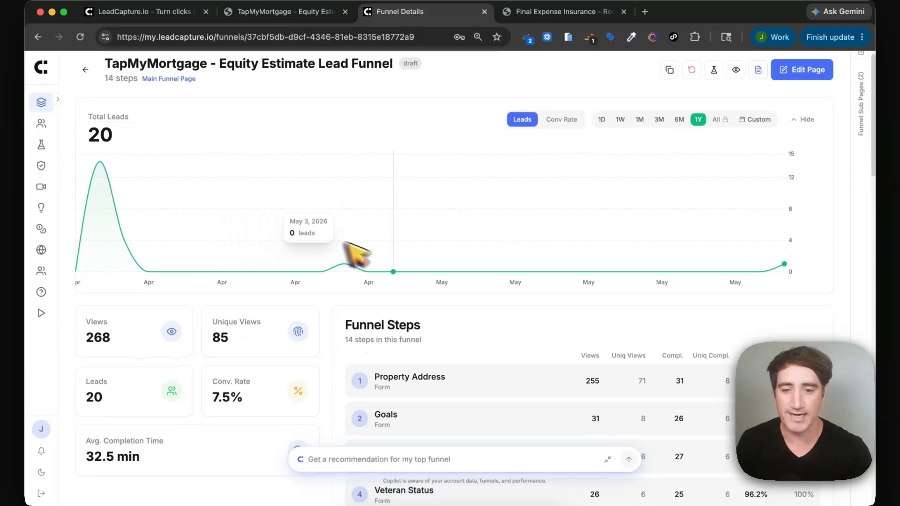
{"action": "scroll", "coordinate": [605, 164], "scroll_direction": "up", "scroll_amount": 1}
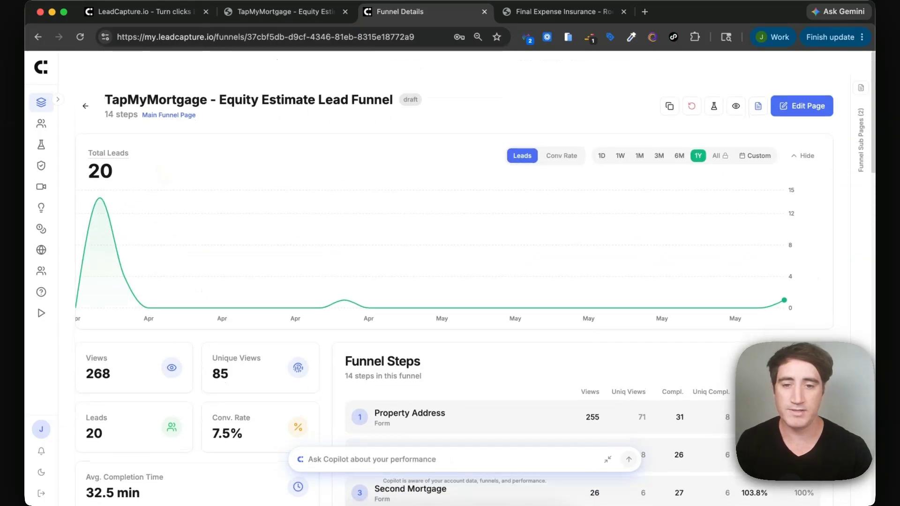
{"action": "scroll", "coordinate": [167, 175], "scroll_direction": "down", "scroll_amount": 5}
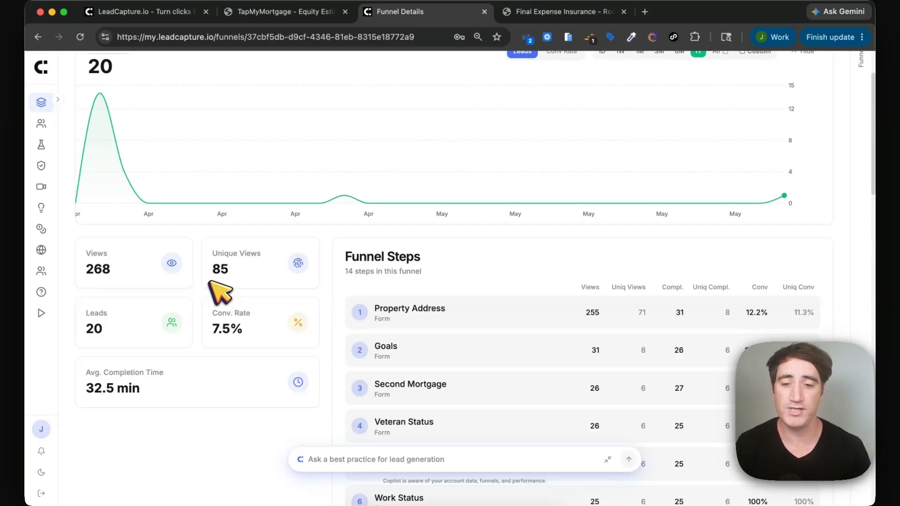
{"action": "scroll", "coordinate": [365, 278], "scroll_direction": "down", "scroll_amount": 6}
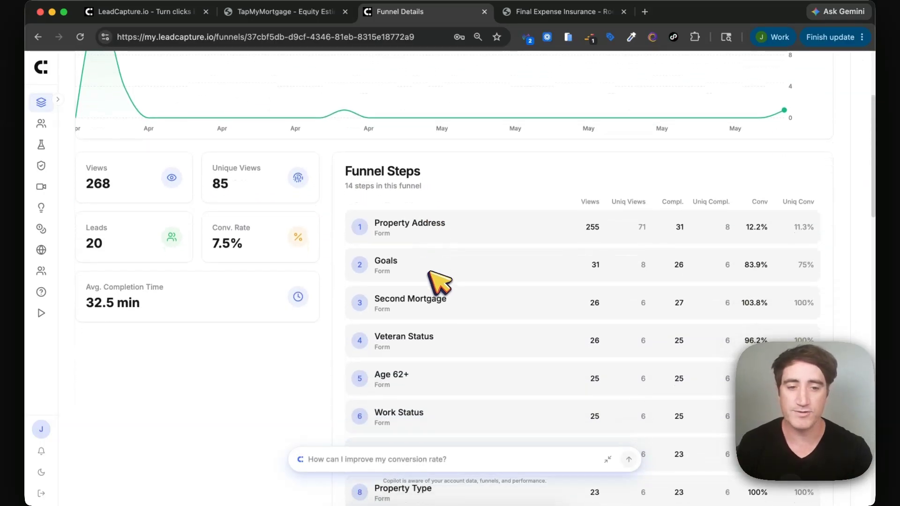
{"action": "scroll", "coordinate": [427, 260], "scroll_direction": "down", "scroll_amount": 2}
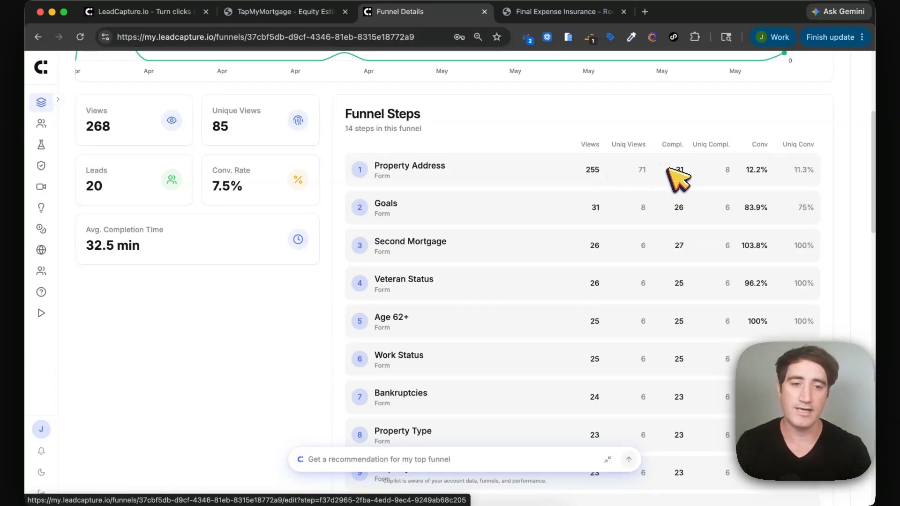
{"action": "scroll", "coordinate": [705, 172], "scroll_direction": "down", "scroll_amount": 3}
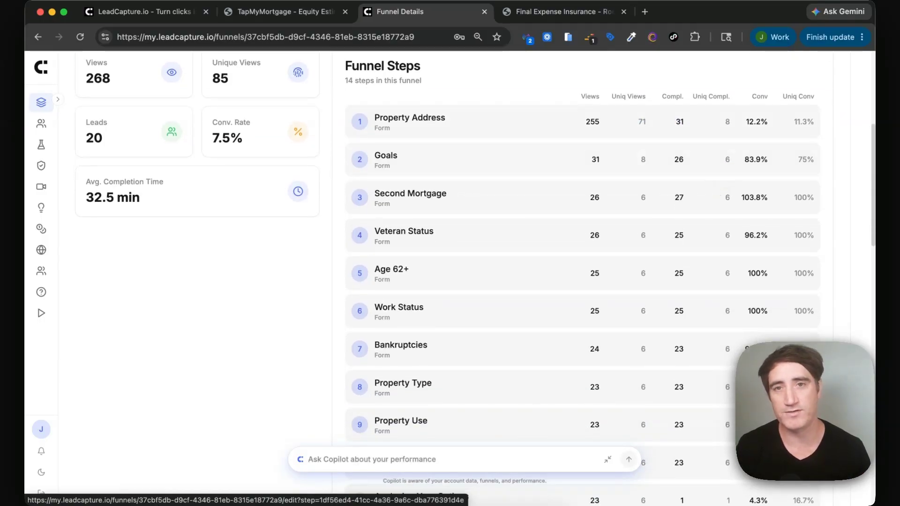
{"action": "scroll", "coordinate": [581, 281], "scroll_direction": "down", "scroll_amount": 10}
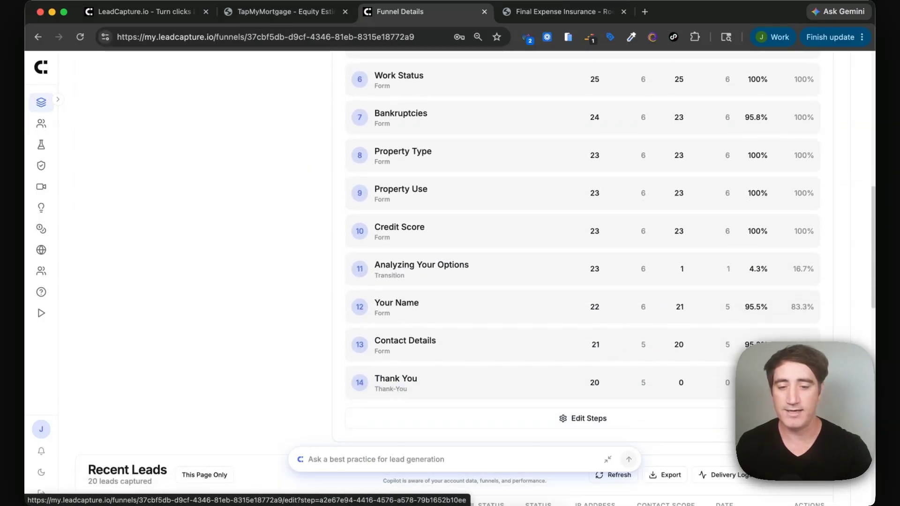
{"action": "scroll", "coordinate": [714, 176], "scroll_direction": "up", "scroll_amount": 15}
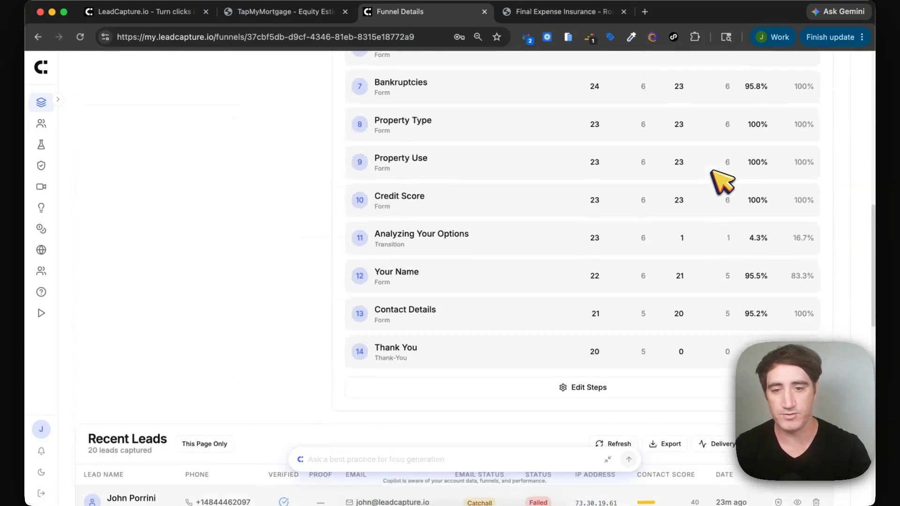
{"action": "scroll", "coordinate": [721, 181], "scroll_direction": "up", "scroll_amount": 3}
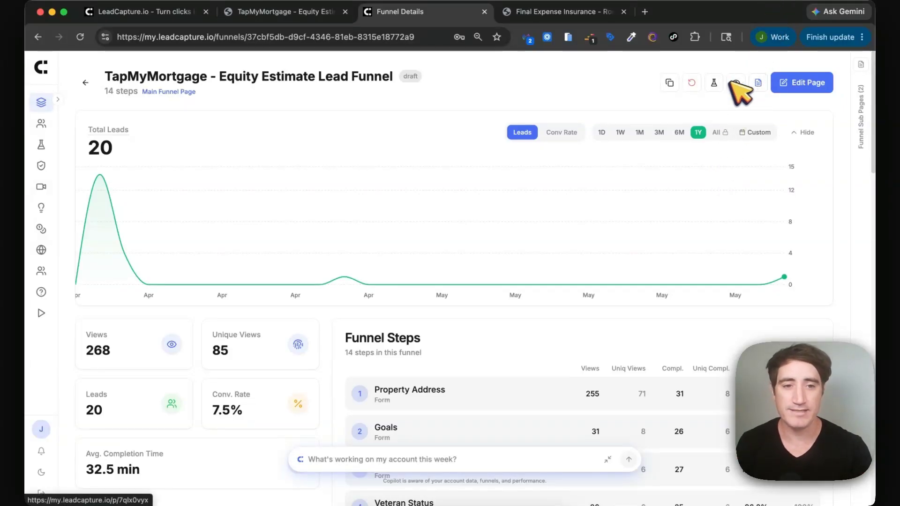
Start a new A/B test and generate AI test ideas, reviewing the 7 ranked suggestions.
{"action": "left_click", "coordinate": [713, 83]}
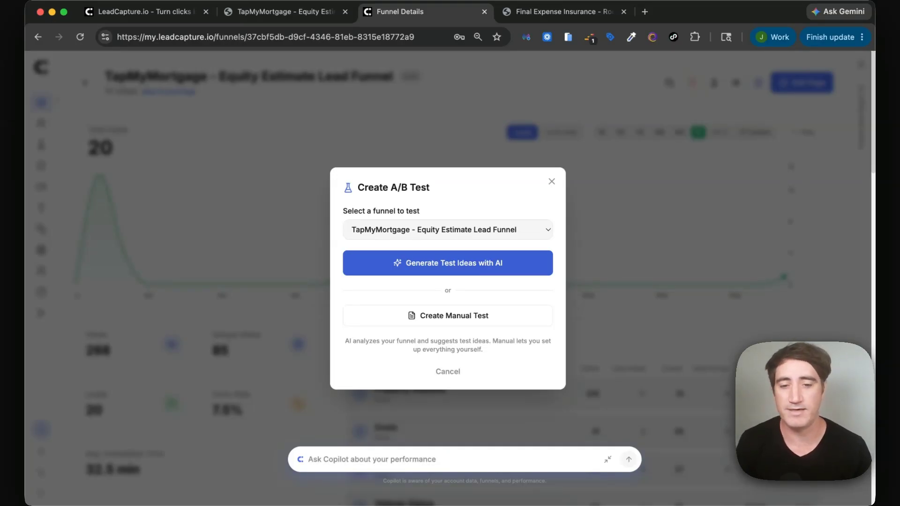
{"action": "left_click", "coordinate": [430, 271]}
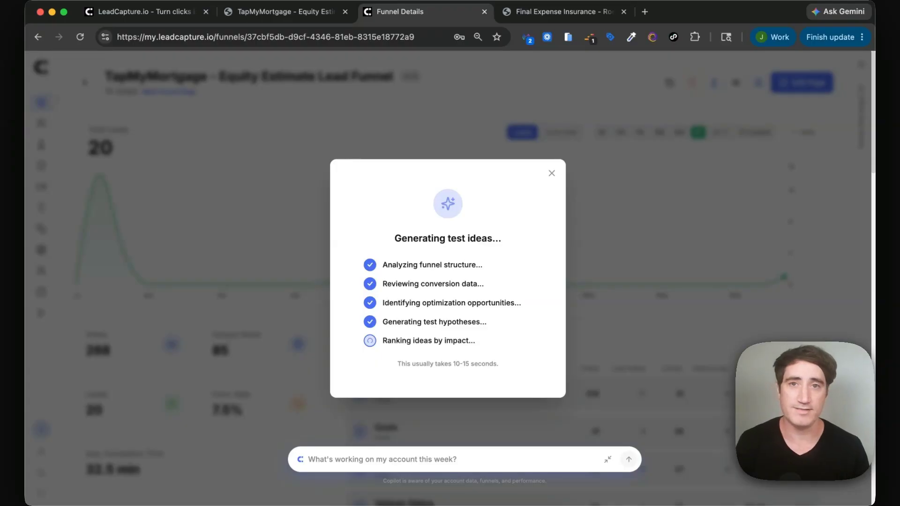
{"action": "scroll", "coordinate": [511, 321], "scroll_direction": "down", "scroll_amount": 10}
{"action": "scroll", "coordinate": [520, 331], "scroll_direction": "down", "scroll_amount": 4}
{"action": "scroll", "coordinate": [520, 331], "scroll_direction": "up", "scroll_amount": 10}
{"action": "scroll", "coordinate": [520, 331], "scroll_direction": "down", "scroll_amount": 4}
{"action": "scroll", "coordinate": [464, 300], "scroll_direction": "down", "scroll_amount": 5}
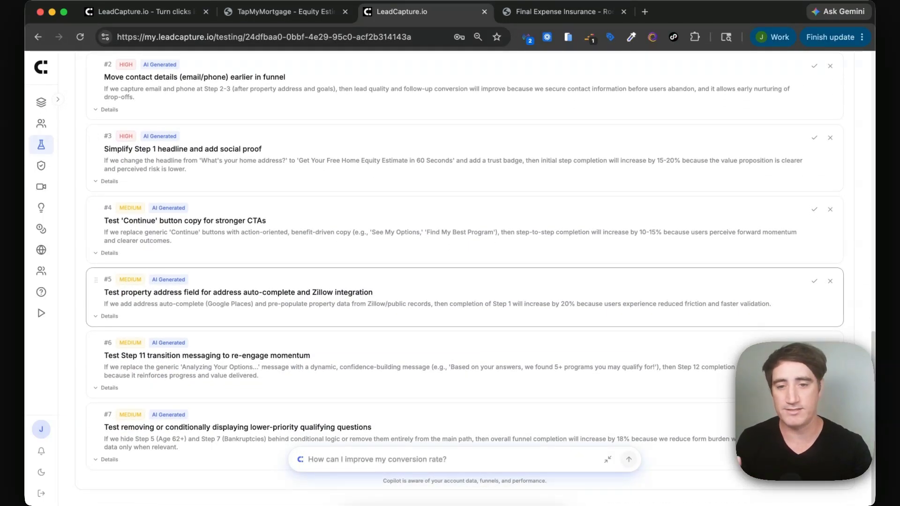
Select the variant's headline in the Funnel editor, then view the draft 50/50 TapMyMortgage test.
{"action": "scroll", "coordinate": [512, 324], "scroll_direction": "up", "scroll_amount": 15}
{"action": "scroll", "coordinate": [512, 323], "scroll_direction": "down", "scroll_amount": 5}
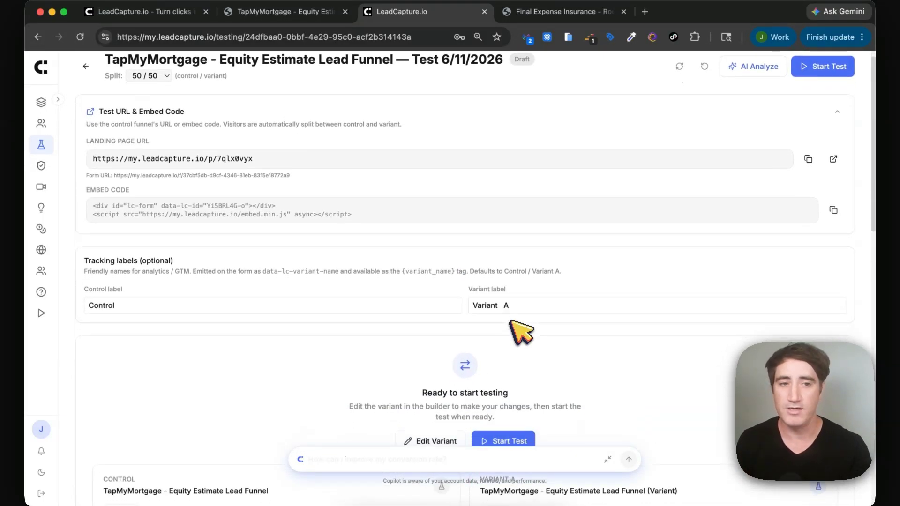
{"action": "left_click", "coordinate": [497, 363]}
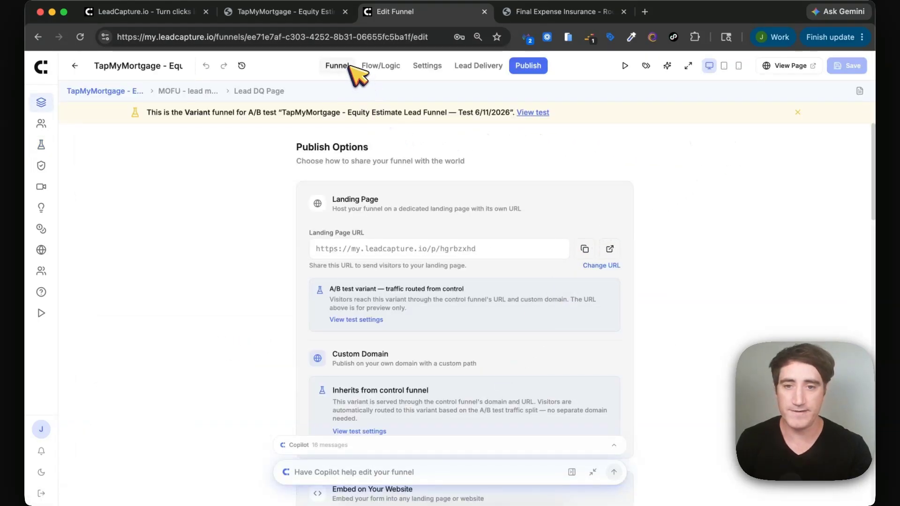
{"action": "left_click", "coordinate": [338, 66]}
{"action": "left_click", "coordinate": [482, 222]}
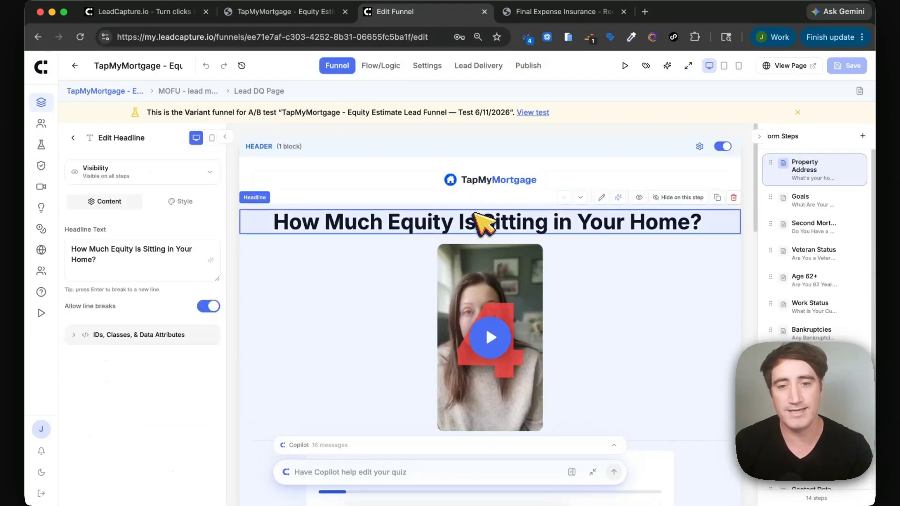
{"action": "left_click", "coordinate": [242, 113]}
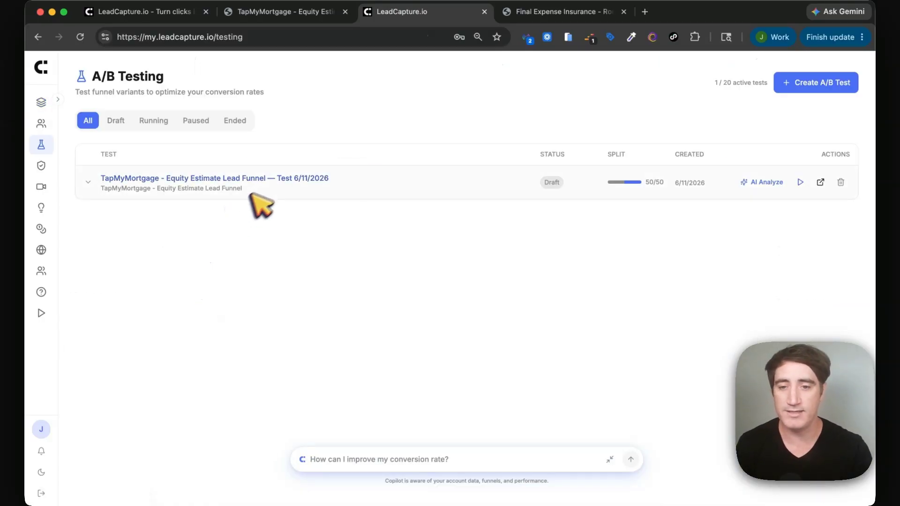
Enable Lead Playback, play the newest TapMyMortgage non-converter recording, then return to Lead Funnels.
{"action": "left_click", "coordinate": [42, 187]}
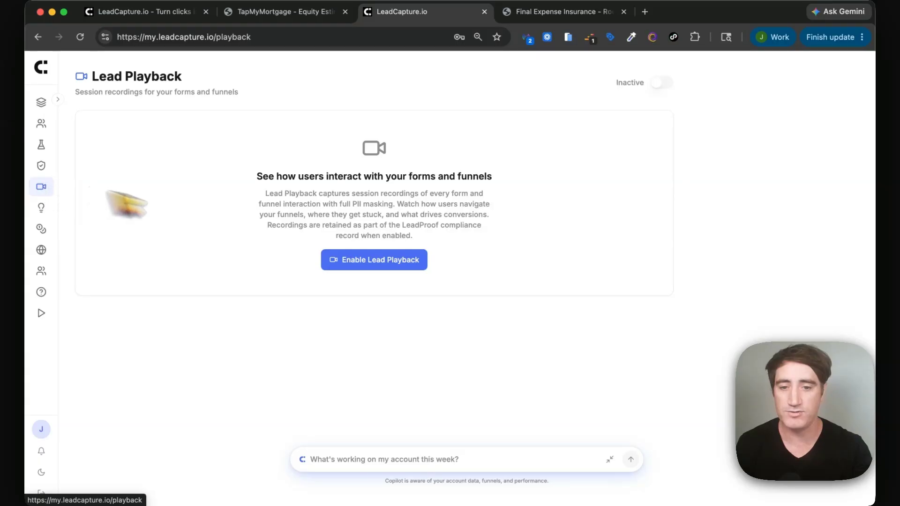
{"action": "left_click", "coordinate": [367, 262]}
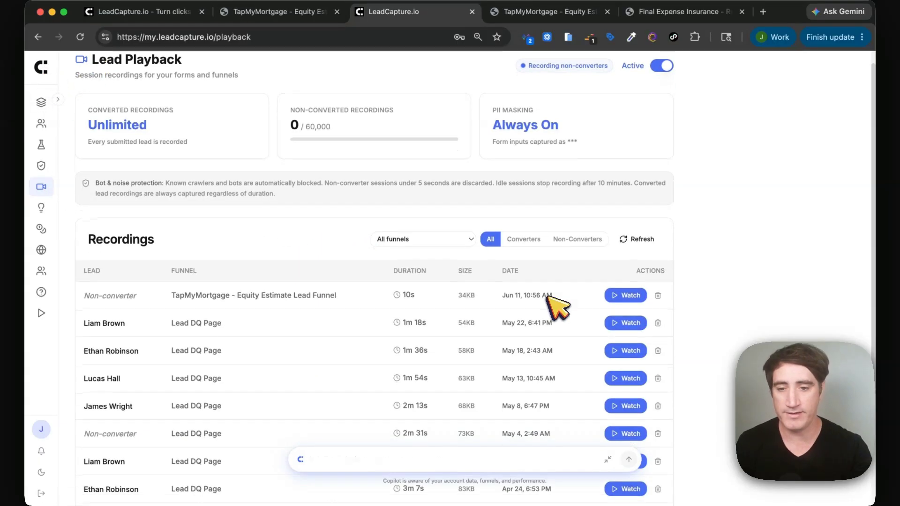
{"action": "left_click", "coordinate": [625, 297]}
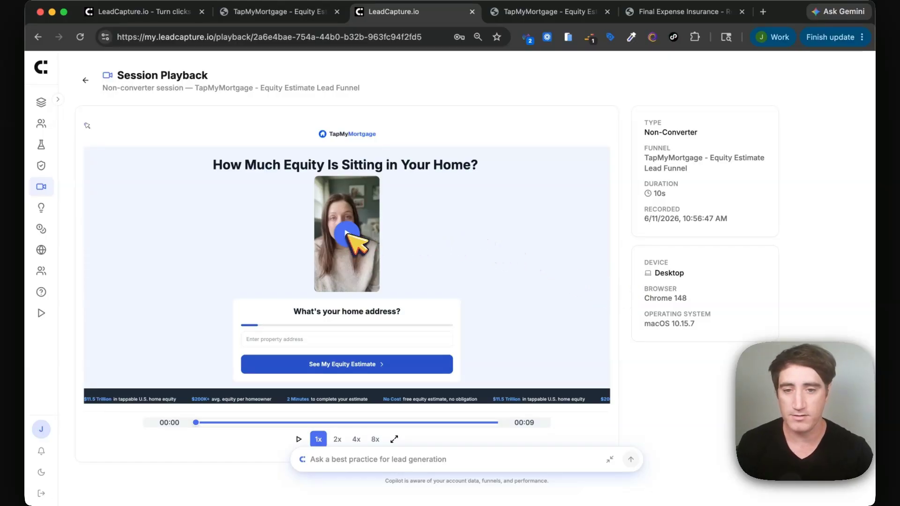
{"action": "left_click", "coordinate": [347, 233]}
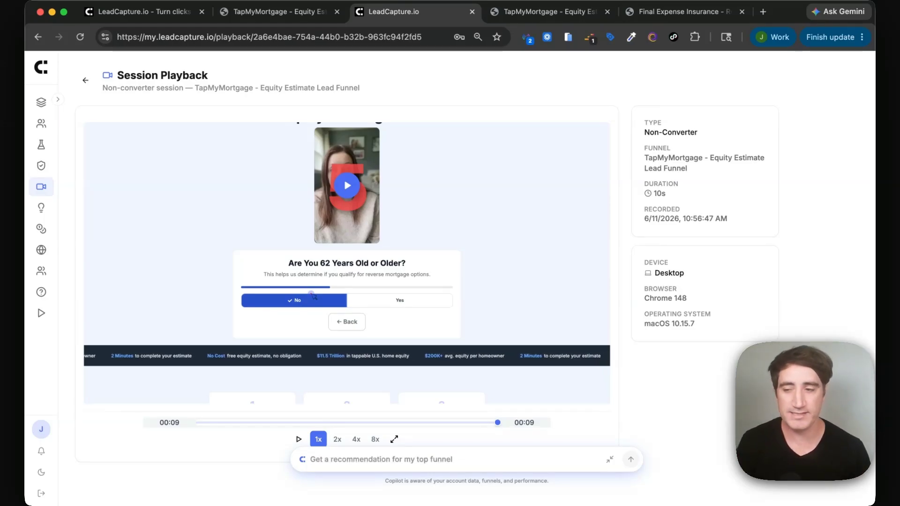
{"action": "left_click", "coordinate": [41, 71]}
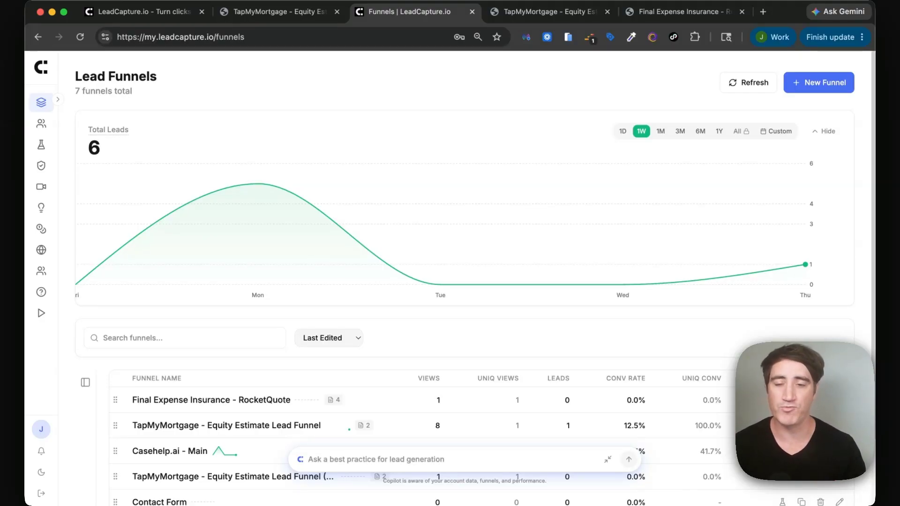
On the LeadCapture.io homepage, open the 'Generate Your First Lead Funnel with AI' generator.
{"action": "left_click", "coordinate": [129, 16]}
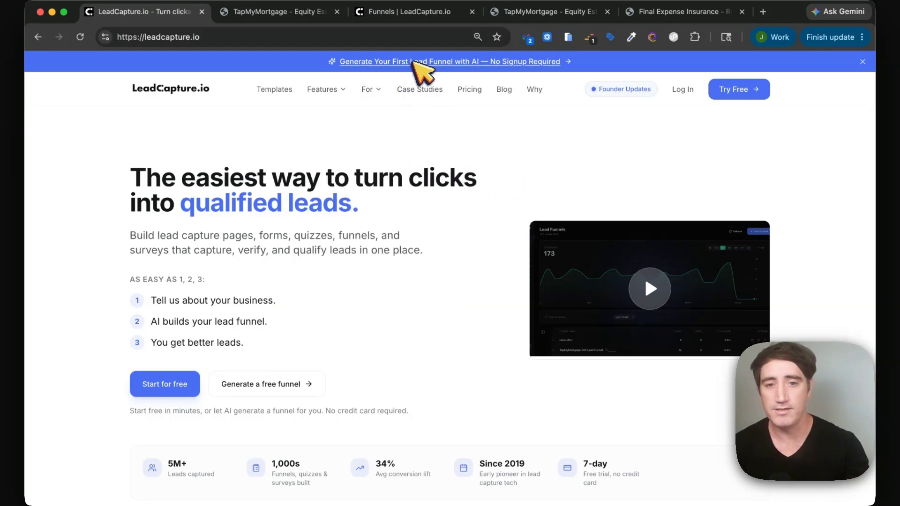
{"action": "left_click", "coordinate": [416, 62]}
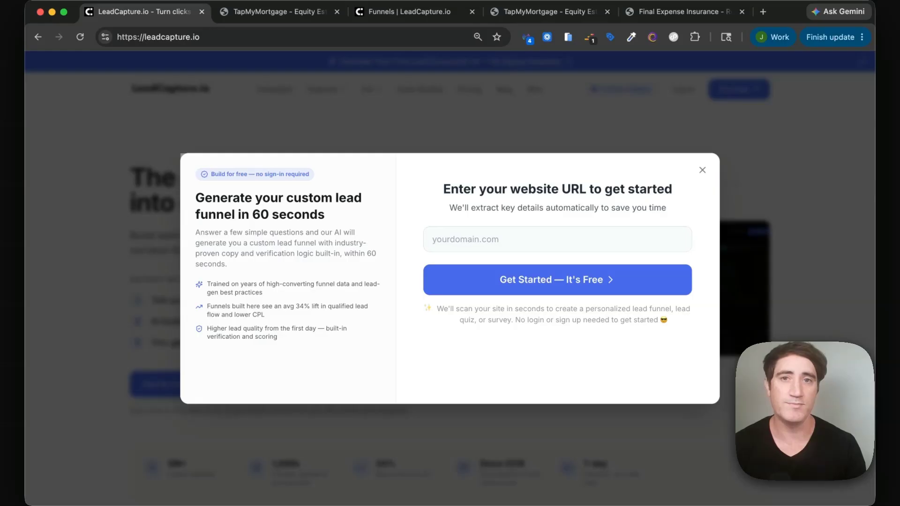